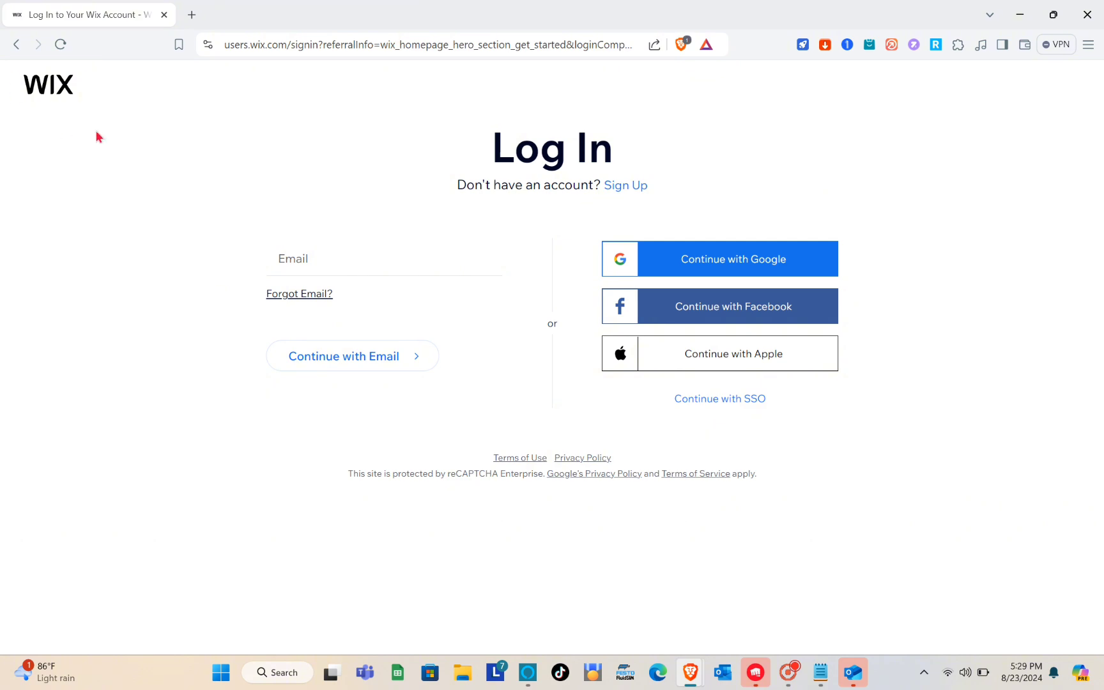
# - Open wix.com and log in to the account with Google
pyautogui.click(255, 48)
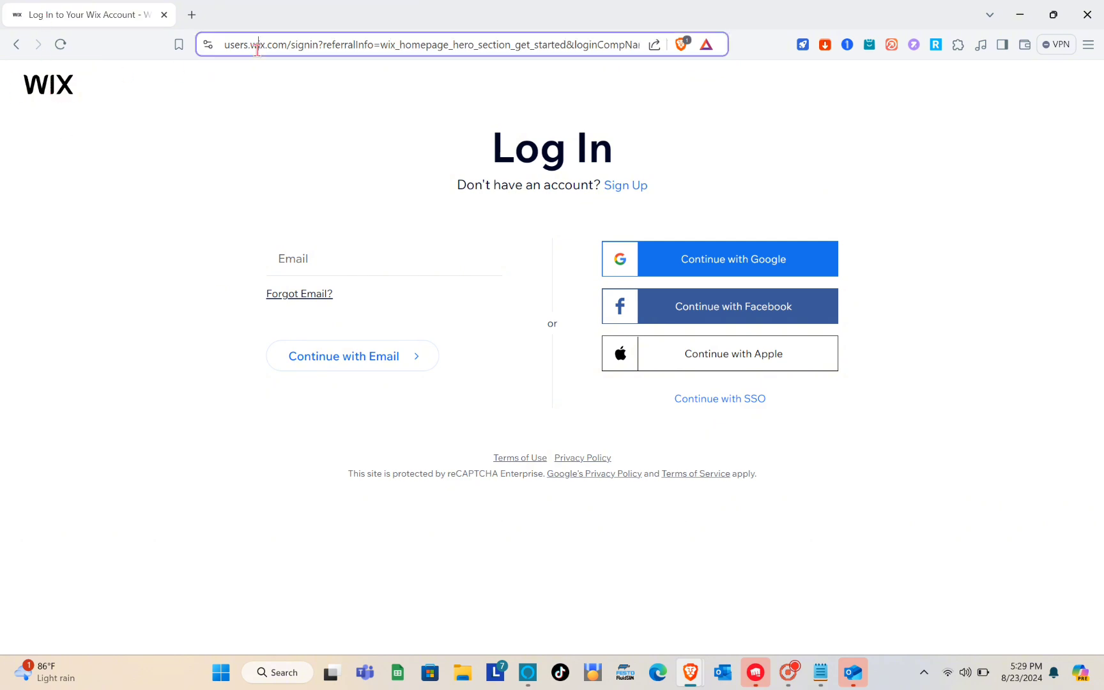
pyautogui.write('wi')
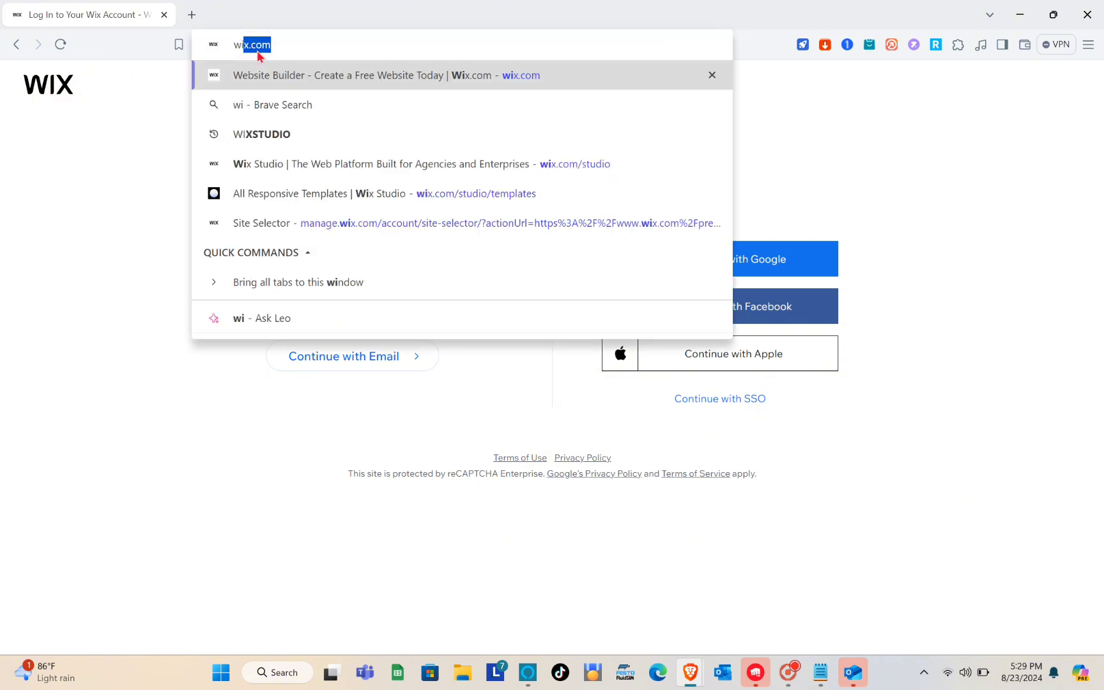
pyautogui.press('Return')
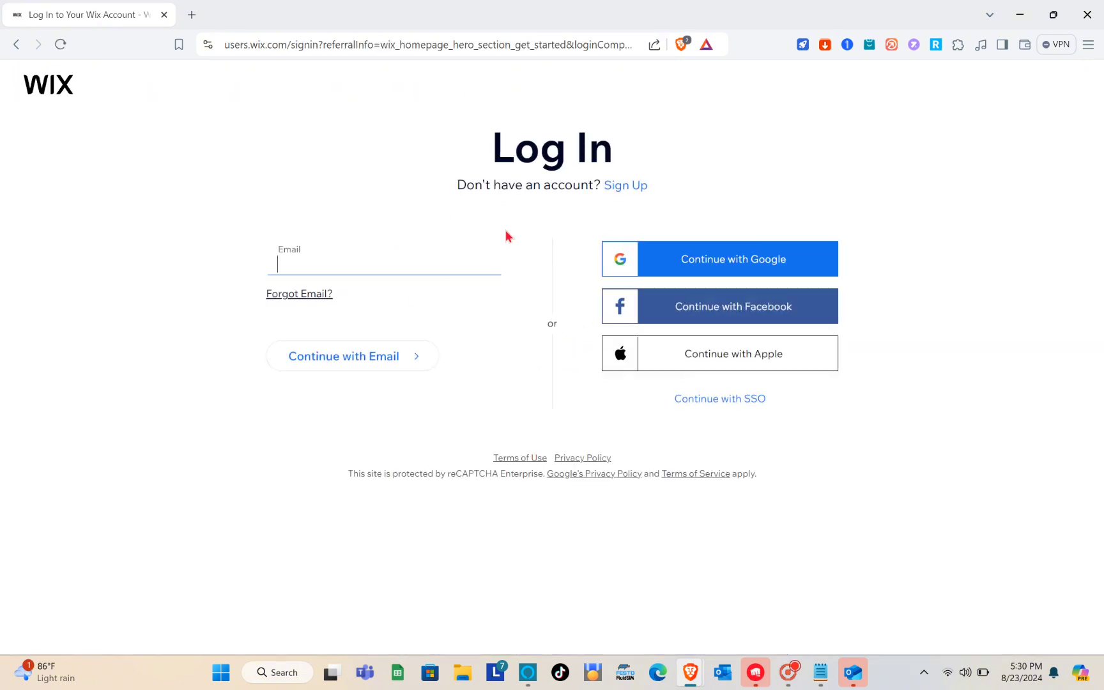
pyautogui.click(679, 265)
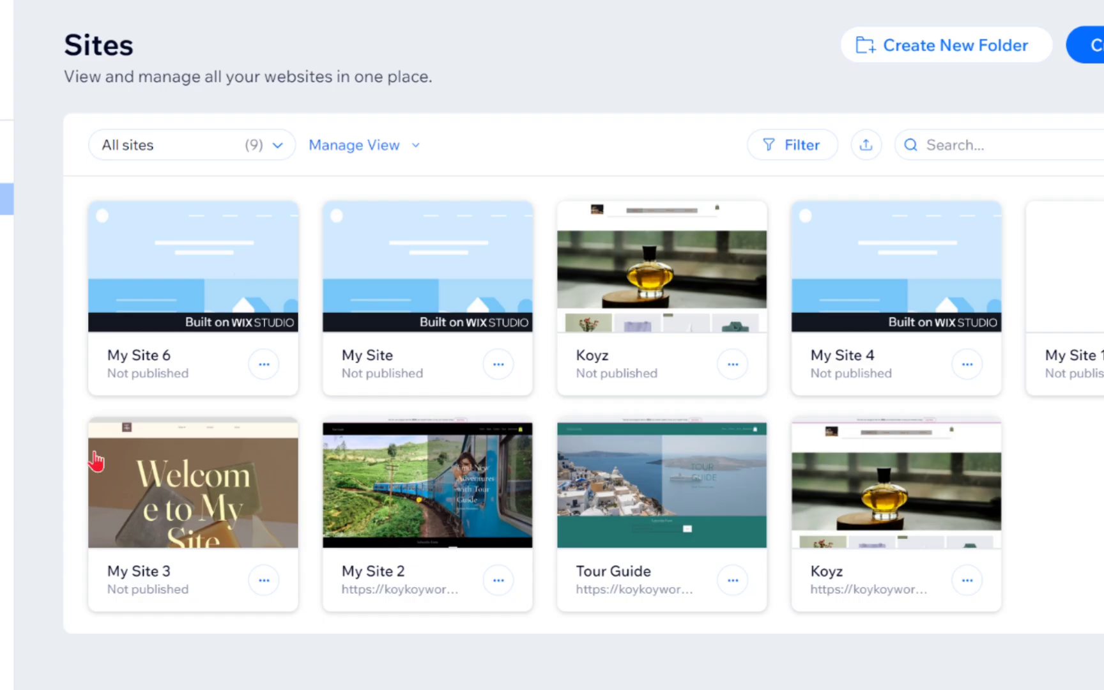
# - Start creating a new site with the Wix Editor from the Sites overview
pyautogui.moveTo(787, 485)
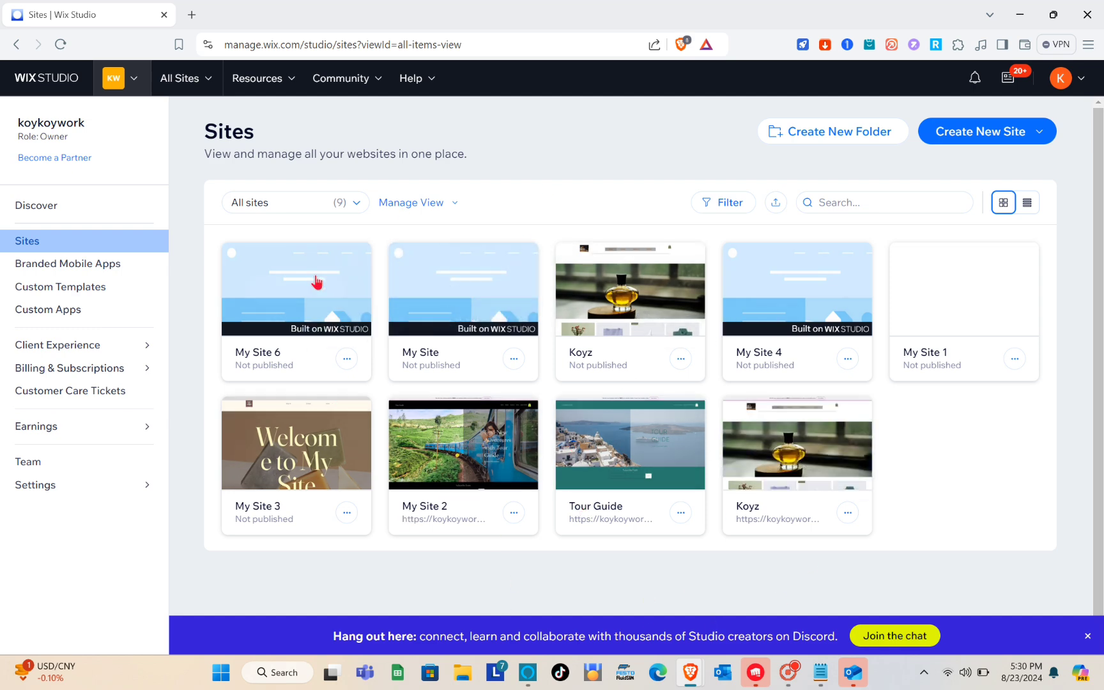
pyautogui.moveTo(444, 358)
pyautogui.click(974, 228)
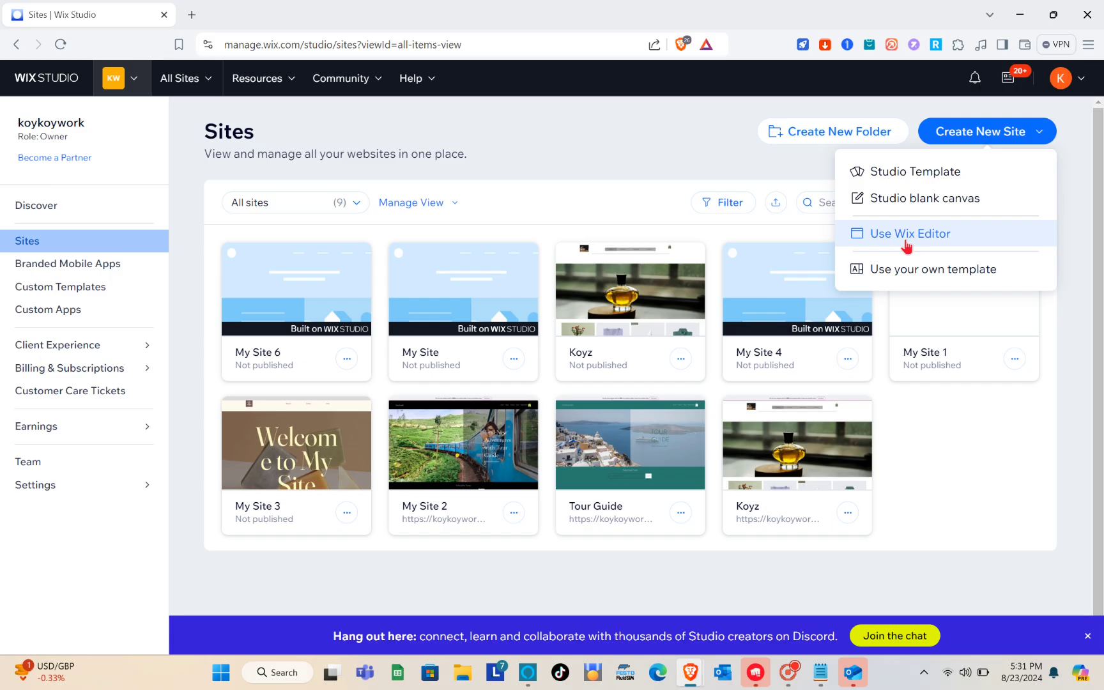
pyautogui.click(823, 285)
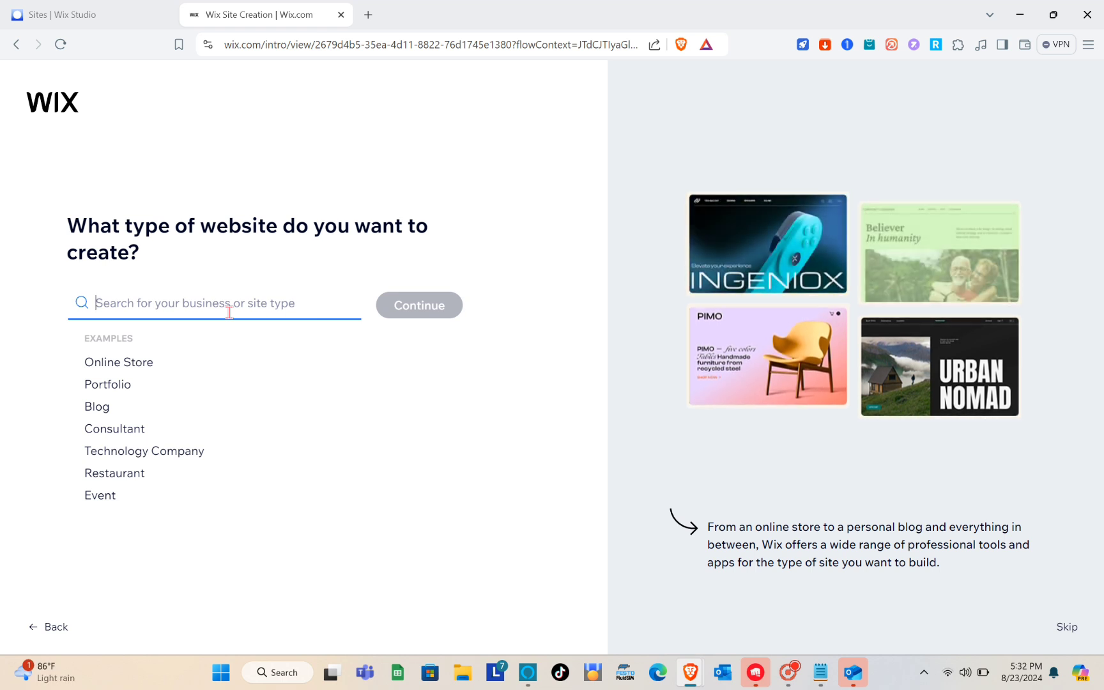
# - Choose Car Rental Company as the type of website and continue
pyautogui.write('car renta')
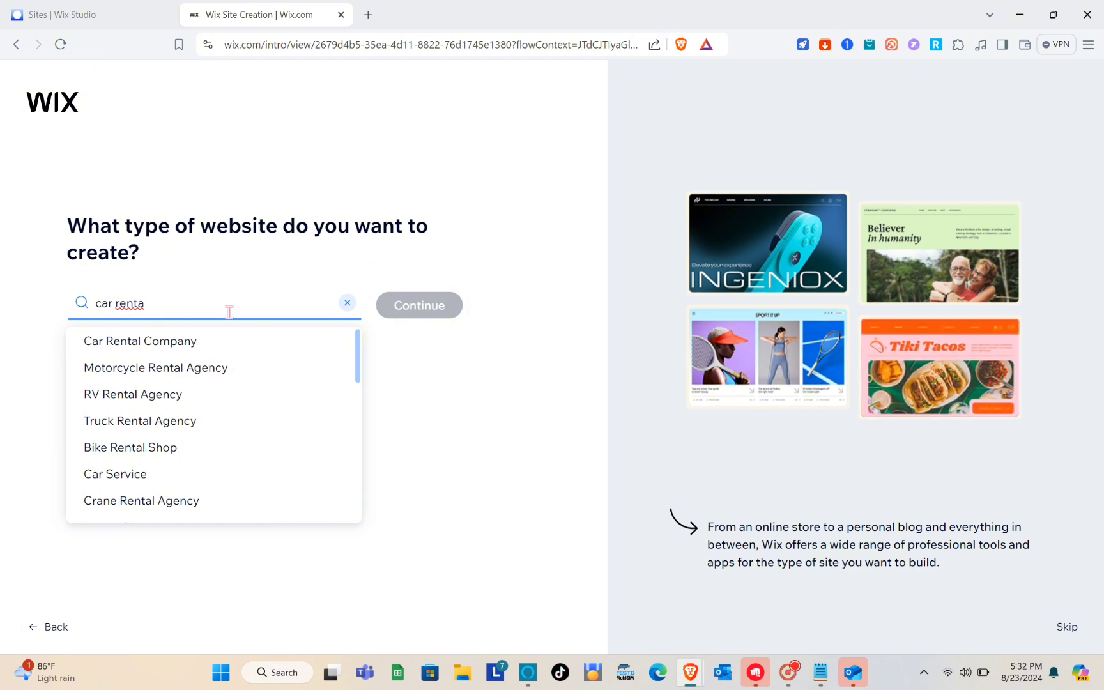
pyautogui.click(161, 348)
pyautogui.click(161, 349)
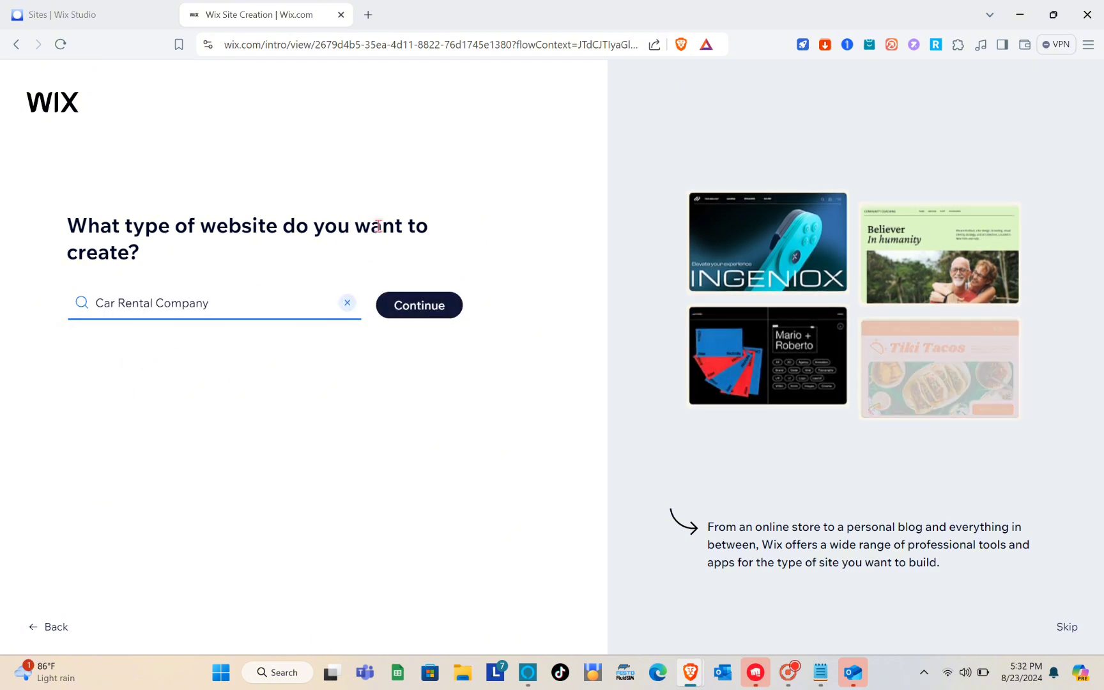
pyautogui.click(444, 313)
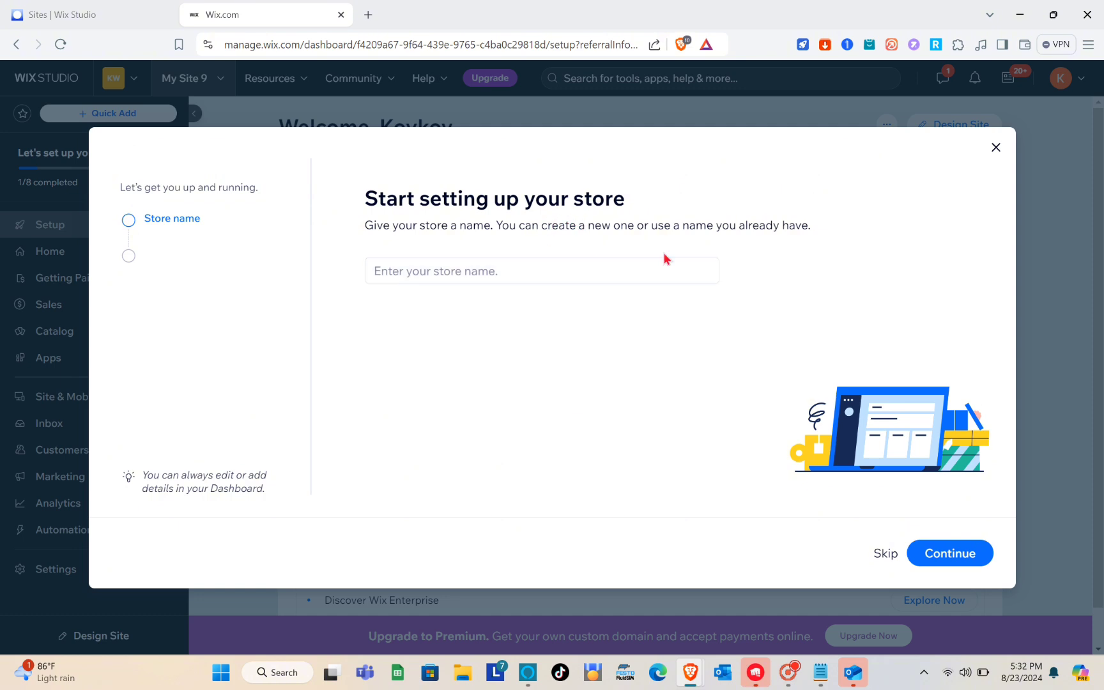
# - Name the store "Car Rental" and continue the store setup
pyautogui.click(606, 278)
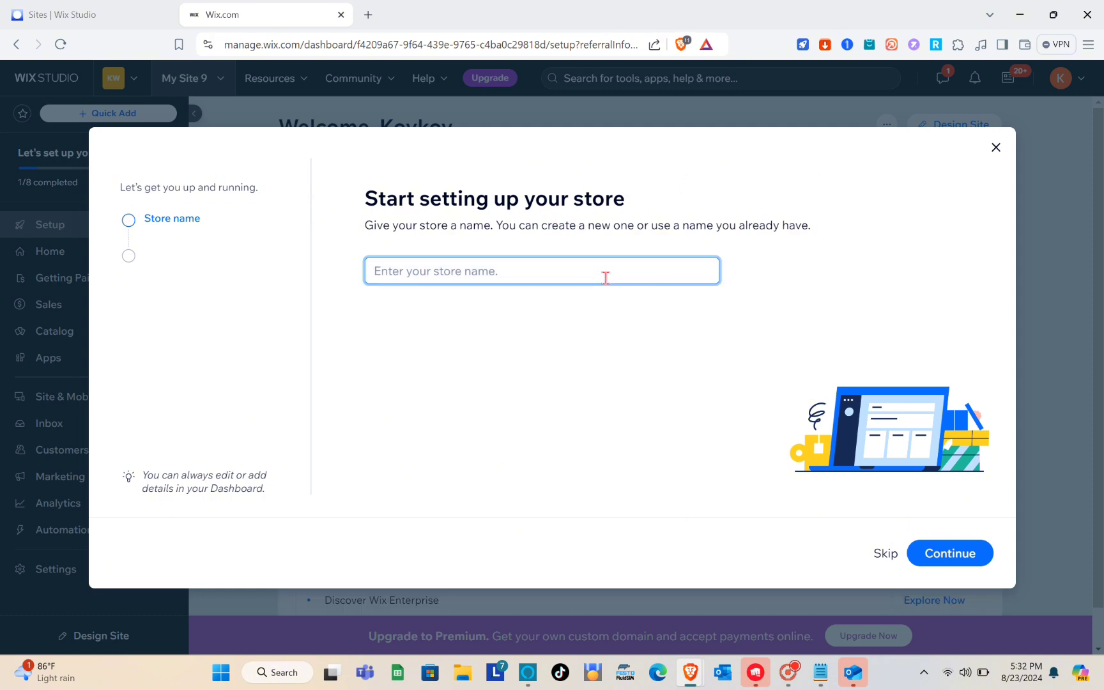
pyautogui.press('capslock')
pyautogui.write('C')
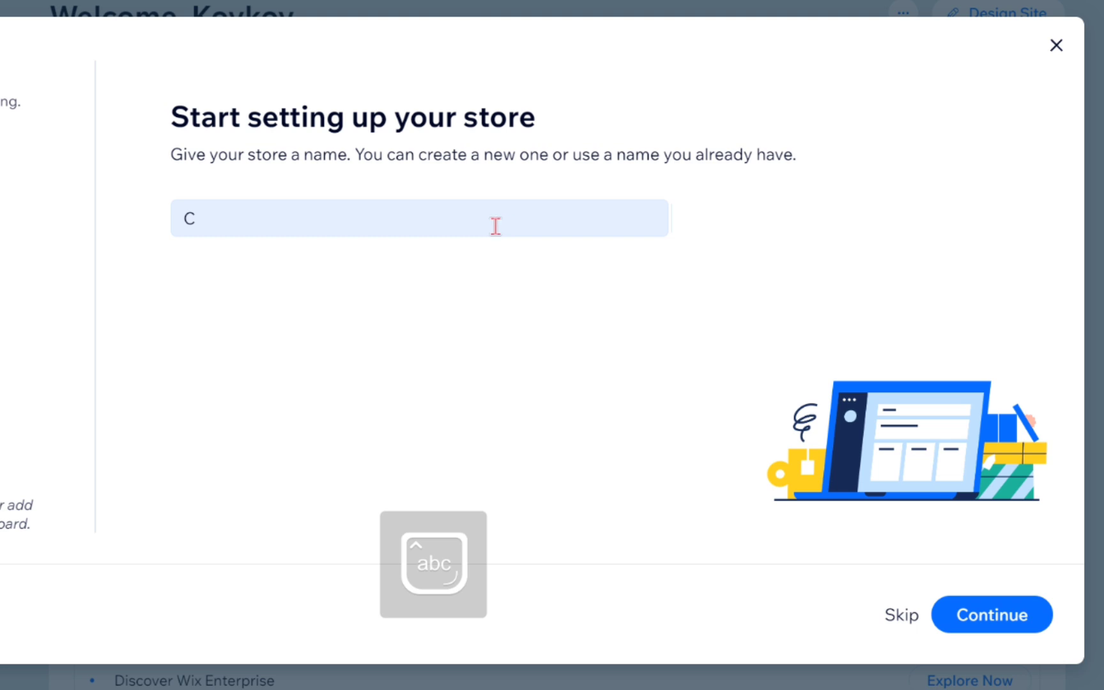
pyautogui.doubleClick(493, 225)
pyautogui.click(492, 225)
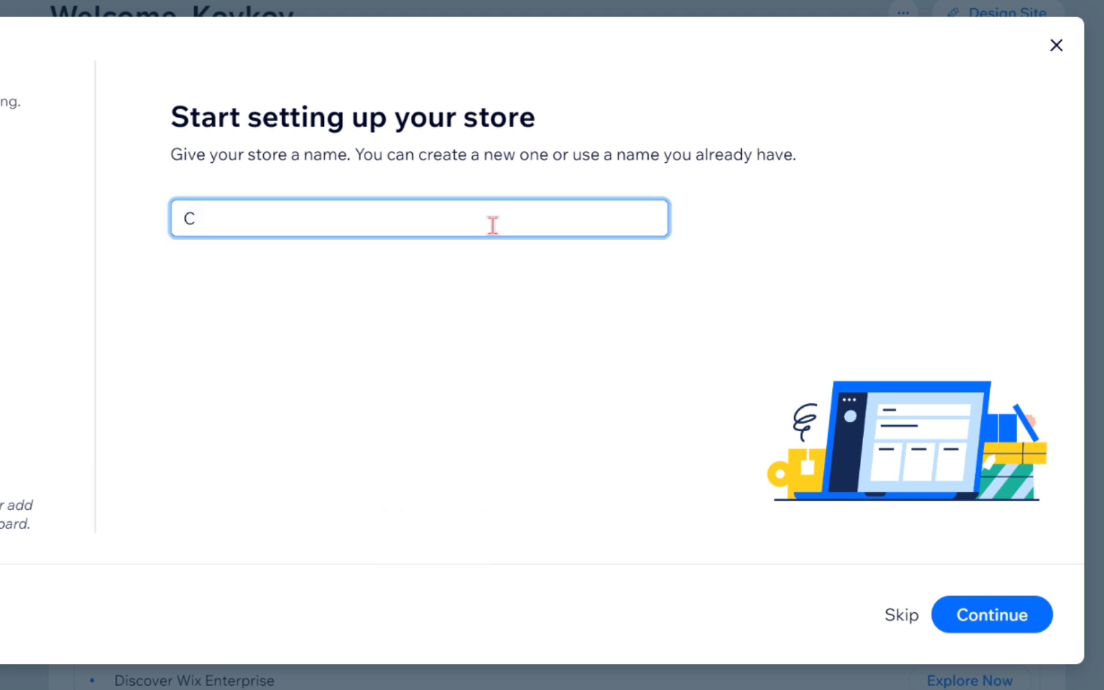
pyautogui.write('ar Rental')
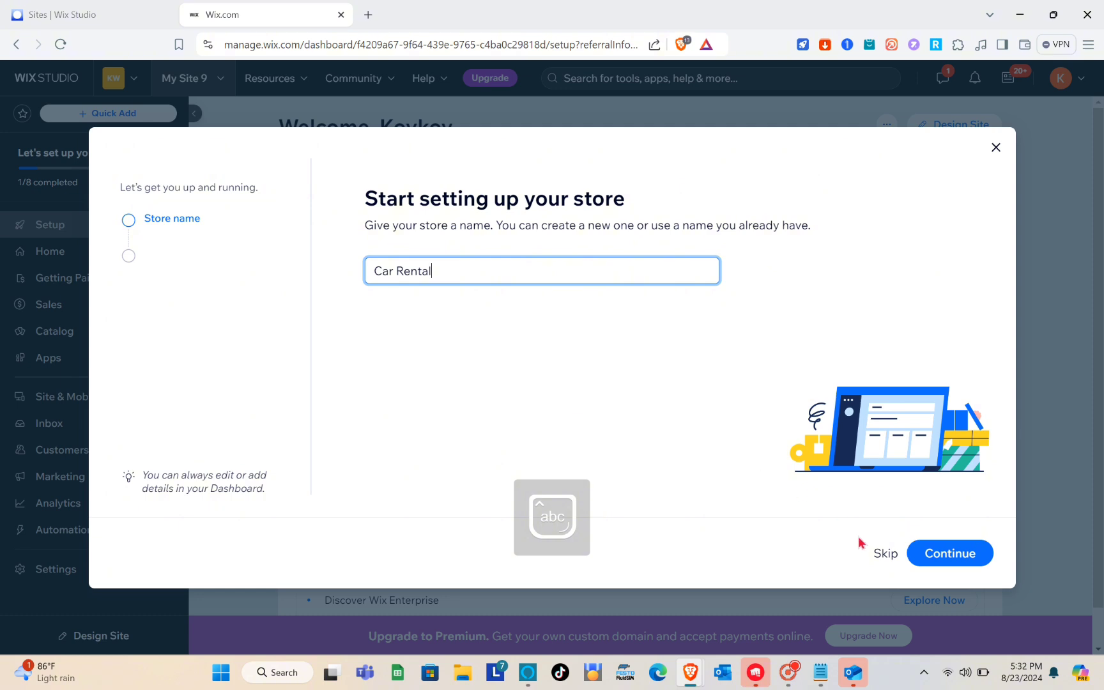
pyautogui.click(952, 553)
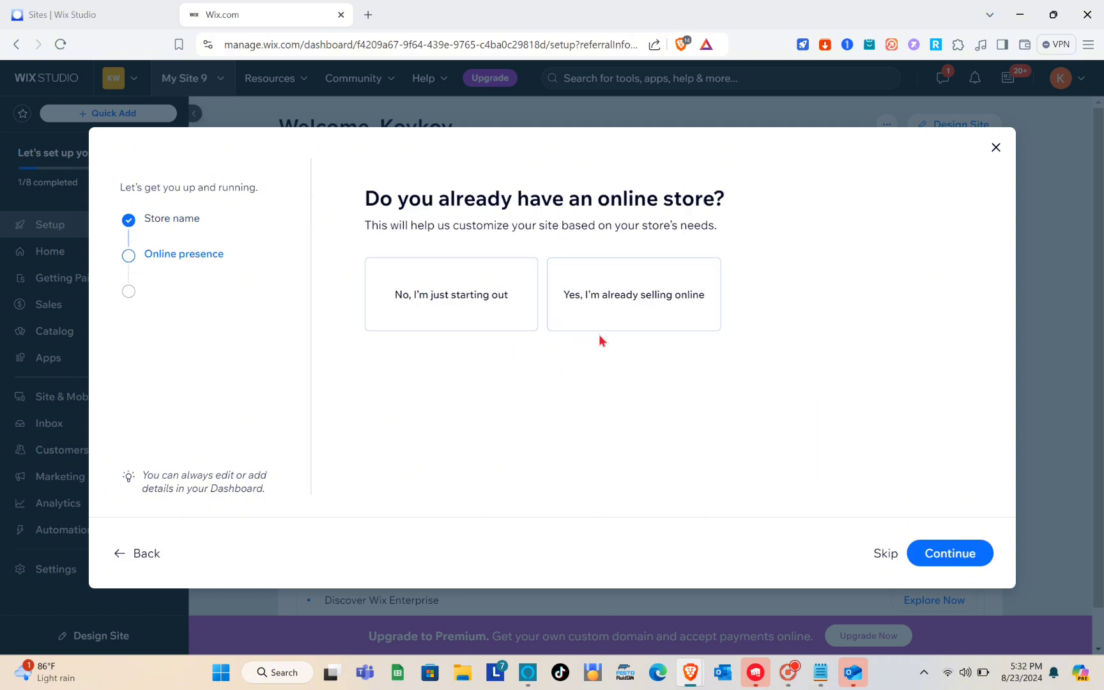
# - Answer that there is no online store yet and select Services as the kind of products sold
pyautogui.click(486, 318)
pyautogui.click(951, 555)
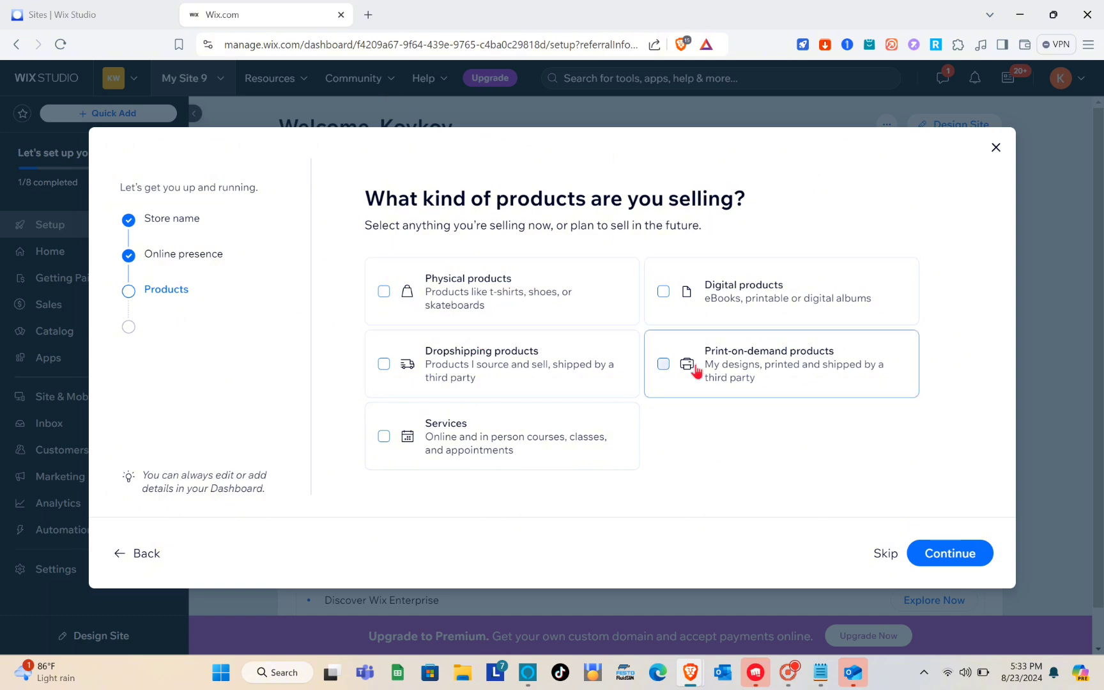
pyautogui.click(384, 436)
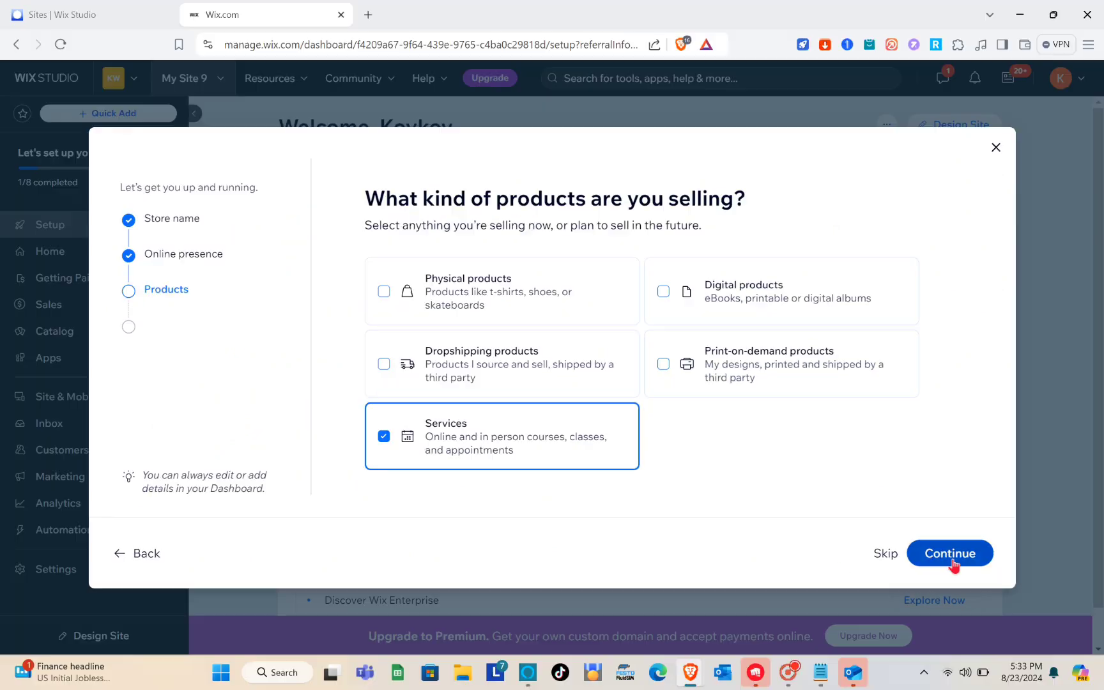
pyautogui.click(966, 580)
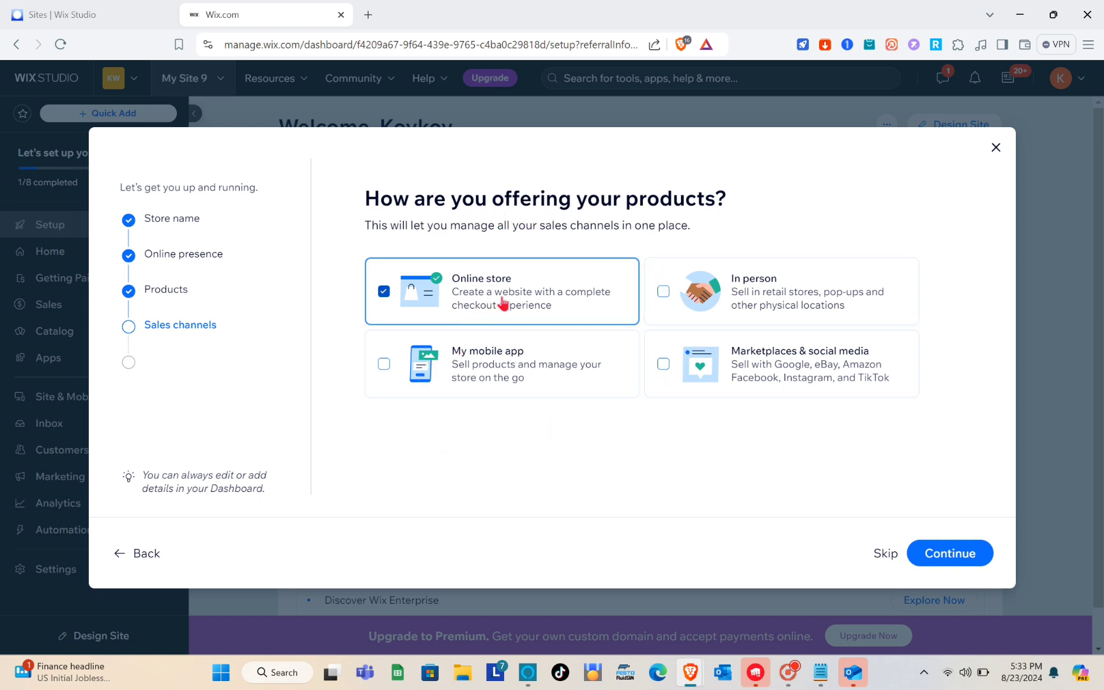
# - Add In person as a sales channel alongside Online store and finish the setup to reach the dashboard
pyautogui.click(663, 293)
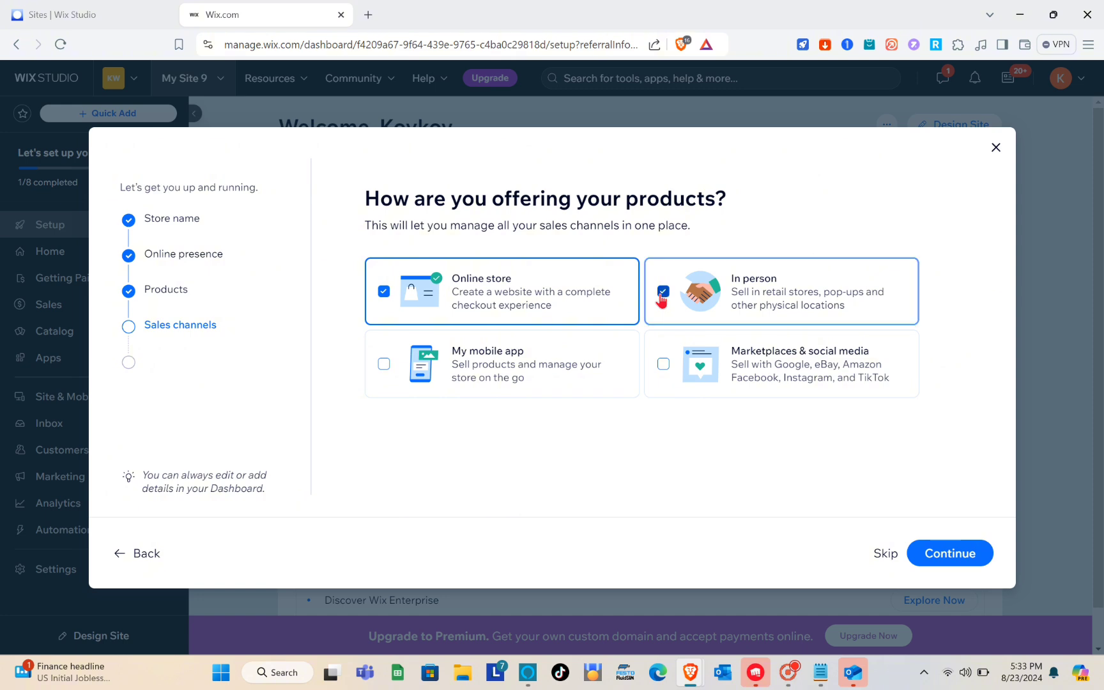
pyautogui.click(954, 562)
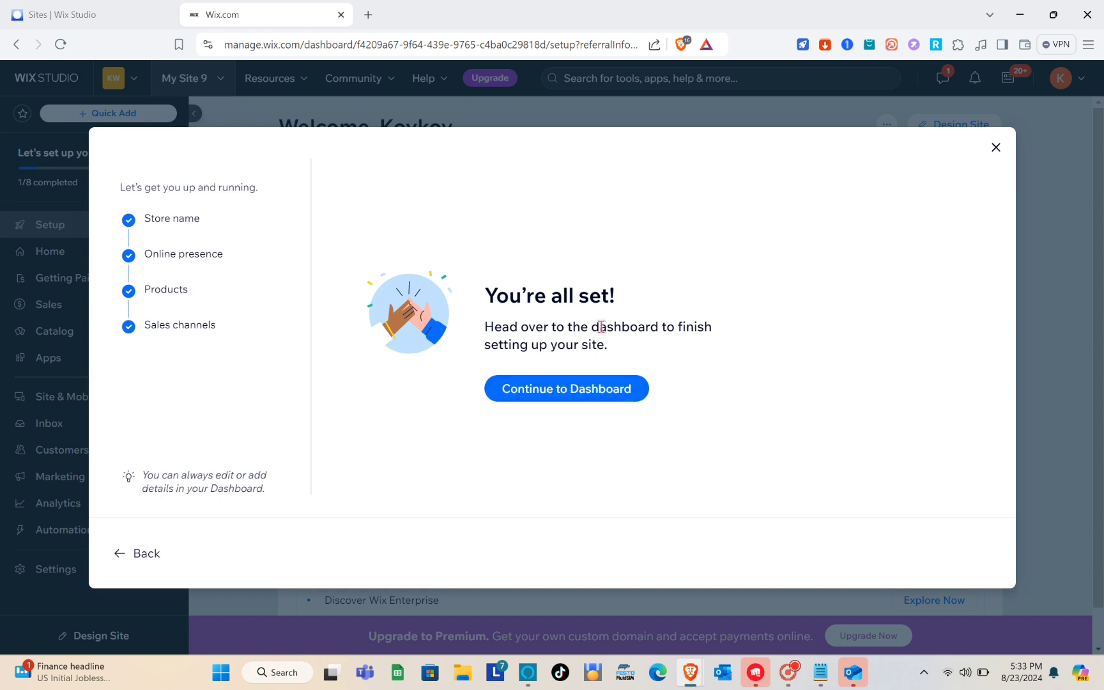
pyautogui.click(554, 398)
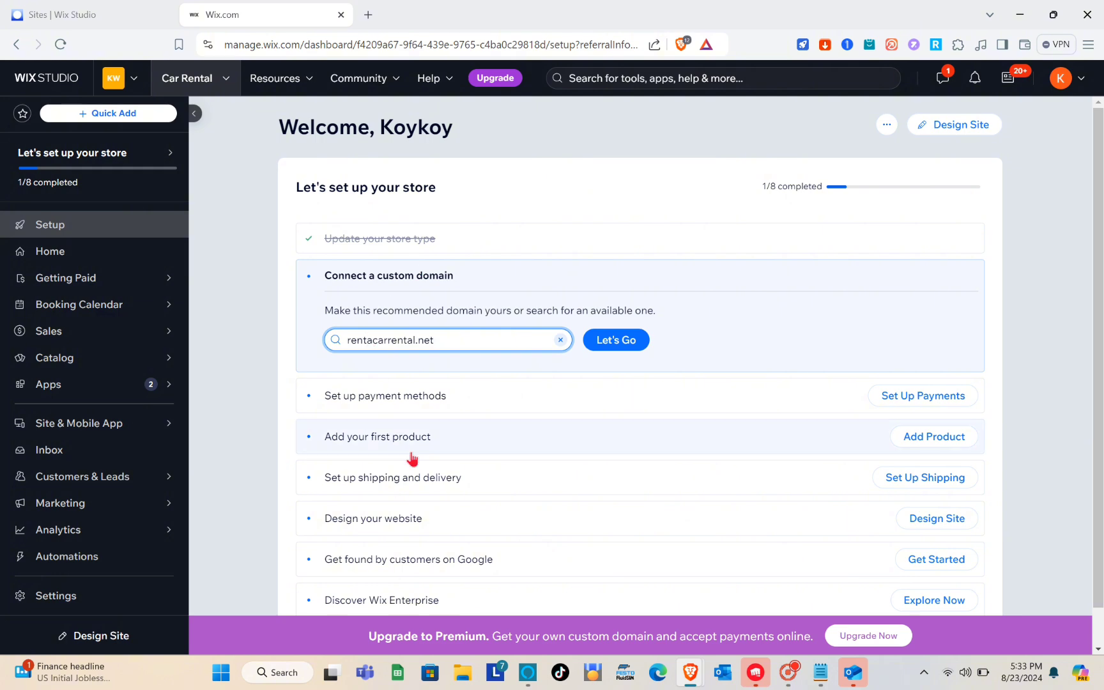
# - Review the store setup checklist and open the payment methods setup
pyautogui.scroll(-1, 412, 458)
pyautogui.scroll(1, 411, 459)
pyautogui.scroll(-1, 412, 459)
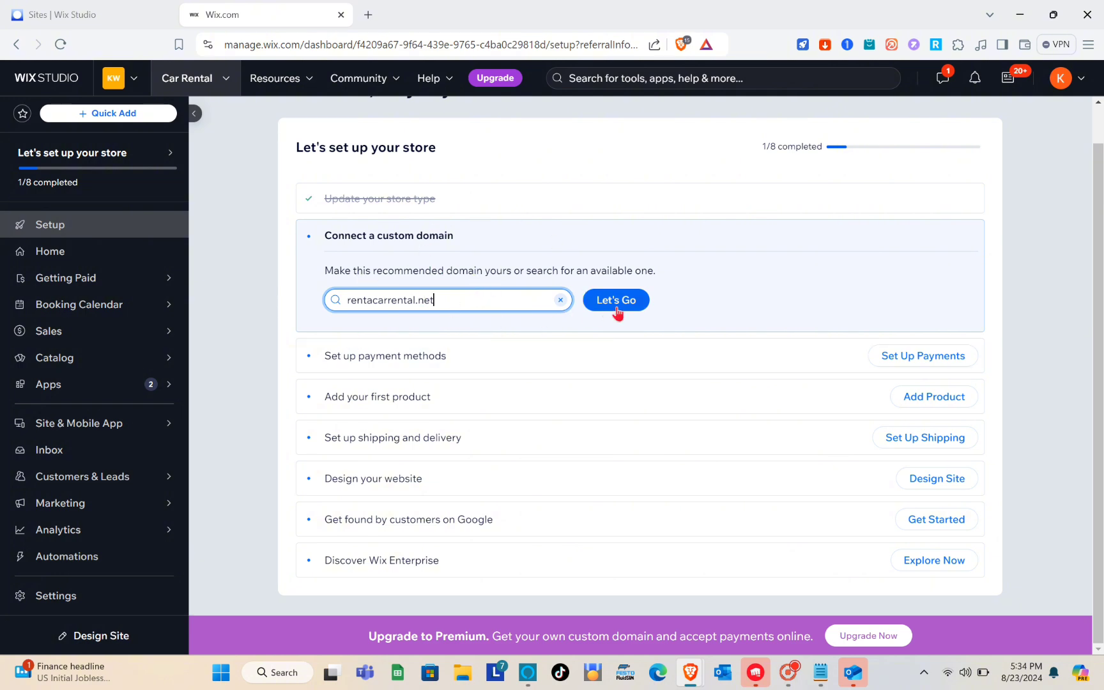
pyautogui.scroll(1, 415, 384)
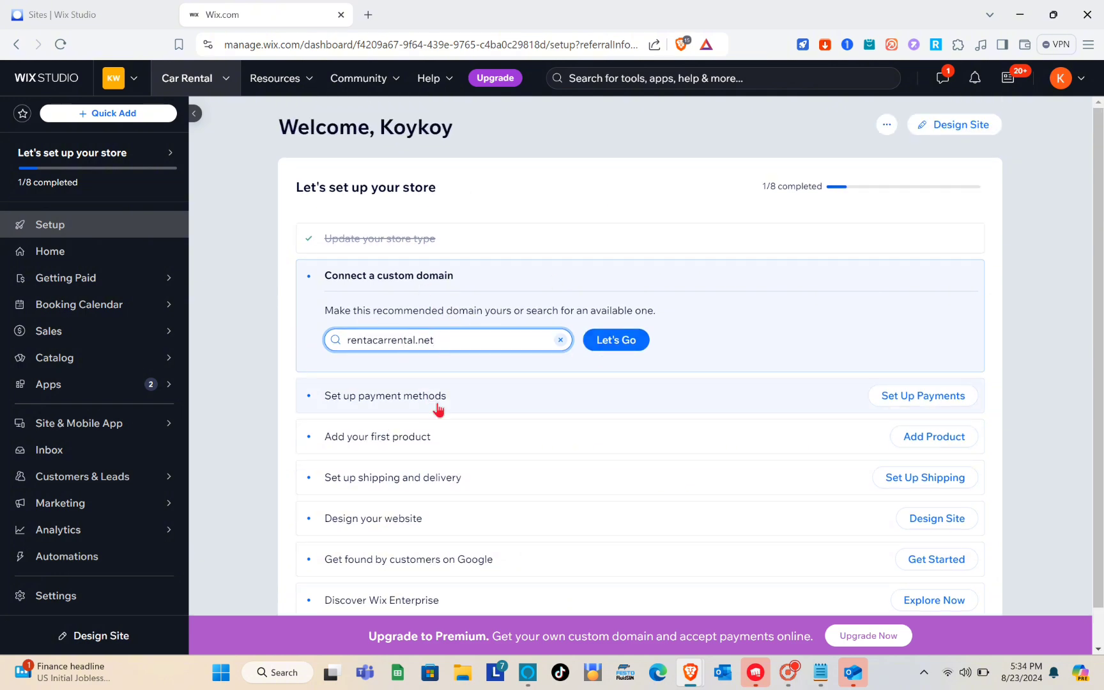
pyautogui.scroll(-1, 438, 411)
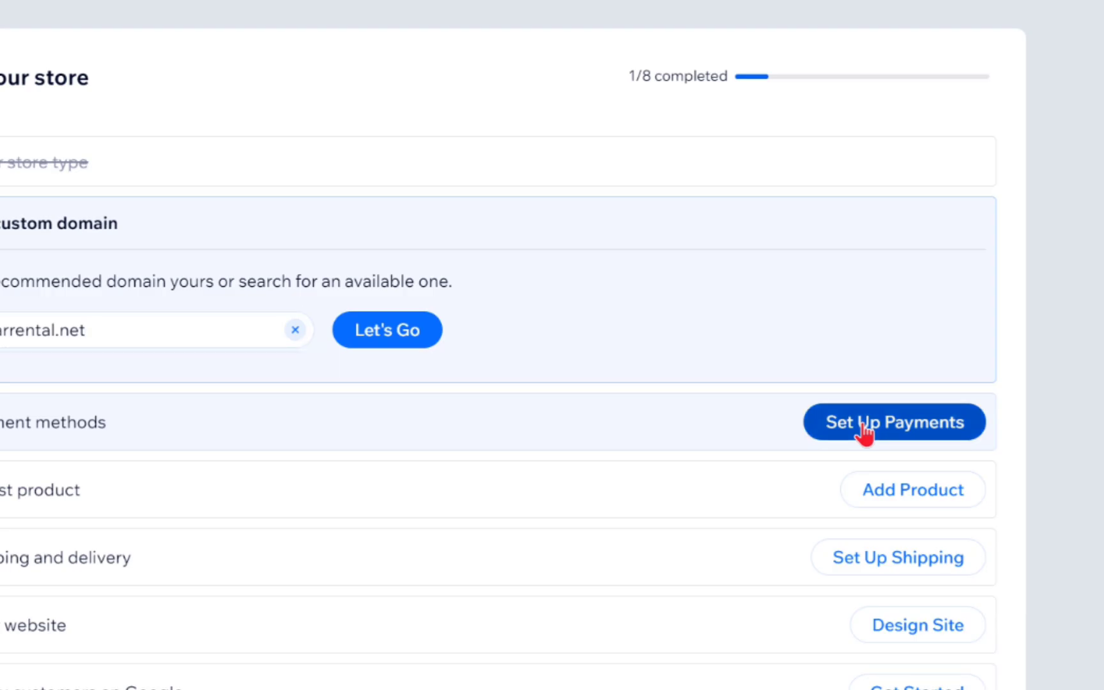
pyautogui.click(905, 361)
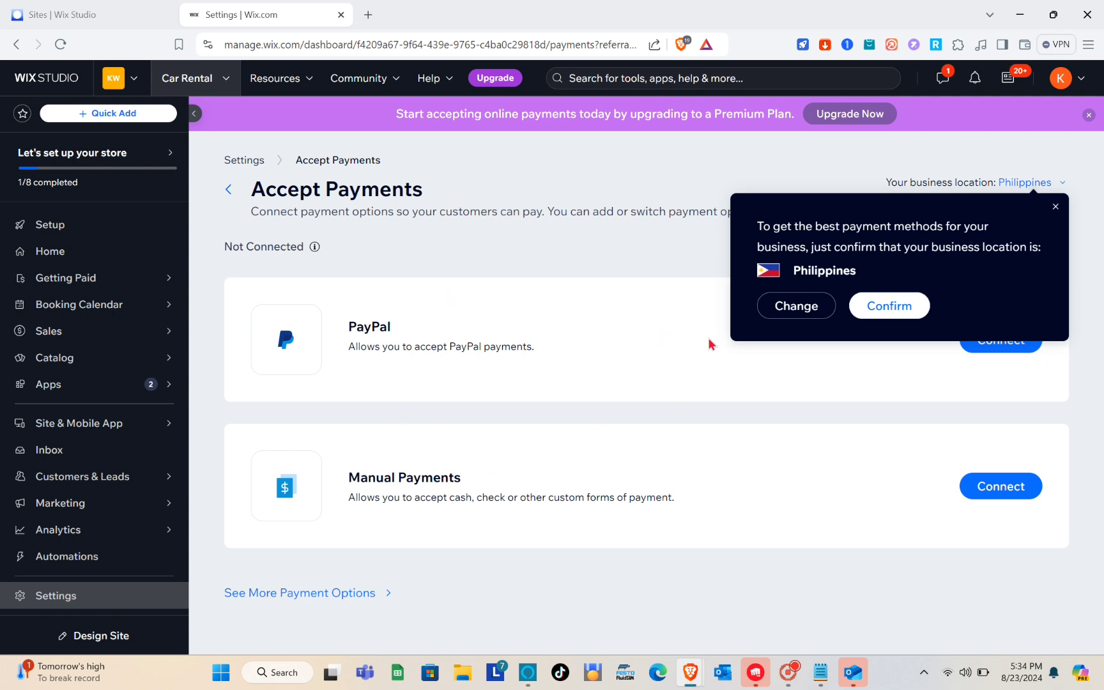
# - Change the business location to United States Minor Outlying Islands
pyautogui.click(813, 316)
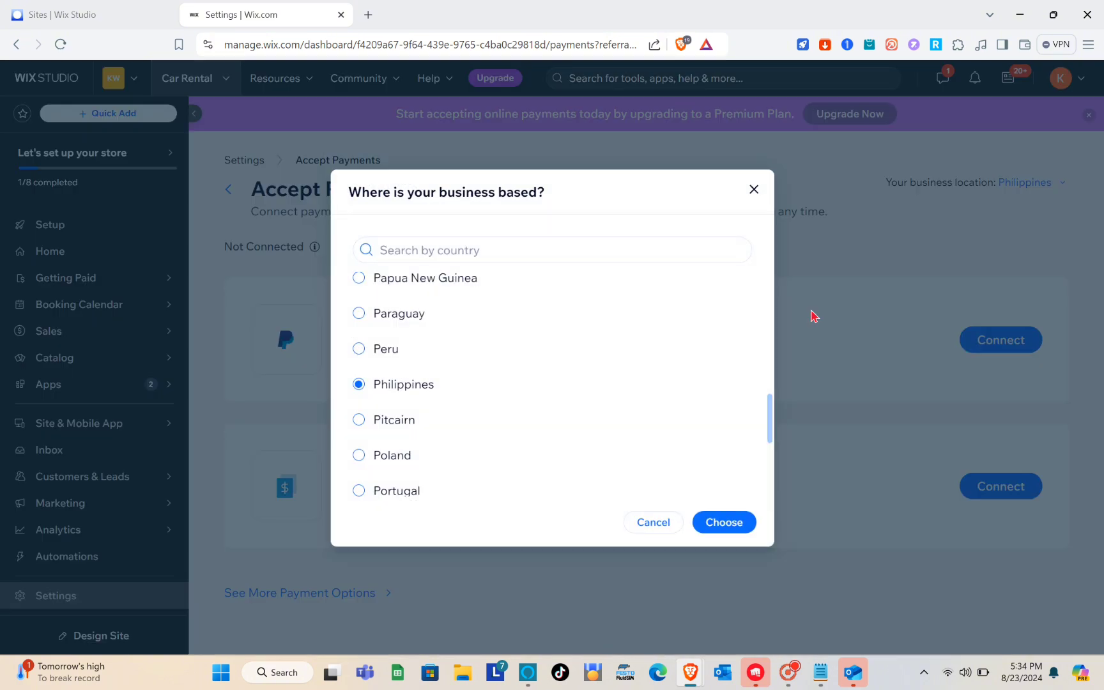
pyautogui.click(620, 253)
pyautogui.write('united')
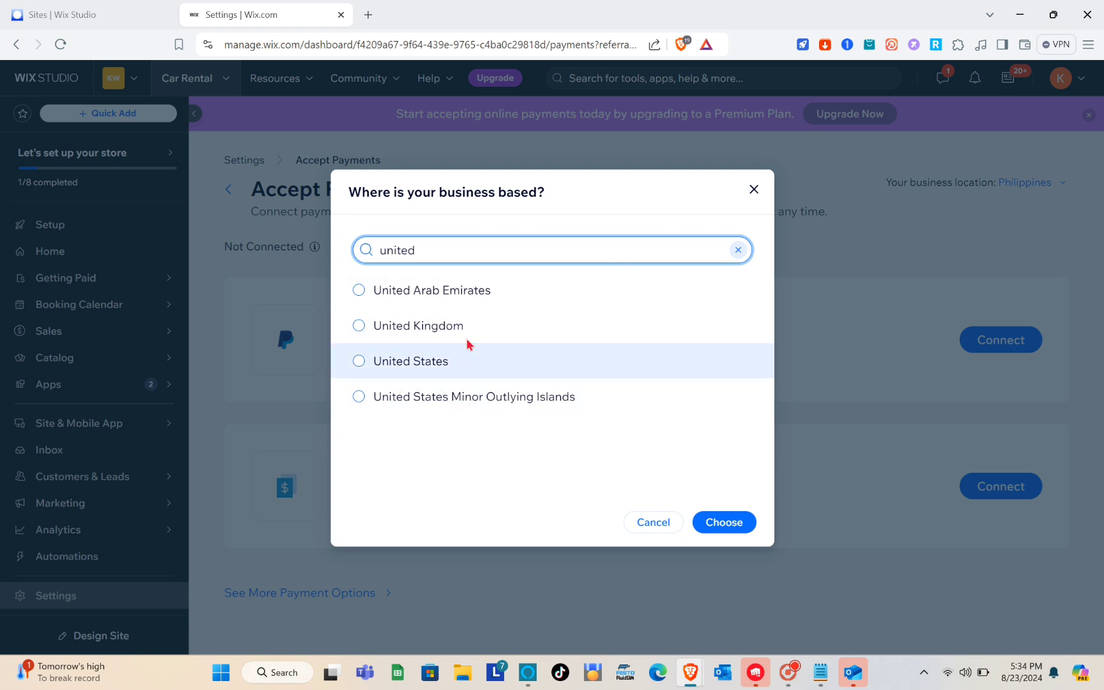
pyautogui.click(448, 409)
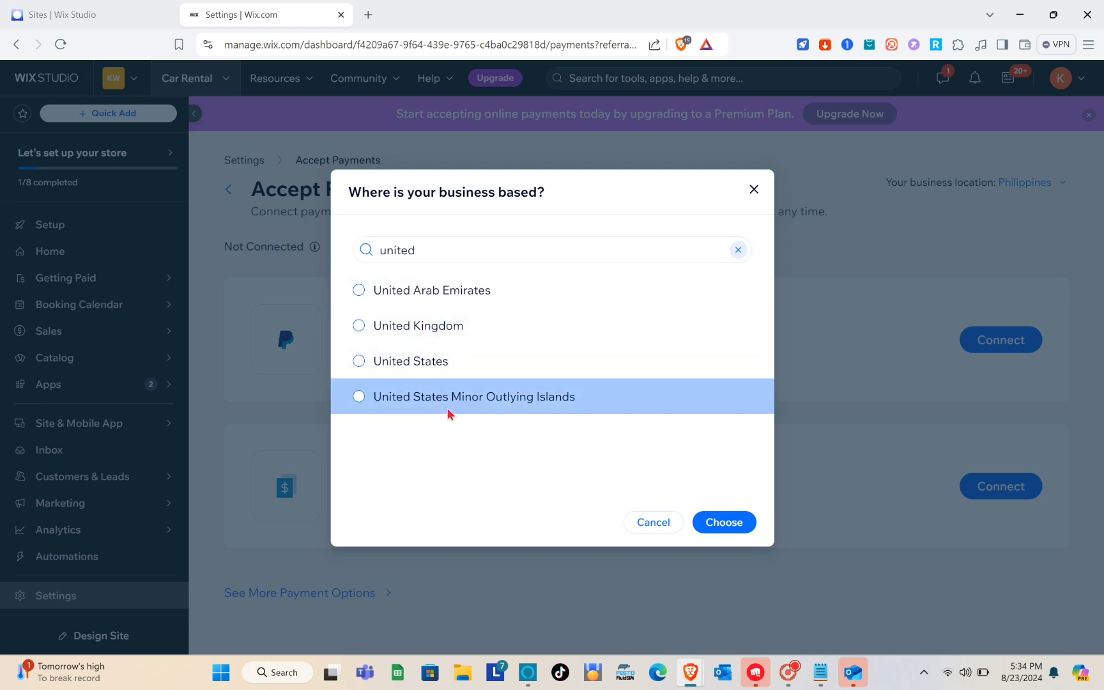
pyautogui.click(725, 522)
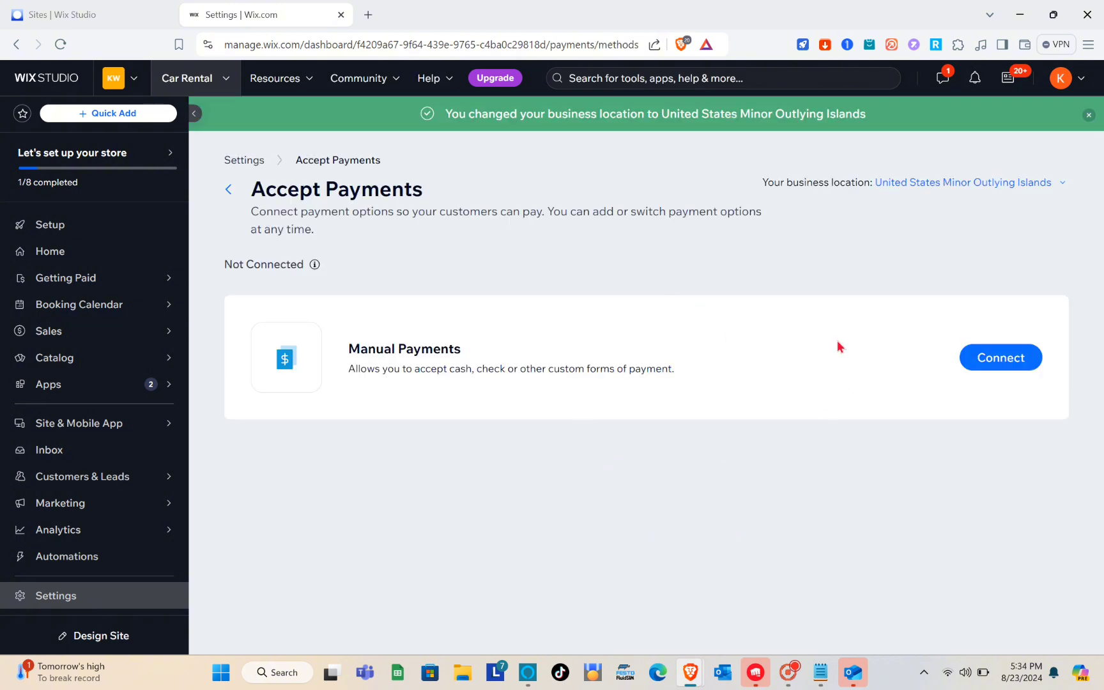
# - Search the countries for "usa" and set the business location to United States
pyautogui.click(979, 182)
pyautogui.click(654, 246)
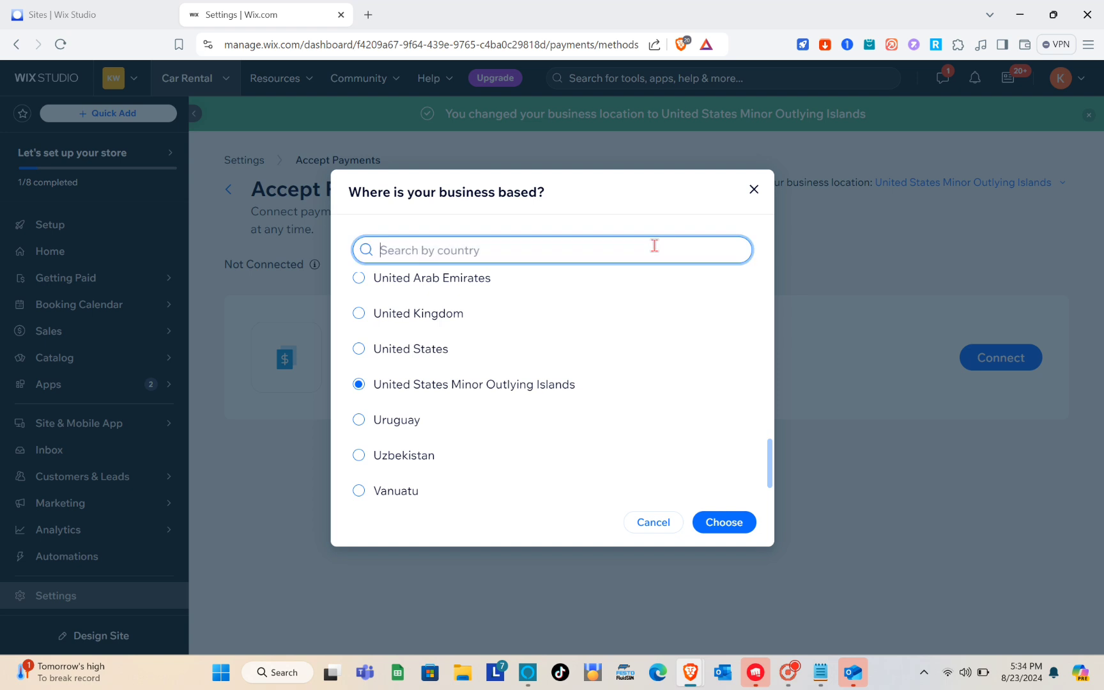
pyautogui.write('usa')
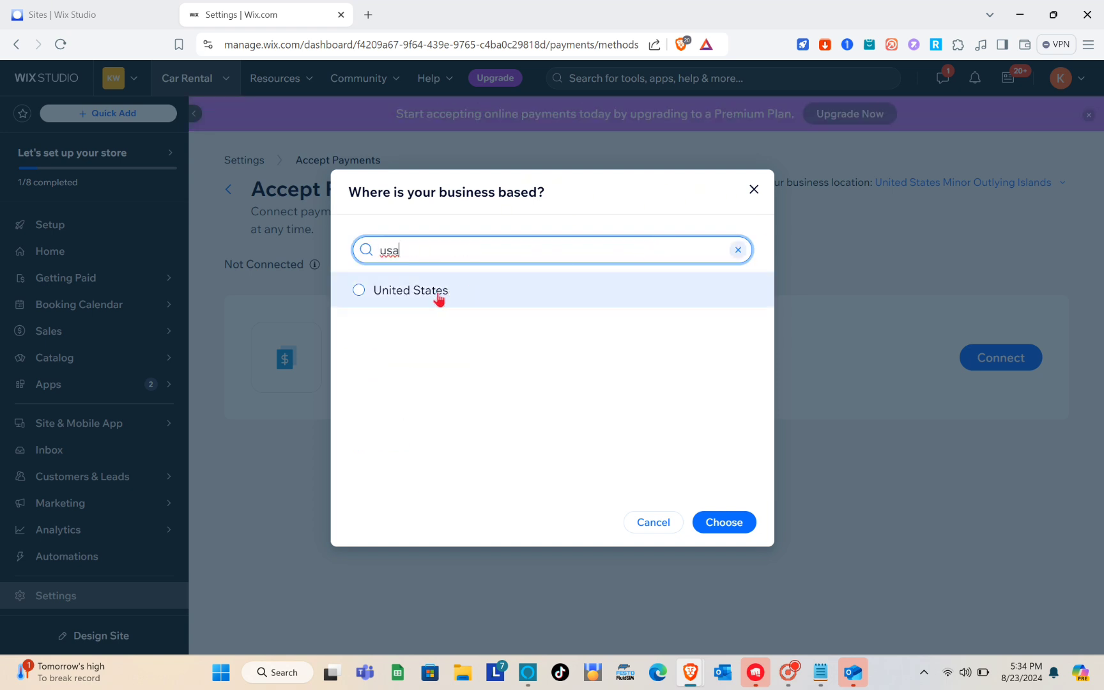
pyautogui.click(439, 295)
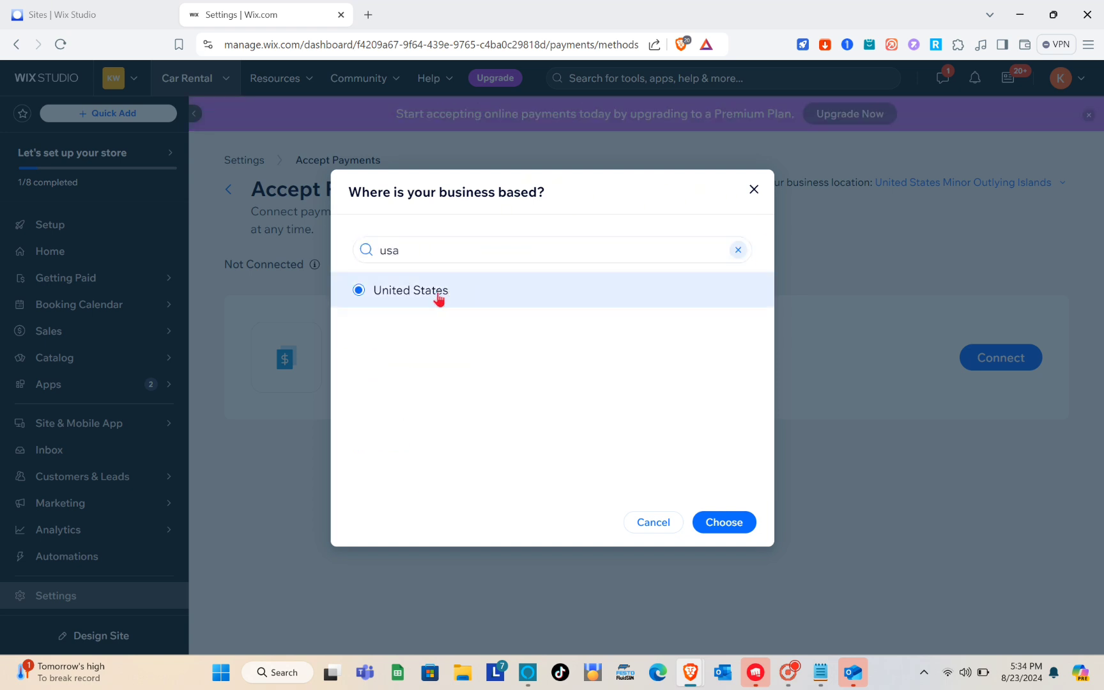
pyautogui.click(723, 520)
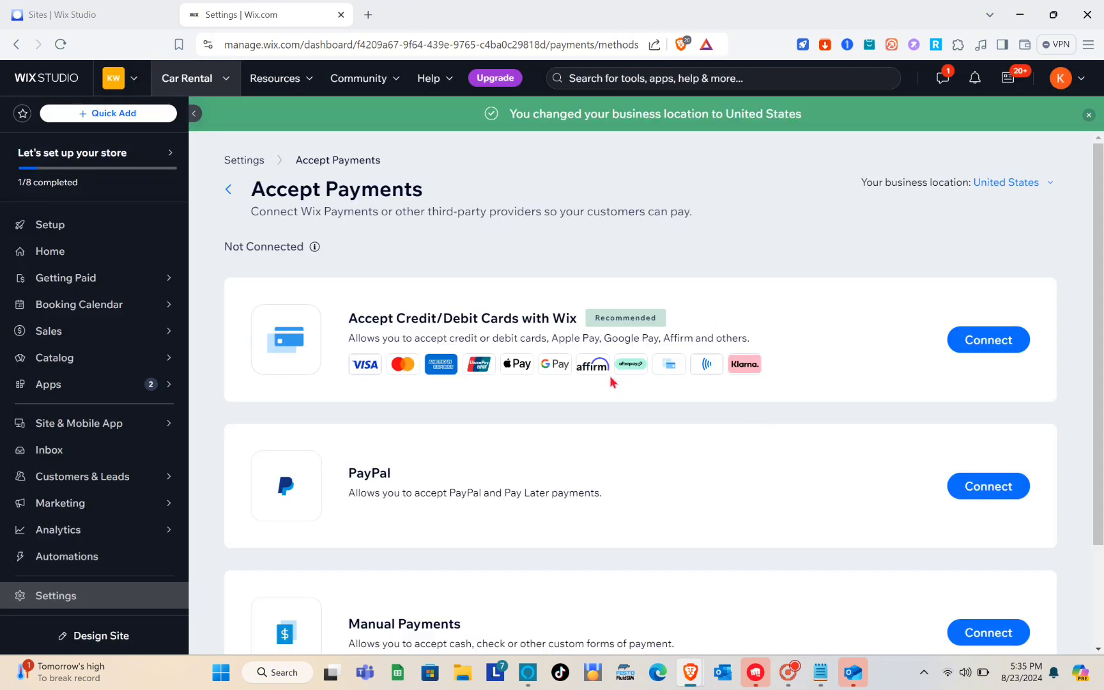
# - Connect Wix credit/debit card payments, declaring that no prohibited products or services are sold, and accept the terms
pyautogui.scroll(-2, 610, 382)
pyautogui.scroll(2, 610, 383)
pyautogui.click(979, 345)
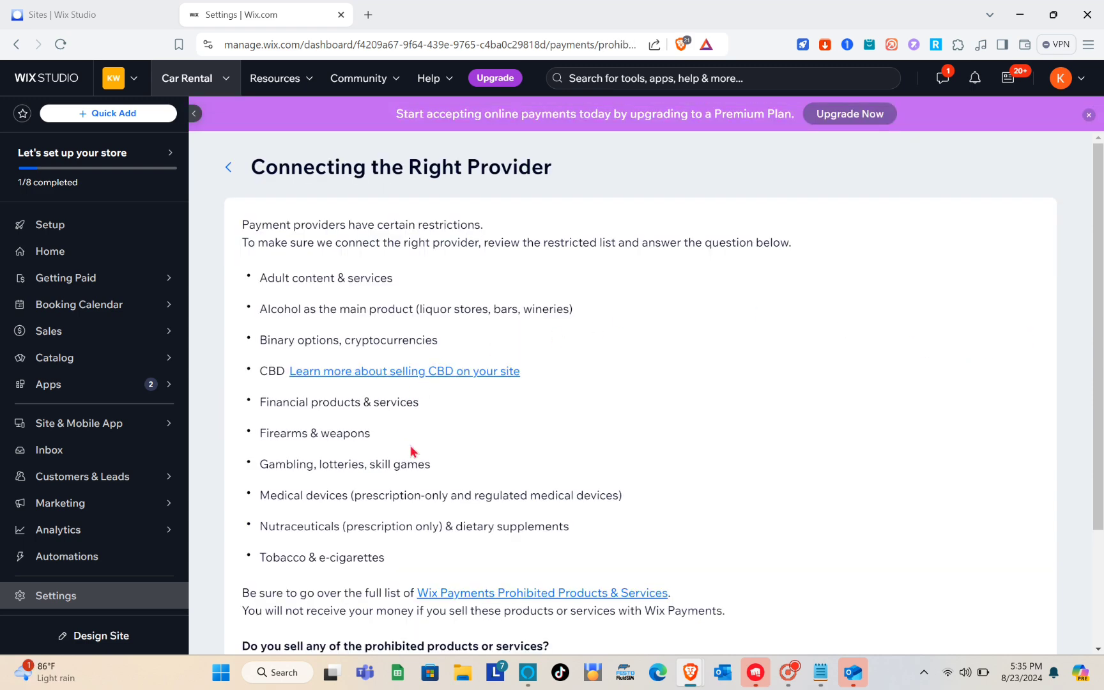
pyautogui.scroll(-3, 411, 451)
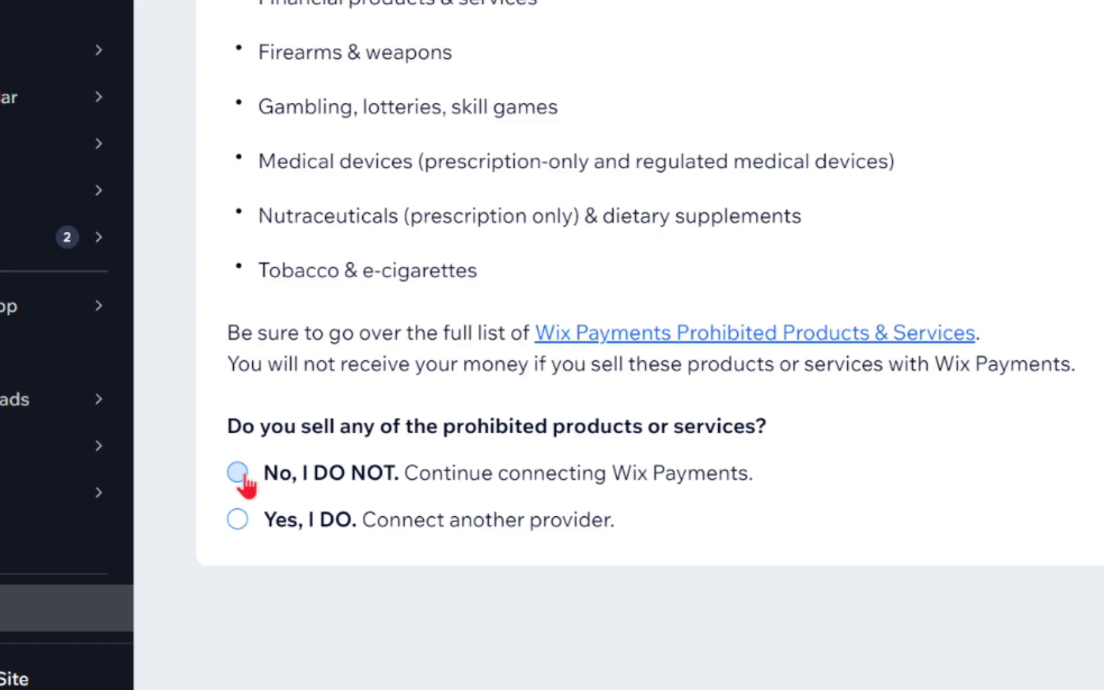
pyautogui.click(248, 518)
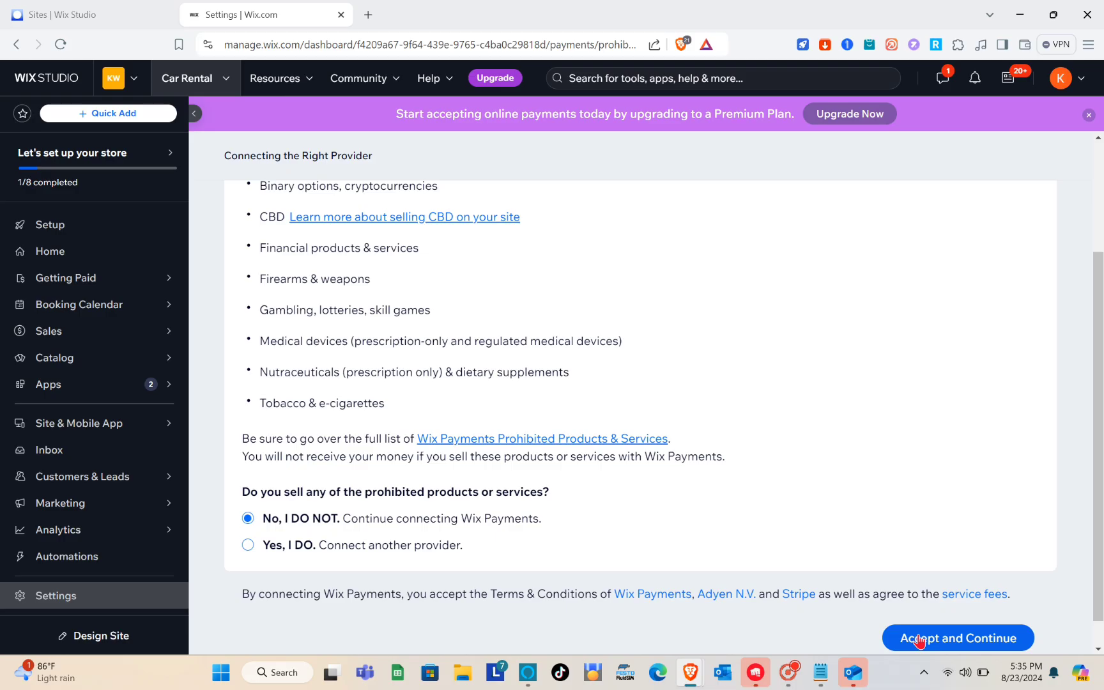
pyautogui.click(921, 637)
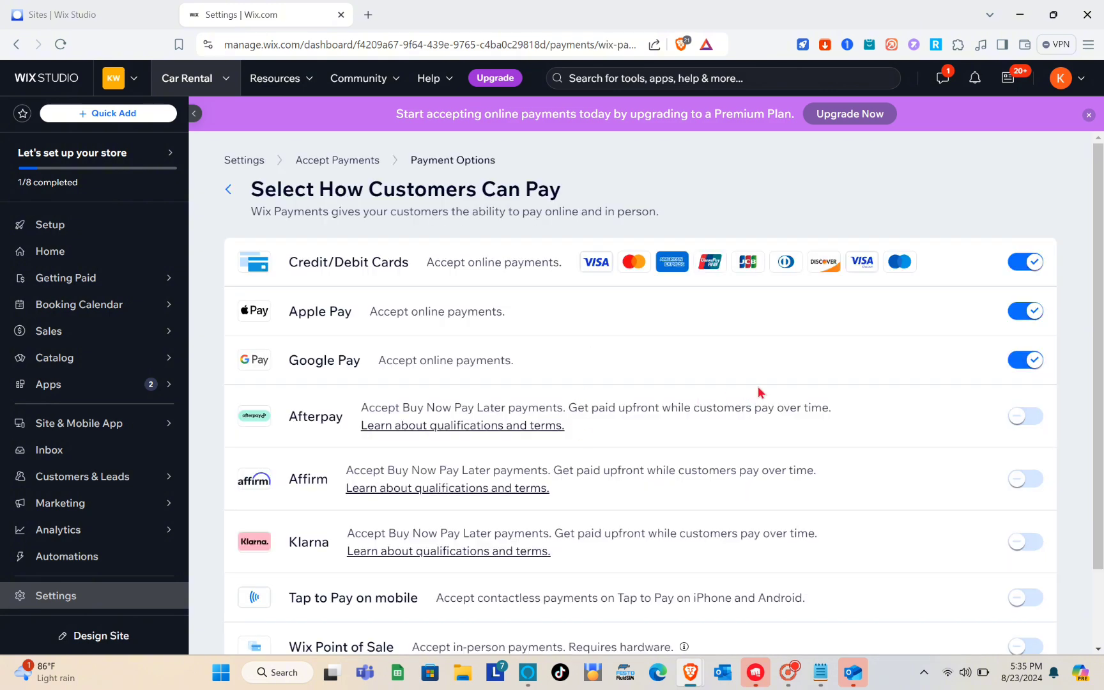
# - Enable Afterpay and disable Apple Pay in the customer payment options, then continue to connect Wix Payments
pyautogui.scroll(-2, 757, 390)
pyautogui.scroll(2, 758, 389)
pyautogui.scroll(-2, 379, 312)
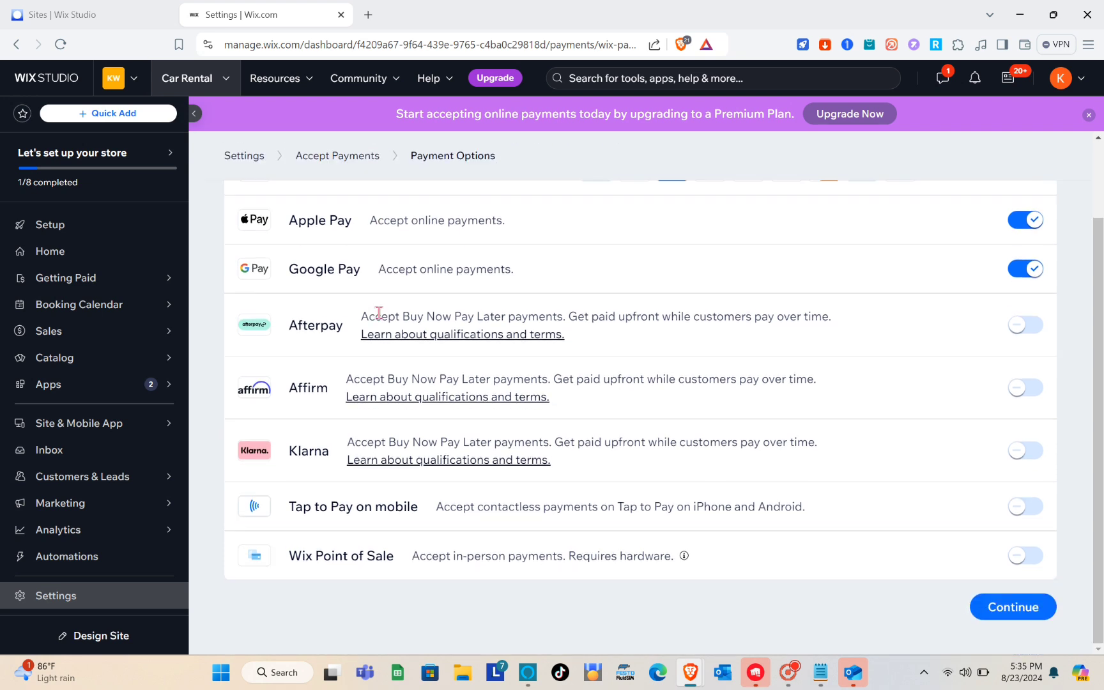
pyautogui.scroll(2, 379, 312)
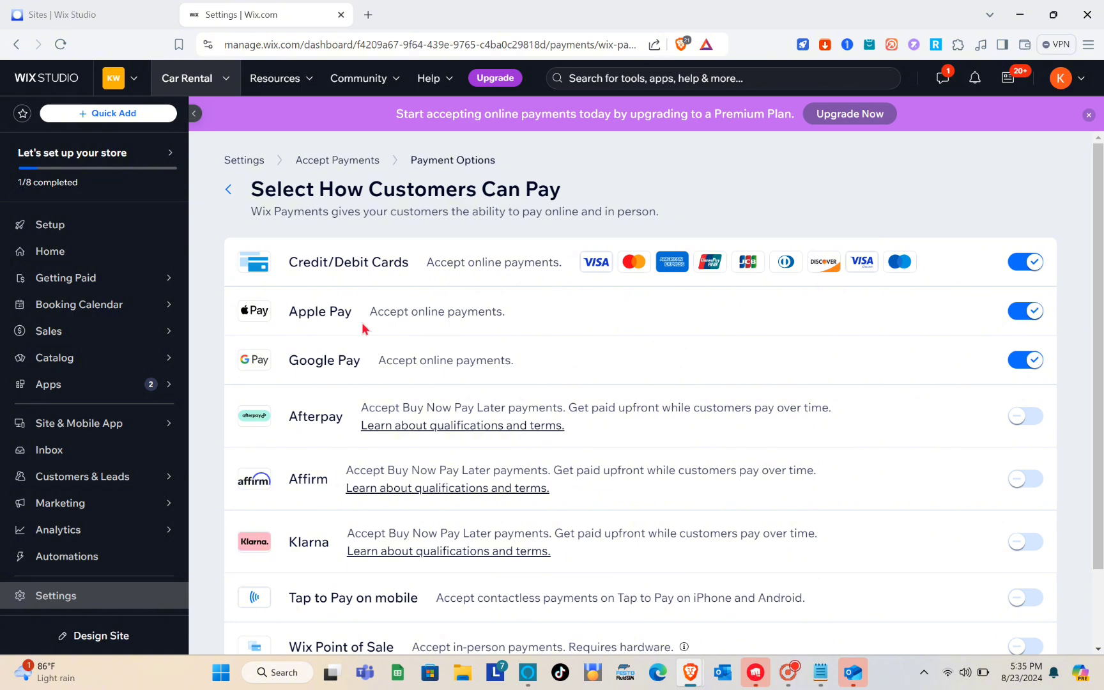
pyautogui.scroll(-1, 364, 329)
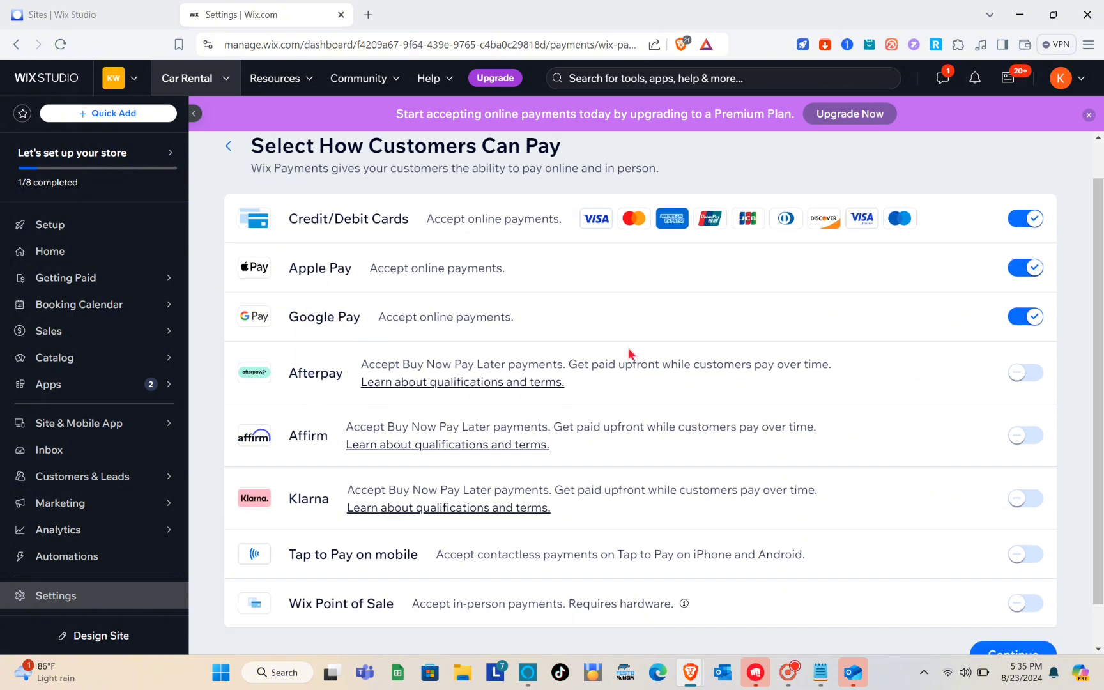
pyautogui.click(1023, 376)
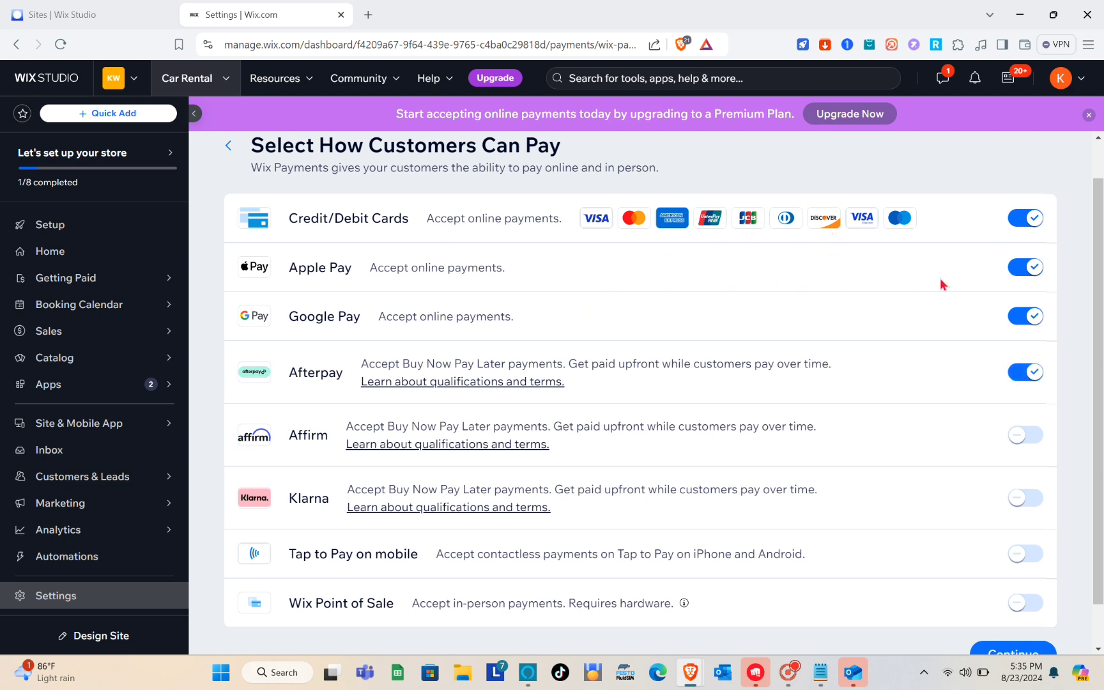
pyautogui.click(1026, 267)
pyautogui.scroll(-1, 793, 447)
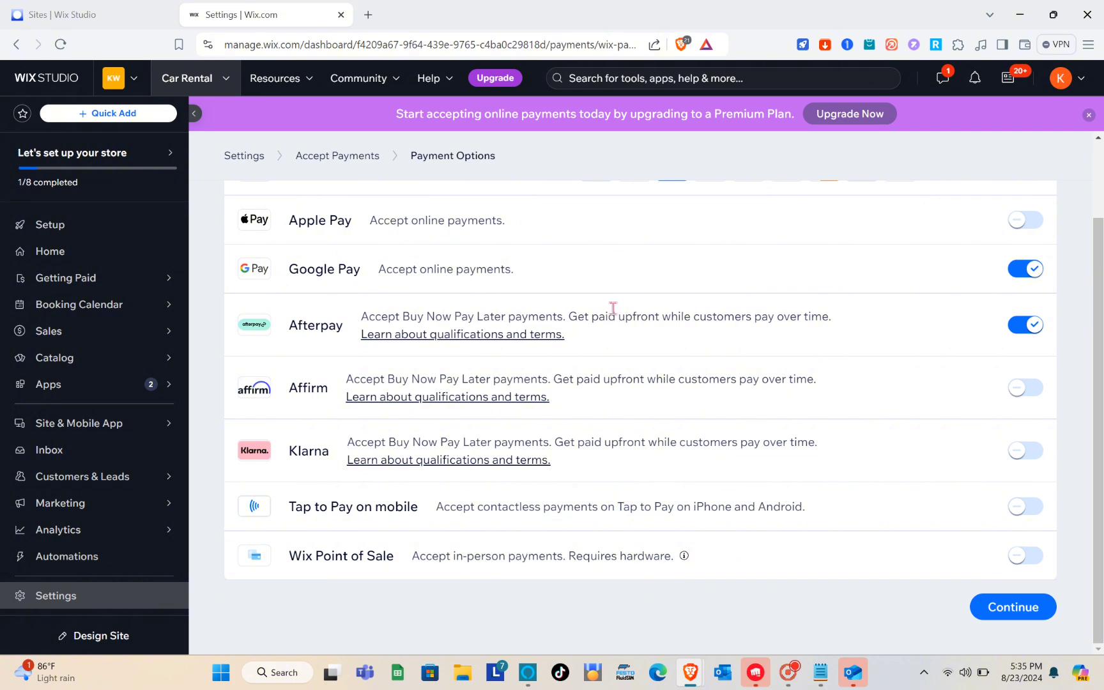
pyautogui.scroll(2, 613, 310)
pyautogui.scroll(-2, 881, 511)
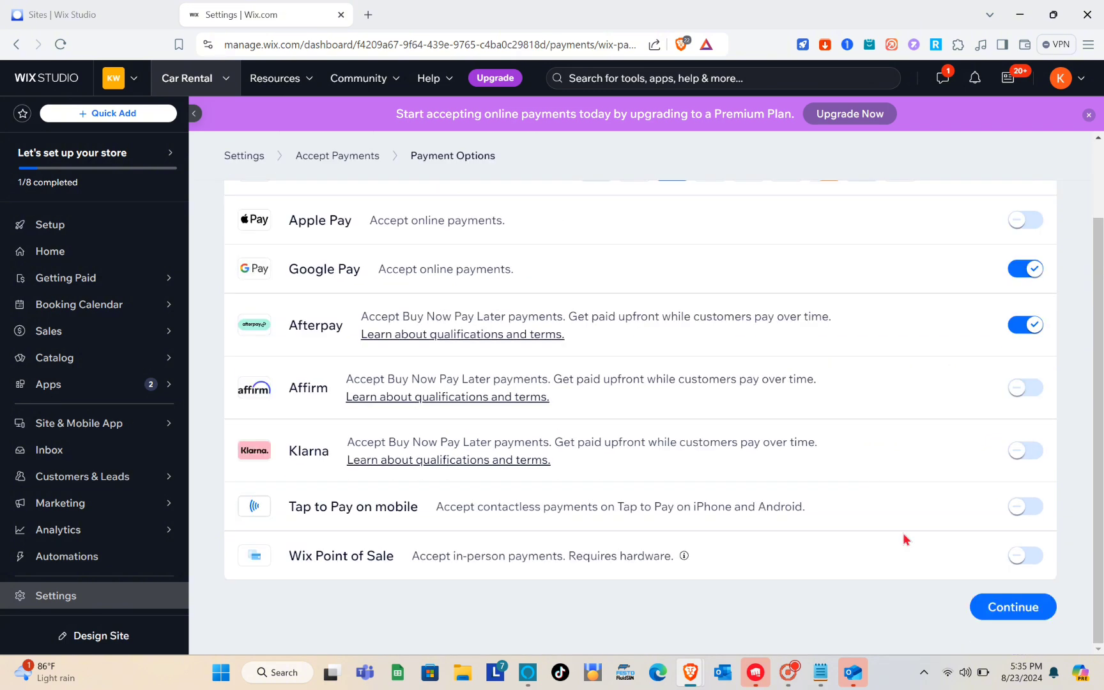
pyautogui.click(1007, 610)
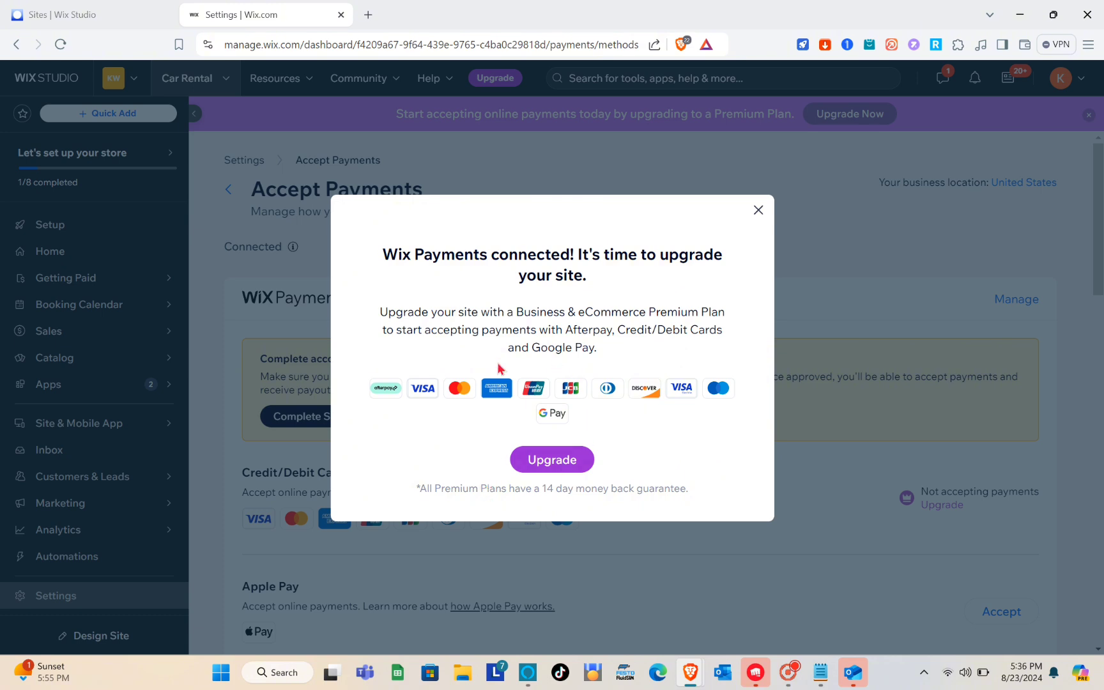
# - Dismiss the site upgrade offer and review the connected Wix Payments methods
pyautogui.click(759, 211)
pyautogui.moveTo(764, 218); pyautogui.dragTo(530, 491)
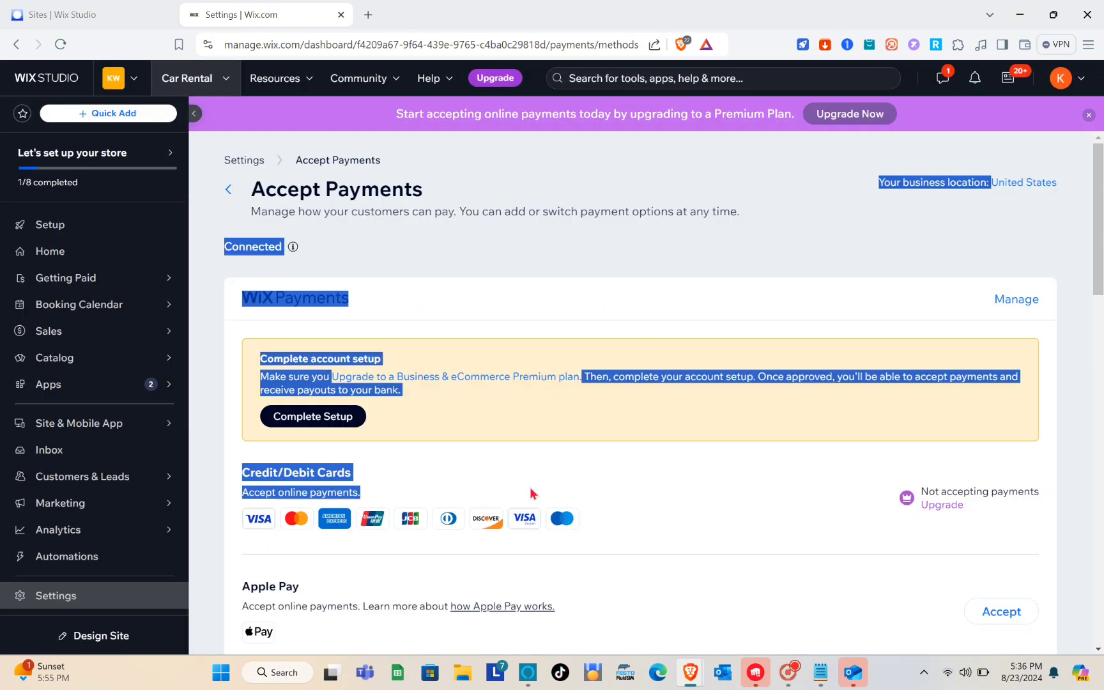
pyautogui.scroll(-3, 530, 486)
pyautogui.scroll(3, 530, 486)
pyautogui.scroll(1, 530, 491)
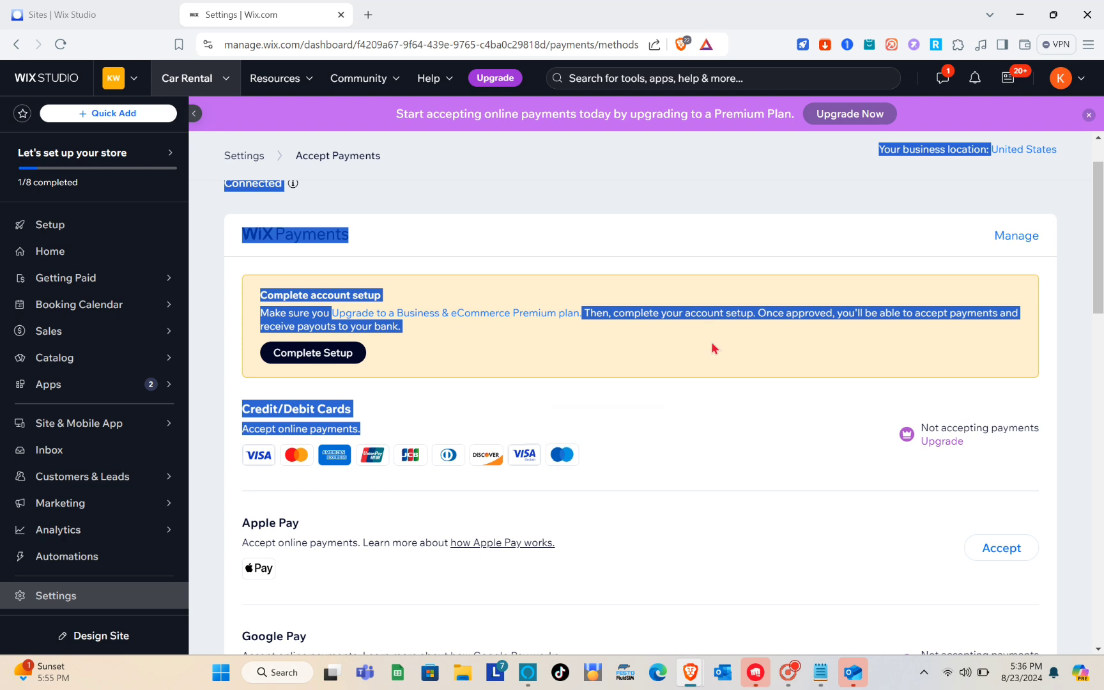
pyautogui.click(722, 397)
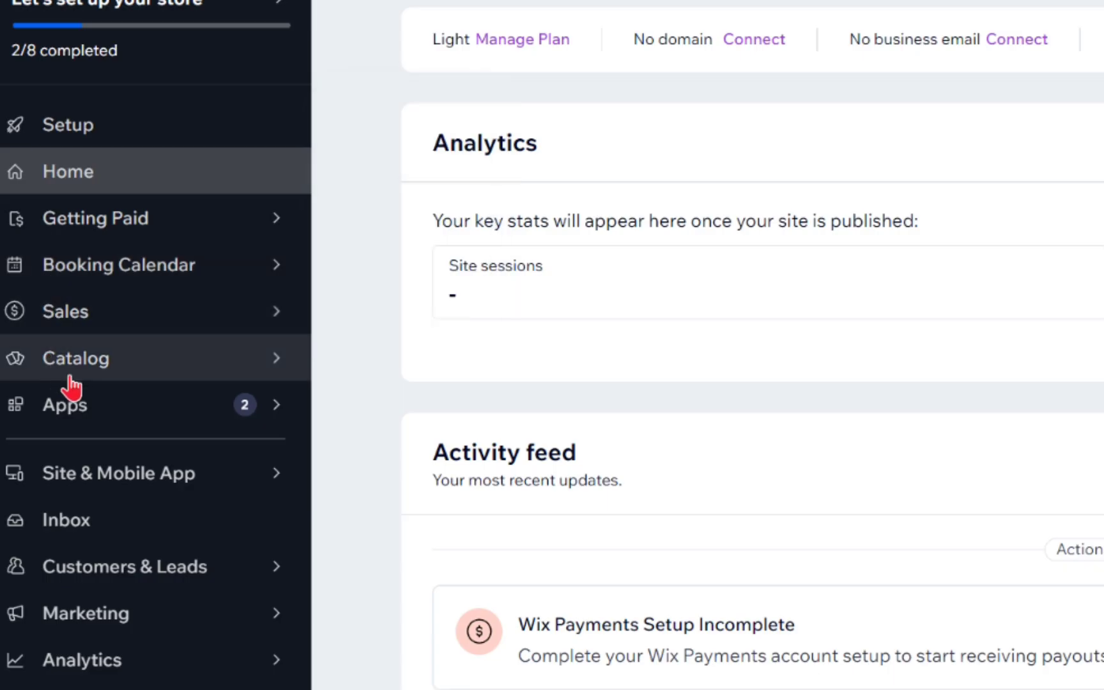
# - Look through the catalog's store products and its sales channels, starting with Google Merchant Solutions
pyautogui.moveTo(121, 362)
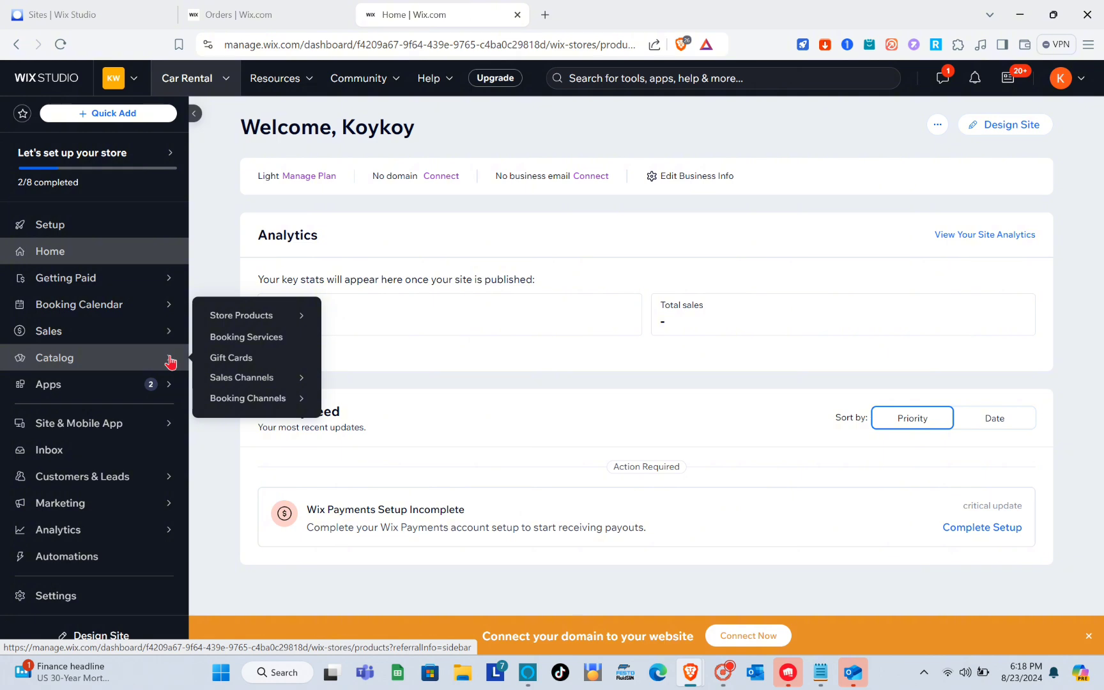
pyautogui.click(170, 363)
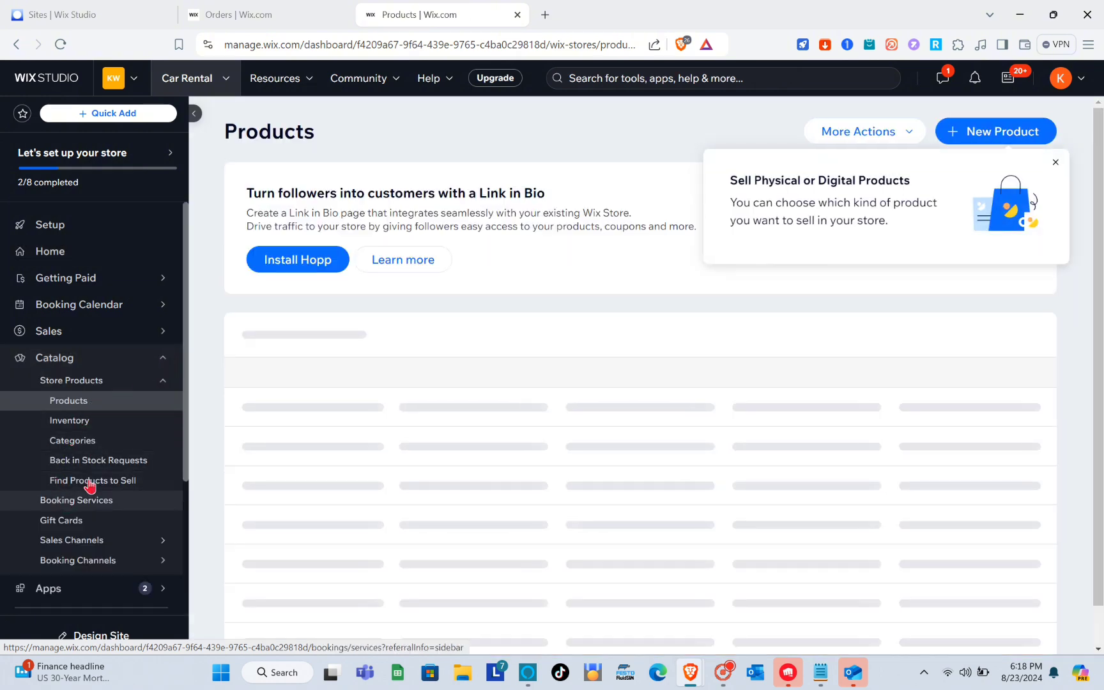
pyautogui.scroll(-1, 90, 485)
pyautogui.moveTo(99, 488)
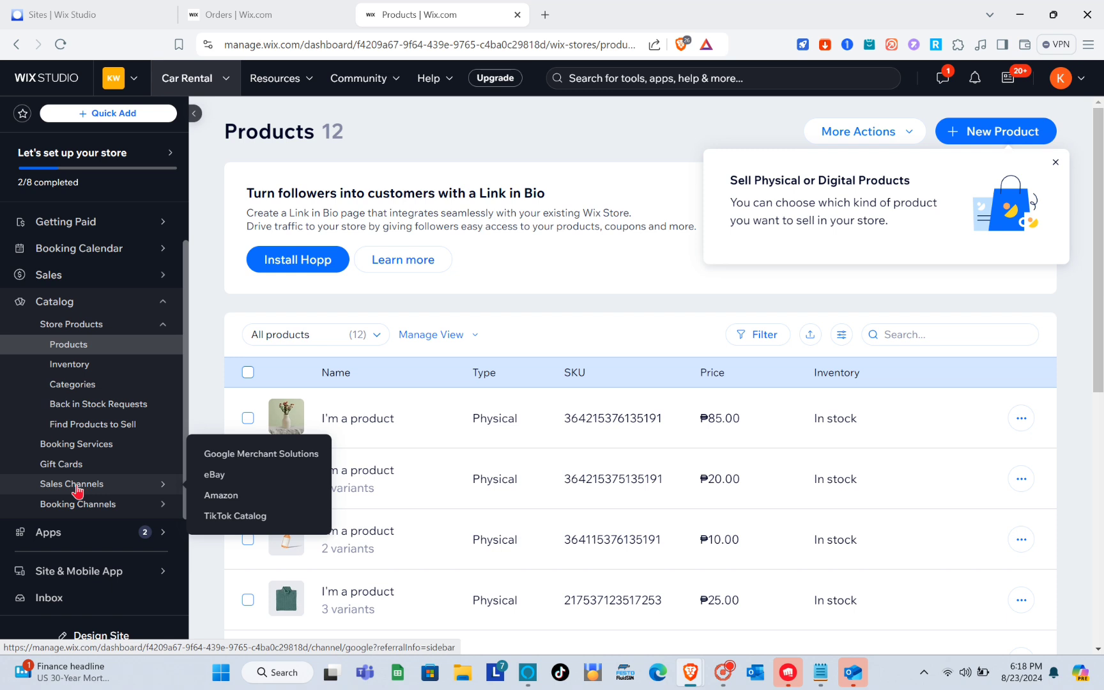
pyautogui.click(76, 487)
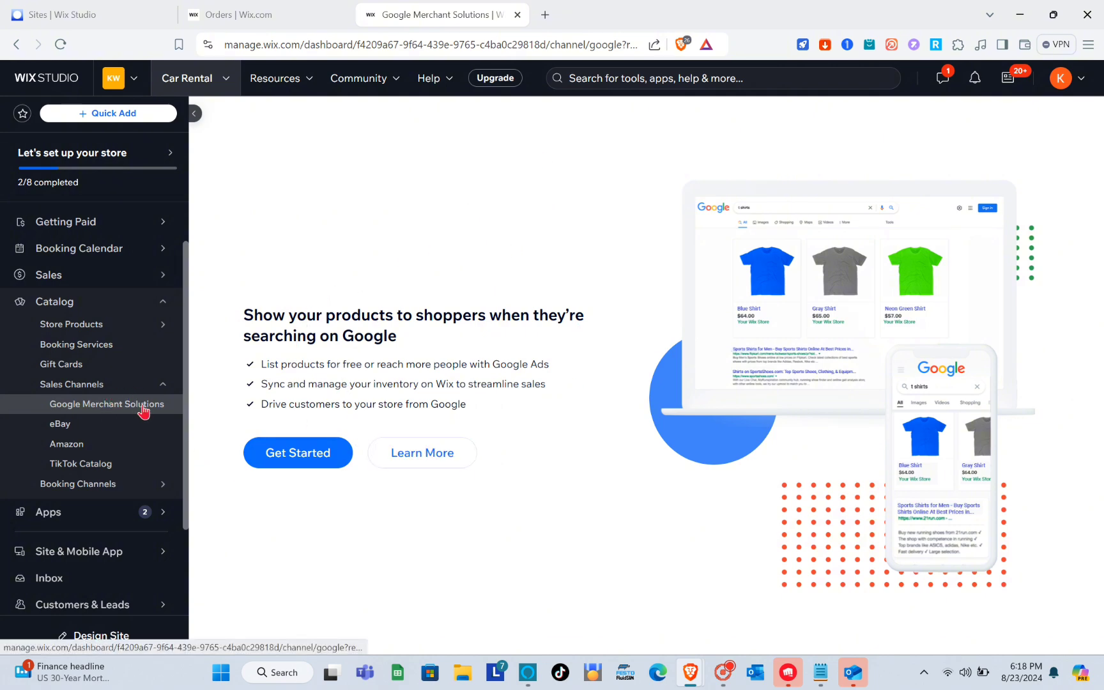
# - Open the booking integrations from the catalog's booking channels and go to the site editor to pick a template
pyautogui.moveTo(104, 486)
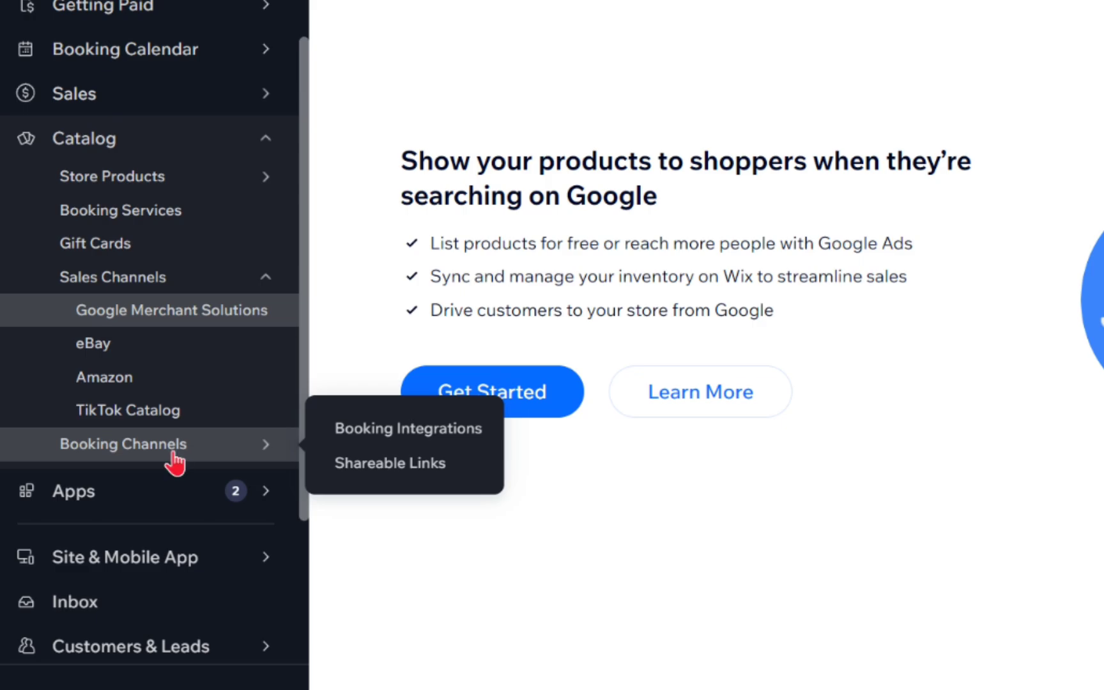
pyautogui.click(173, 451)
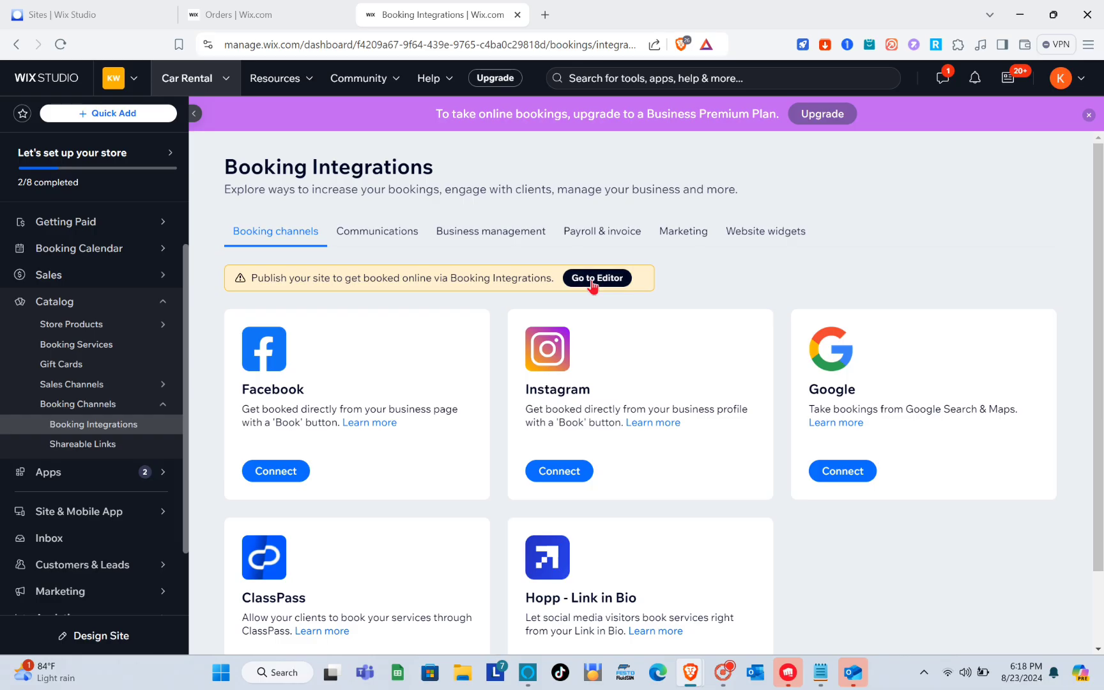
pyautogui.click(710, 272)
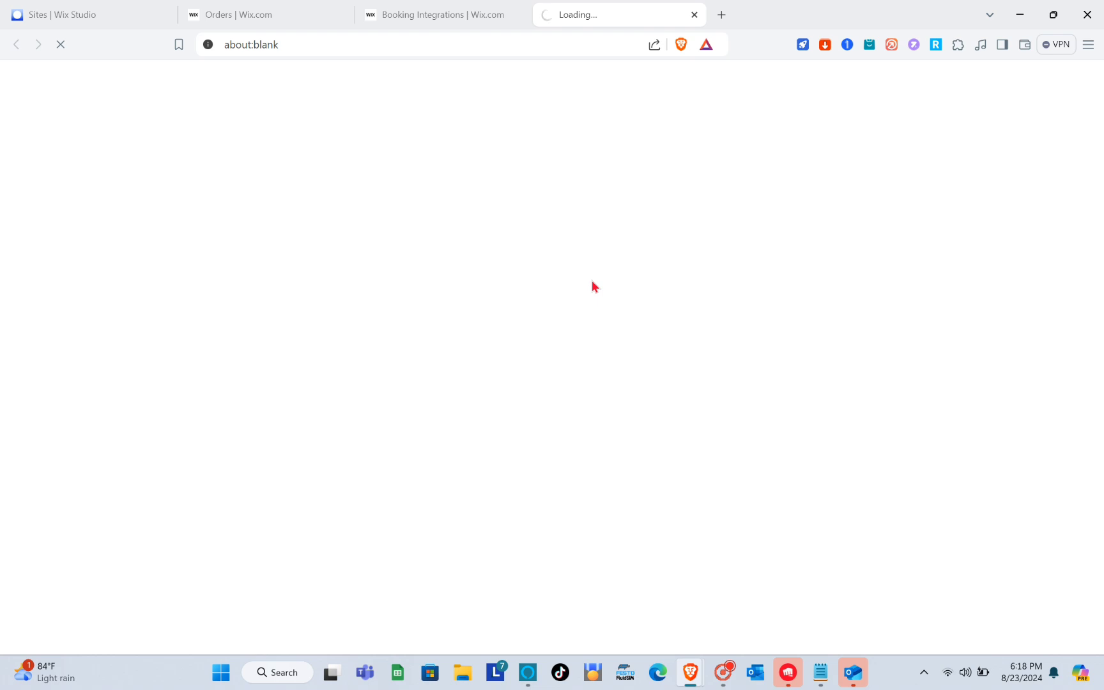
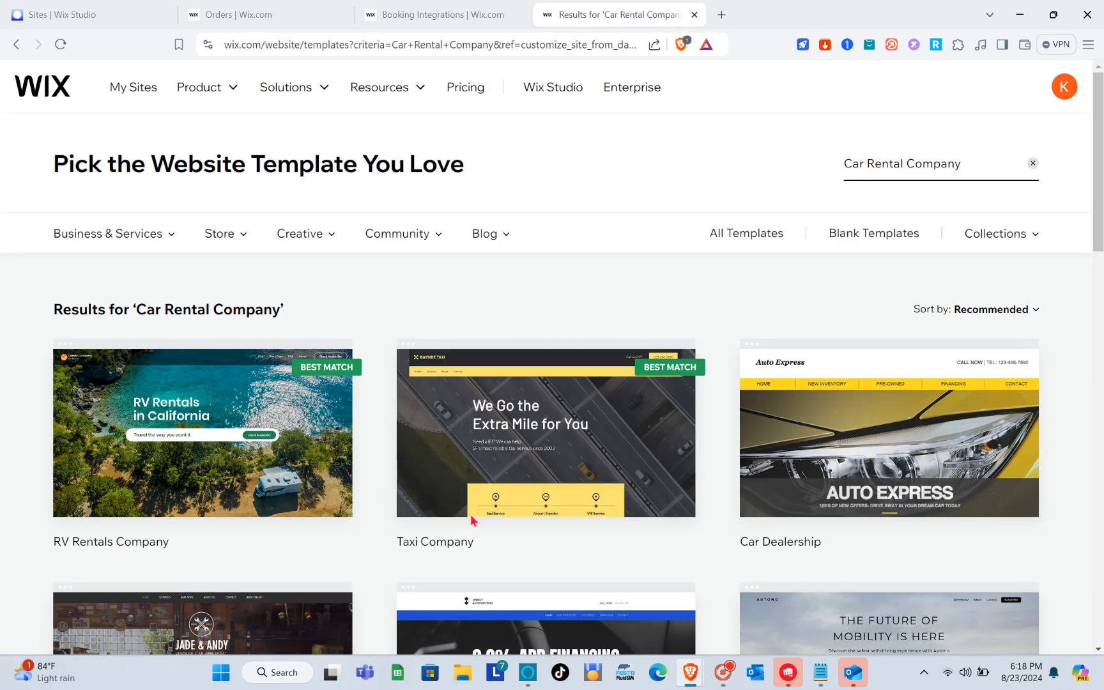
# - Browse the first page of website templates for Car Rental Company, checking the available designs
pyautogui.scroll(-3, 427, 337)
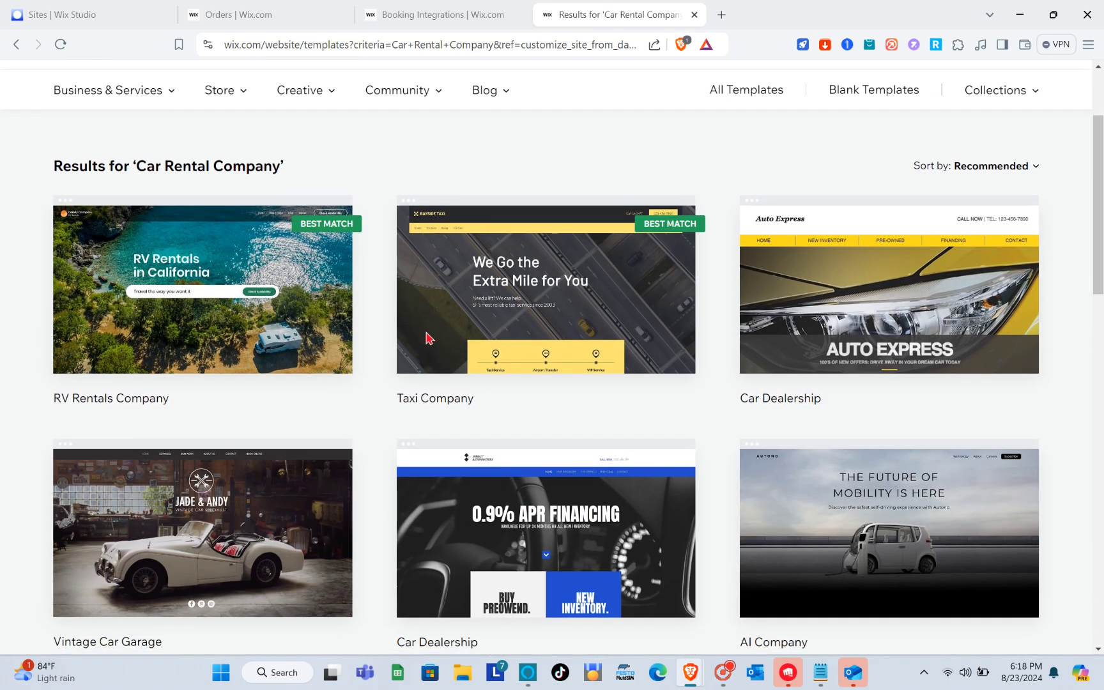
pyautogui.scroll(3, 427, 337)
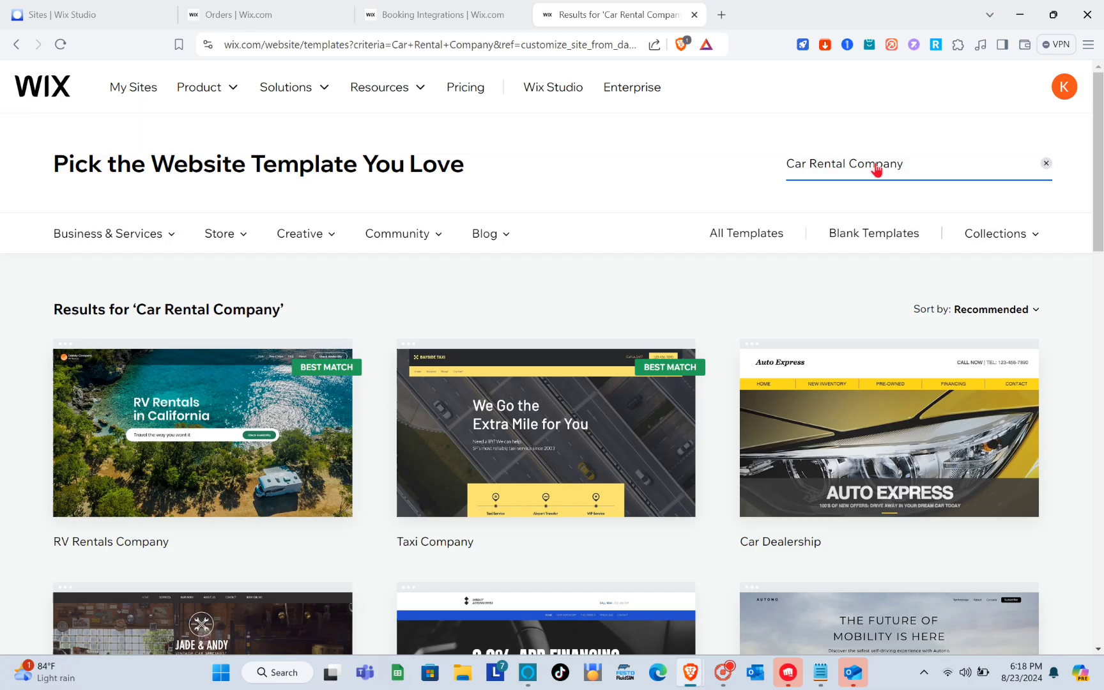
pyautogui.click(838, 202)
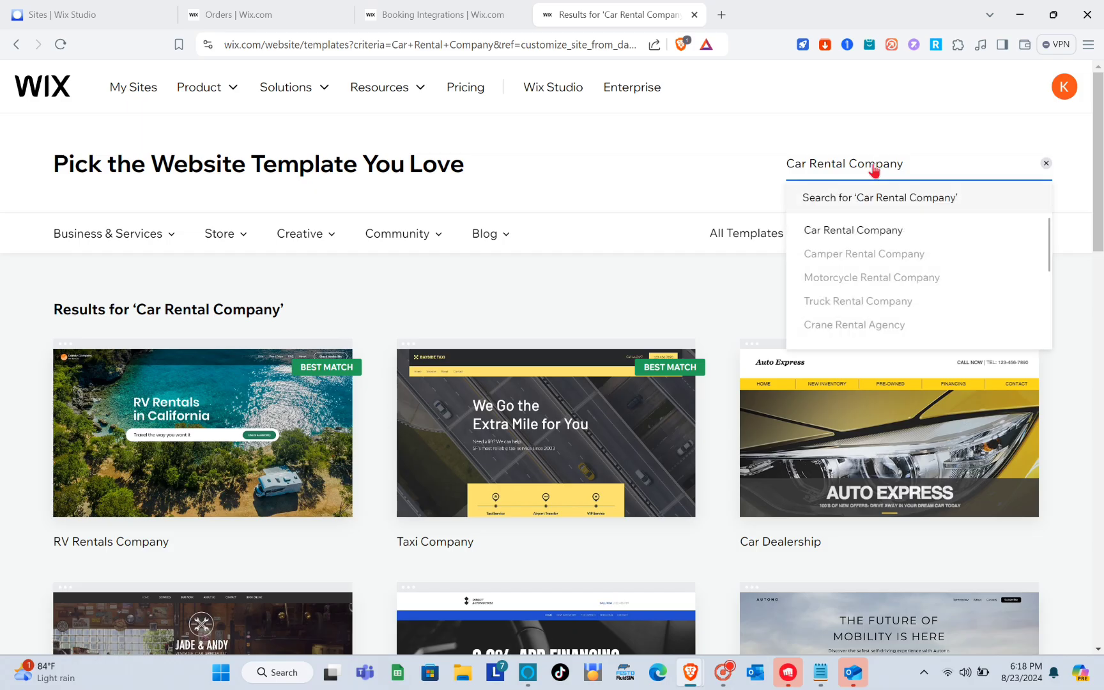
pyautogui.scroll(-3, 434, 407)
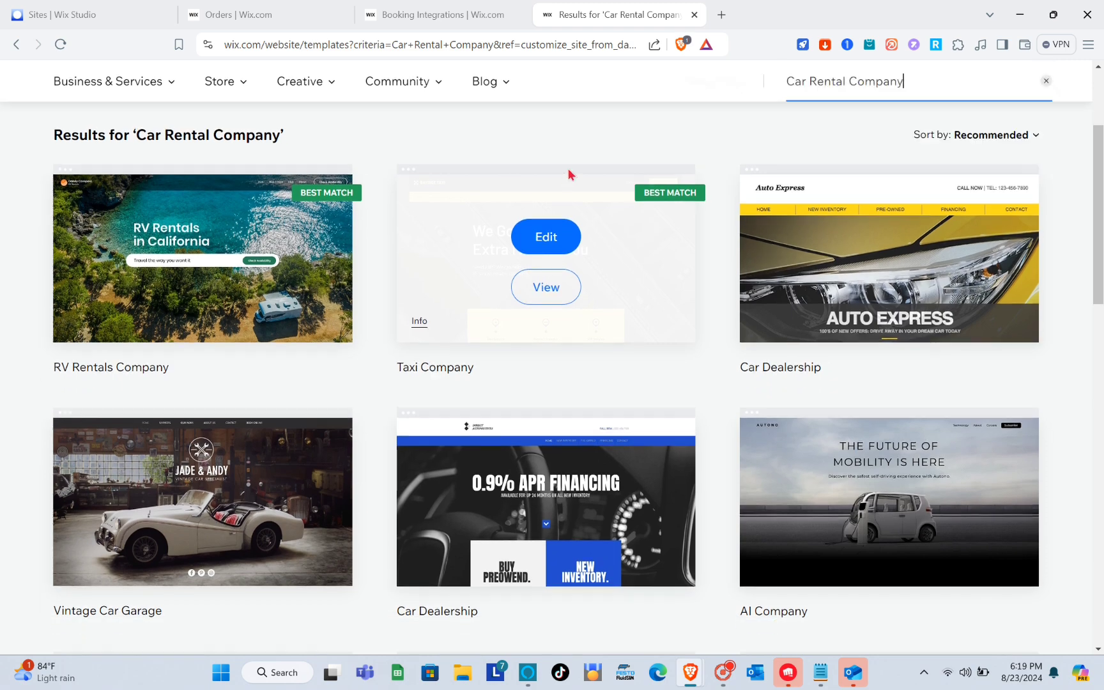
pyautogui.scroll(-4, 691, 402)
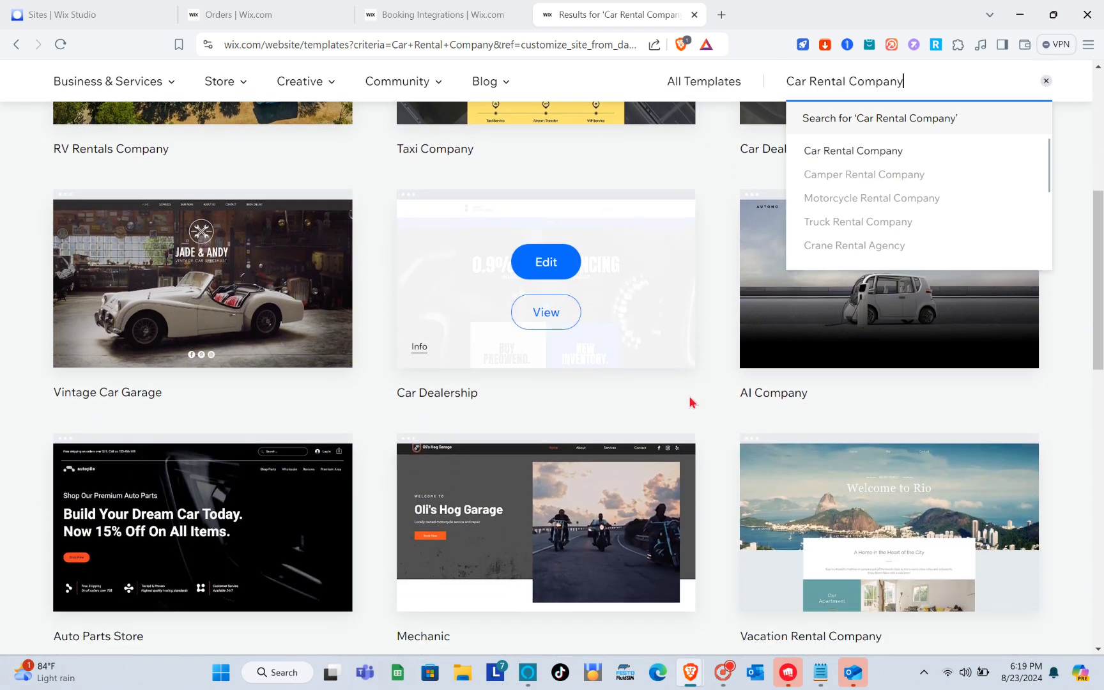
pyautogui.scroll(-6, 523, 525)
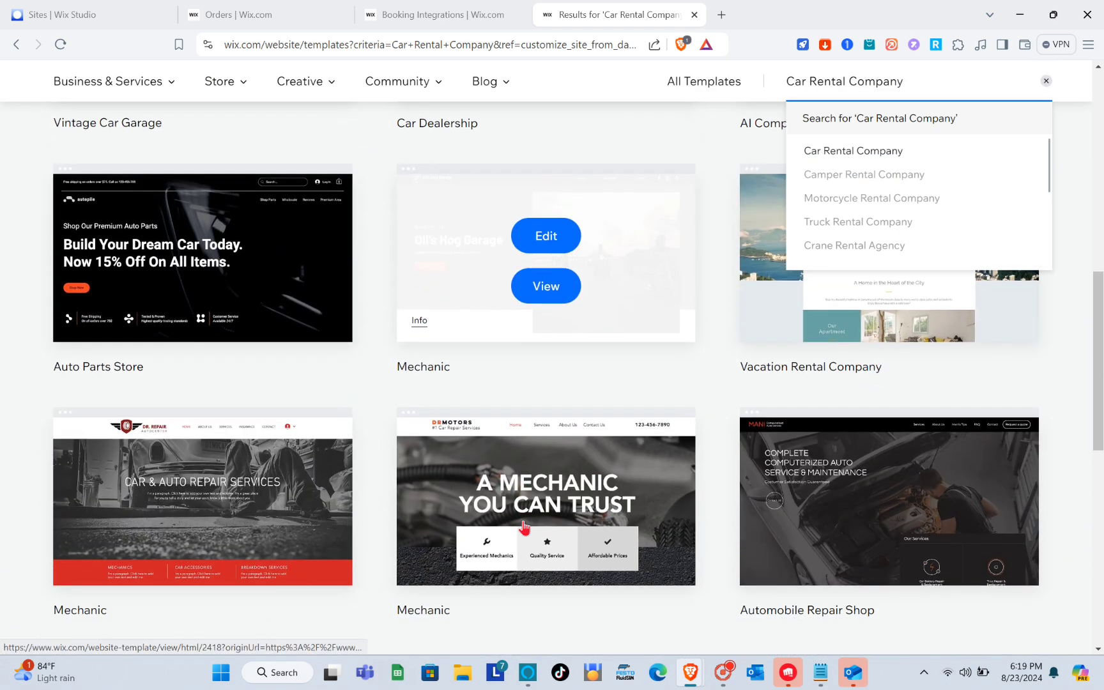
pyautogui.scroll(12, 524, 528)
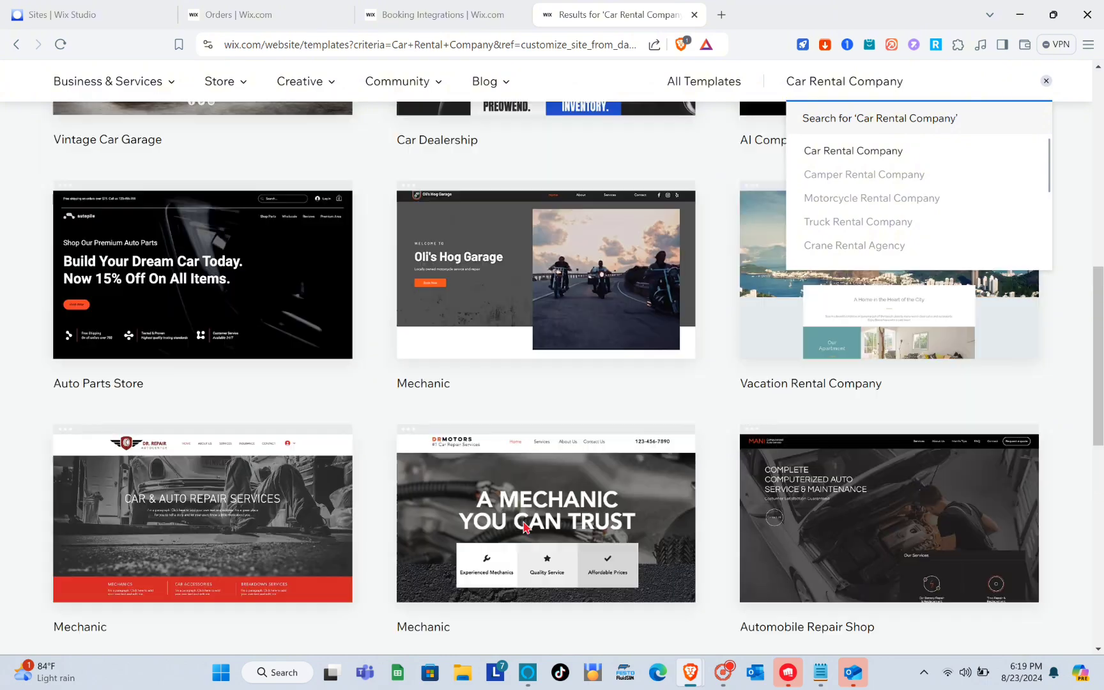
pyautogui.scroll(-10, 524, 528)
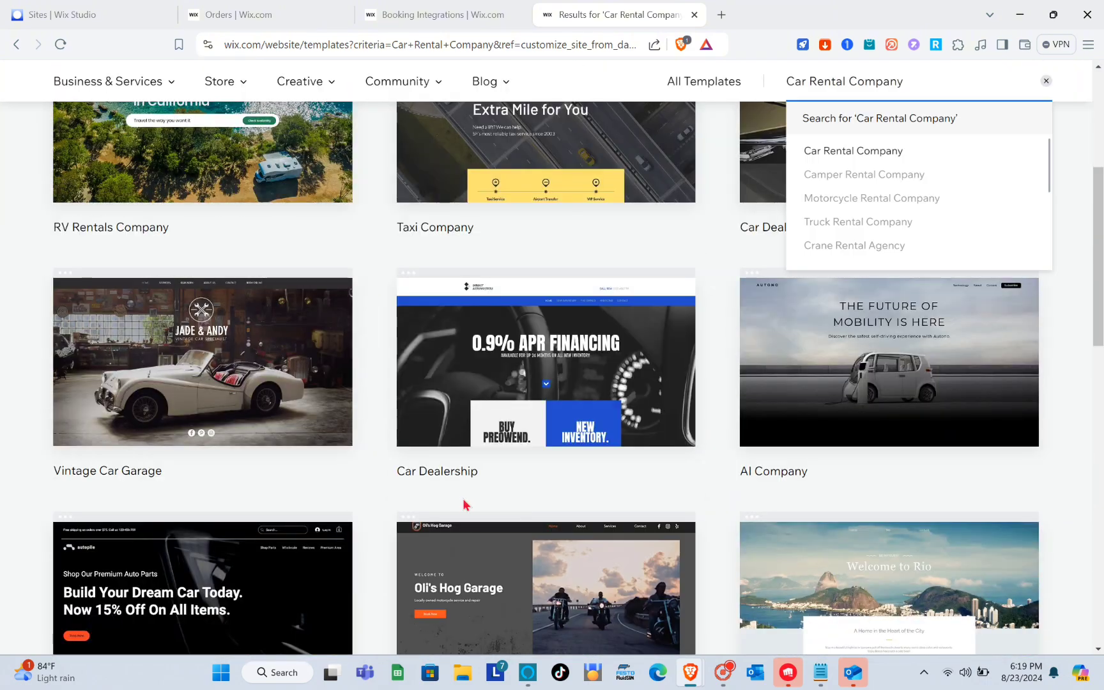
pyautogui.scroll(-5, 447, 383)
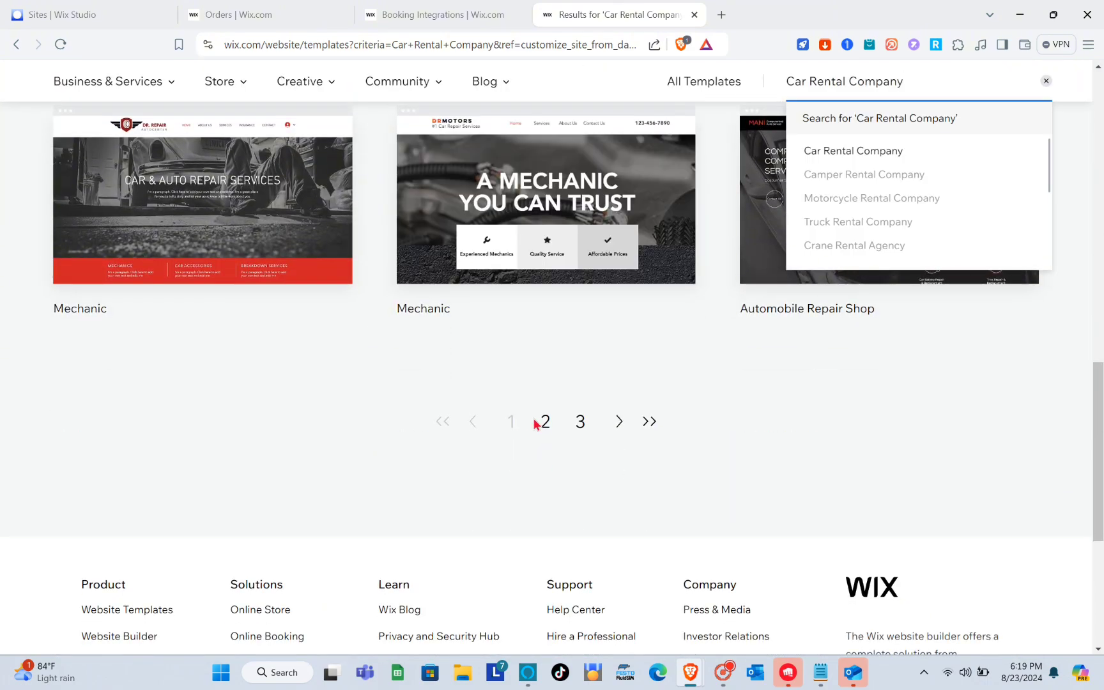
# - Browse the second page of Car Rental Company templates and return to the first page of results
pyautogui.click(544, 425)
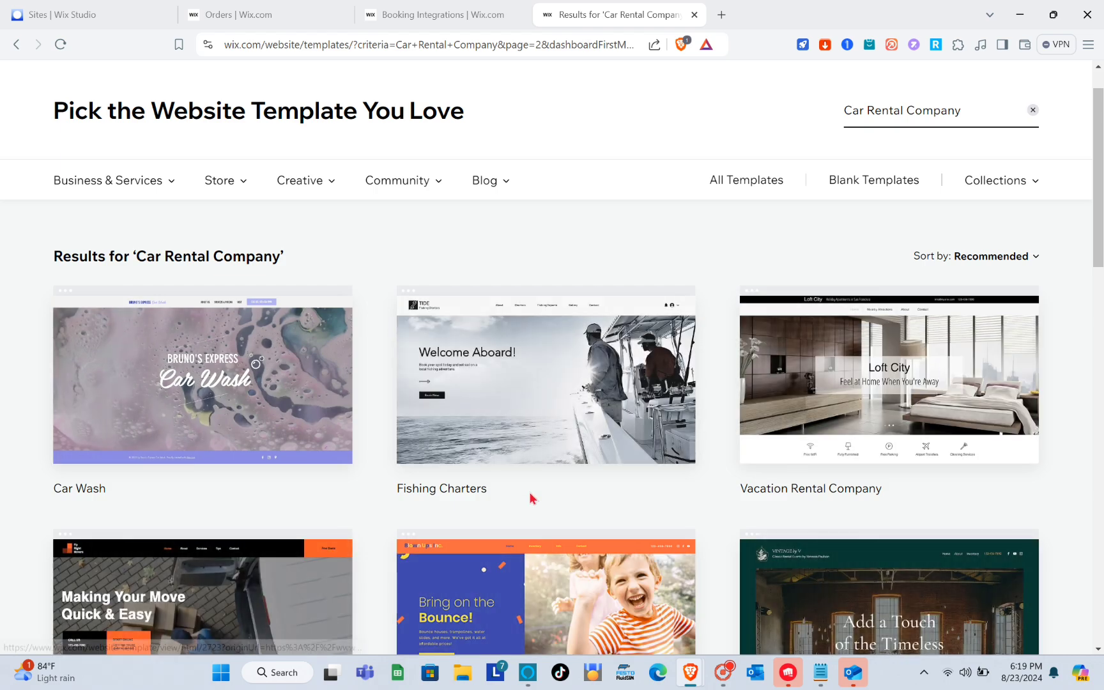
pyautogui.scroll(-3, 530, 498)
pyautogui.scroll(-7, 531, 498)
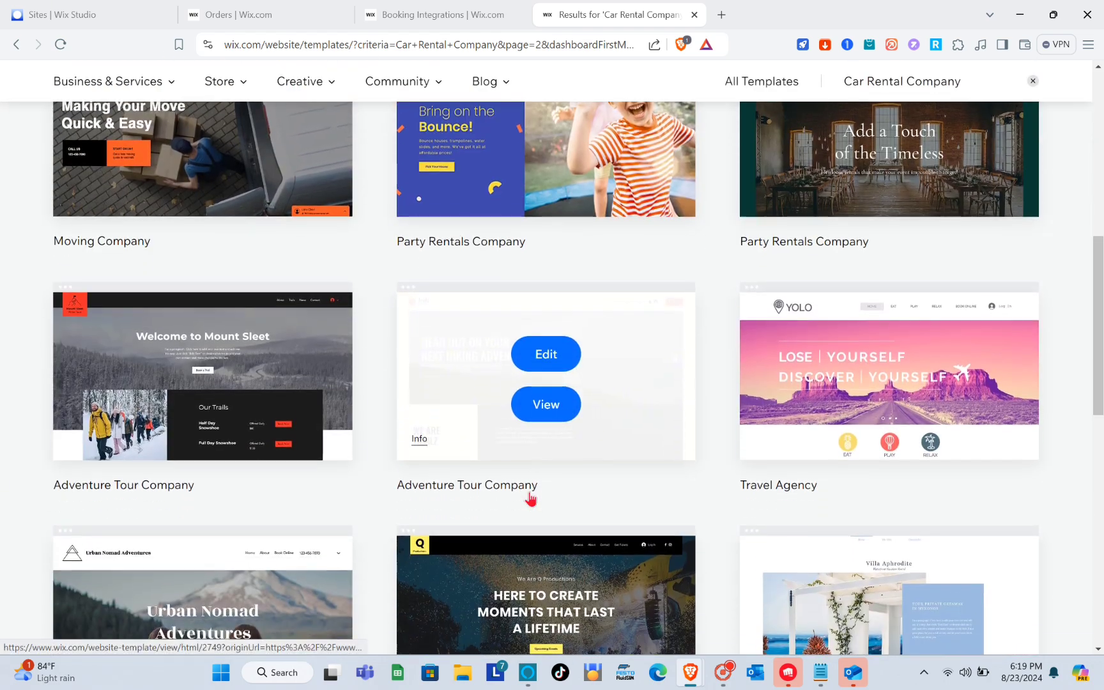
pyautogui.scroll(-4, 529, 498)
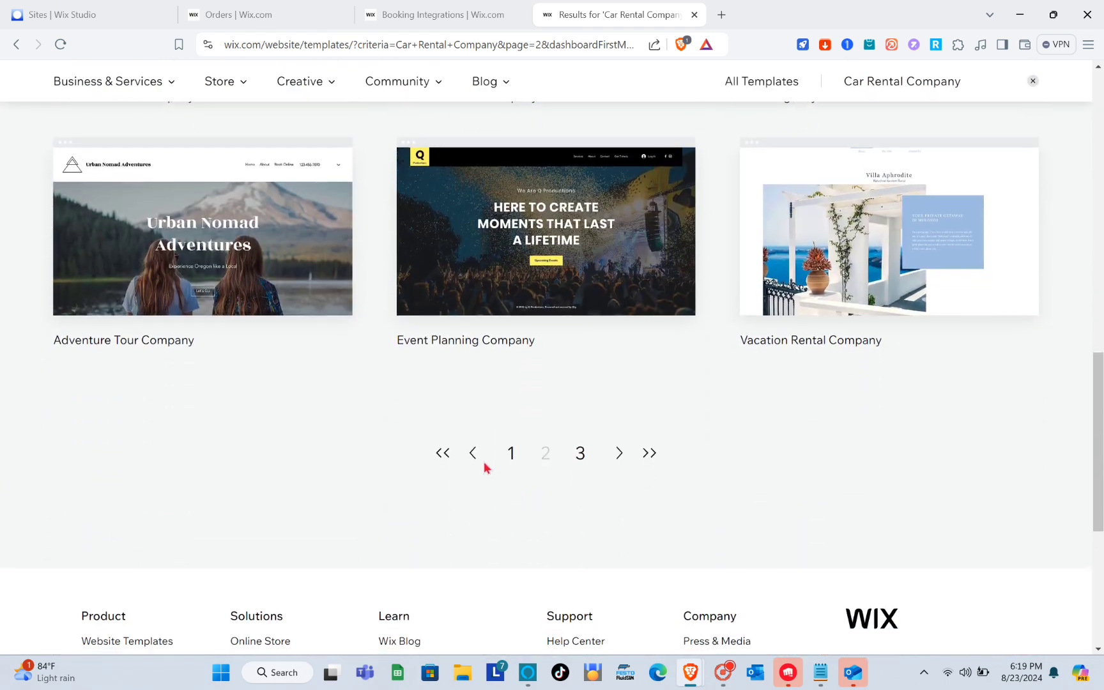
pyautogui.click(508, 467)
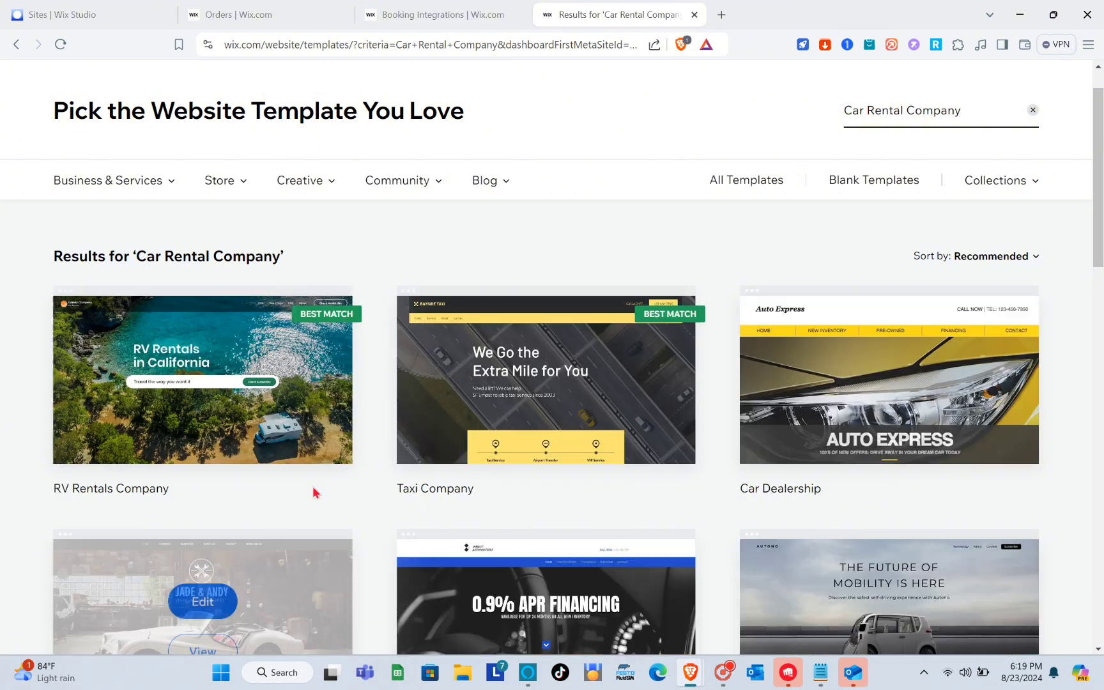
# - Open the Vintage Car Garage template for editing and dismiss the AI content enhancement dialog
pyautogui.scroll(-4, 324, 470)
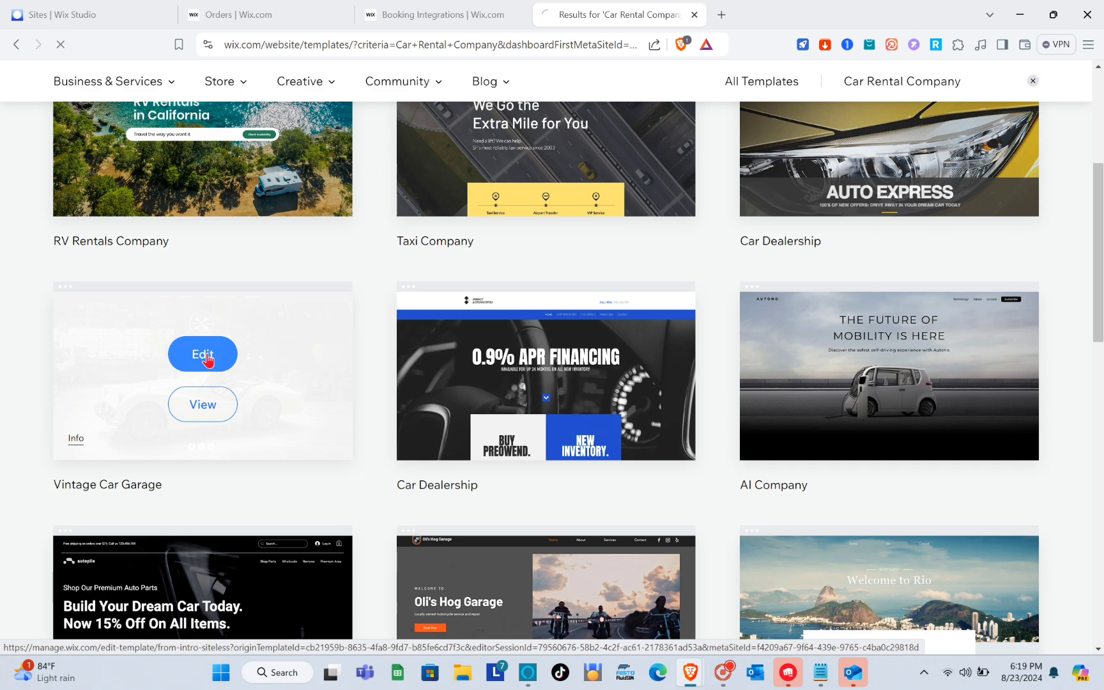
pyautogui.click(203, 356)
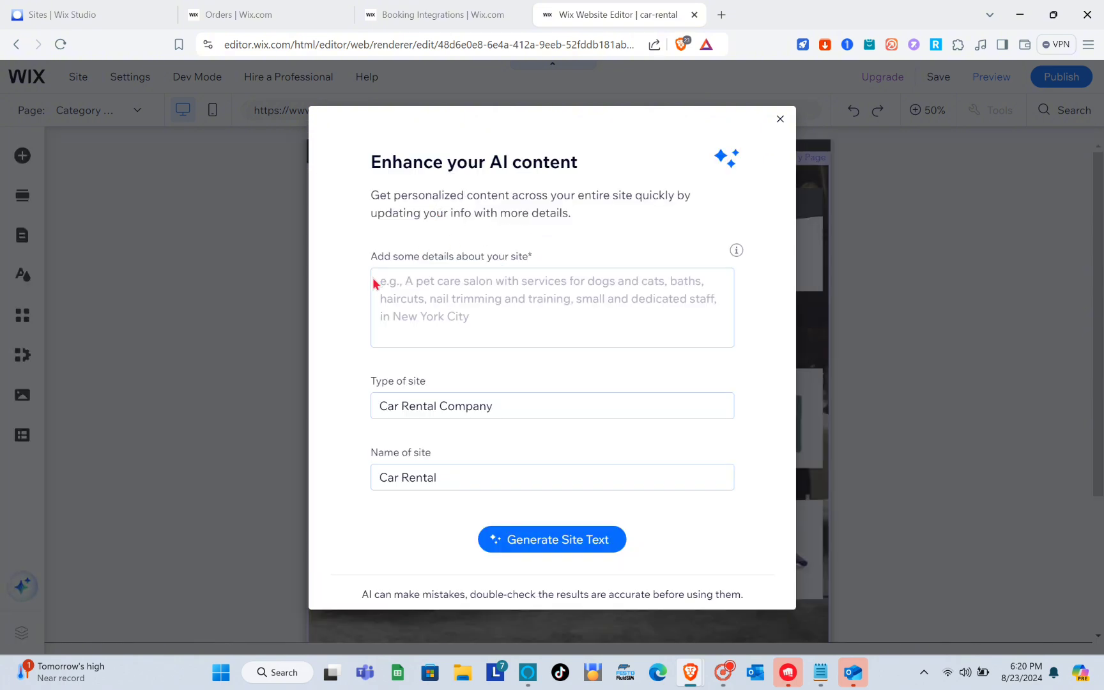
pyautogui.click(387, 297)
pyautogui.press('Escape')
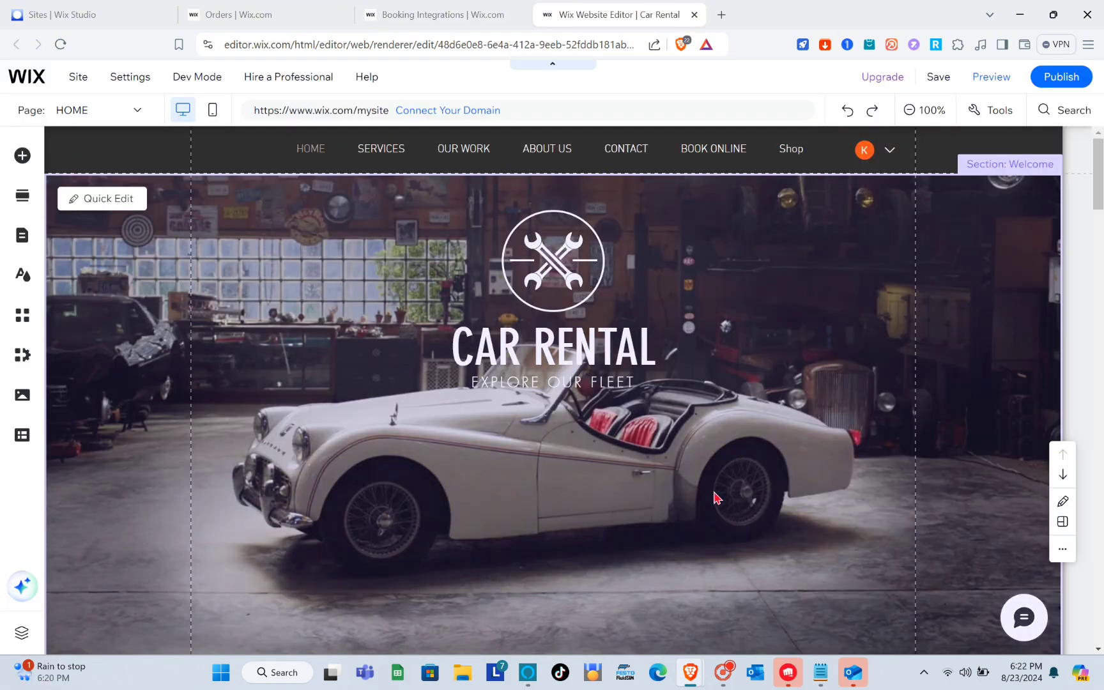
# - Open the image choices for the Welcome section's background and search the Wix media for "cars"
pyautogui.scroll(-15, 714, 497)
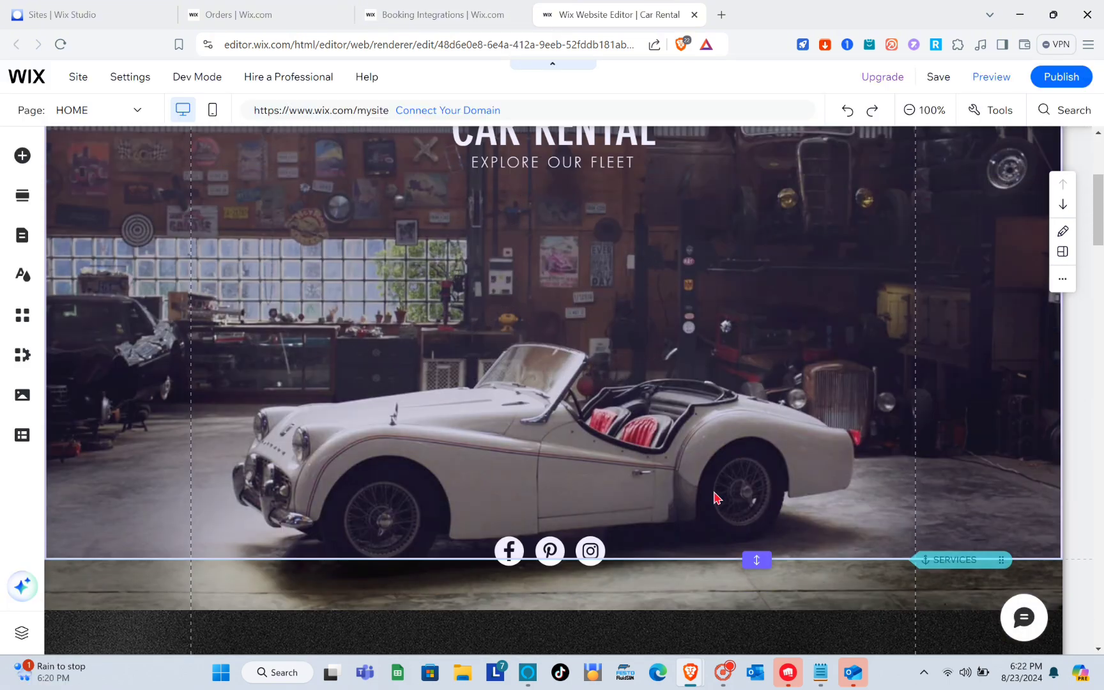
pyautogui.scroll(-15, 714, 497)
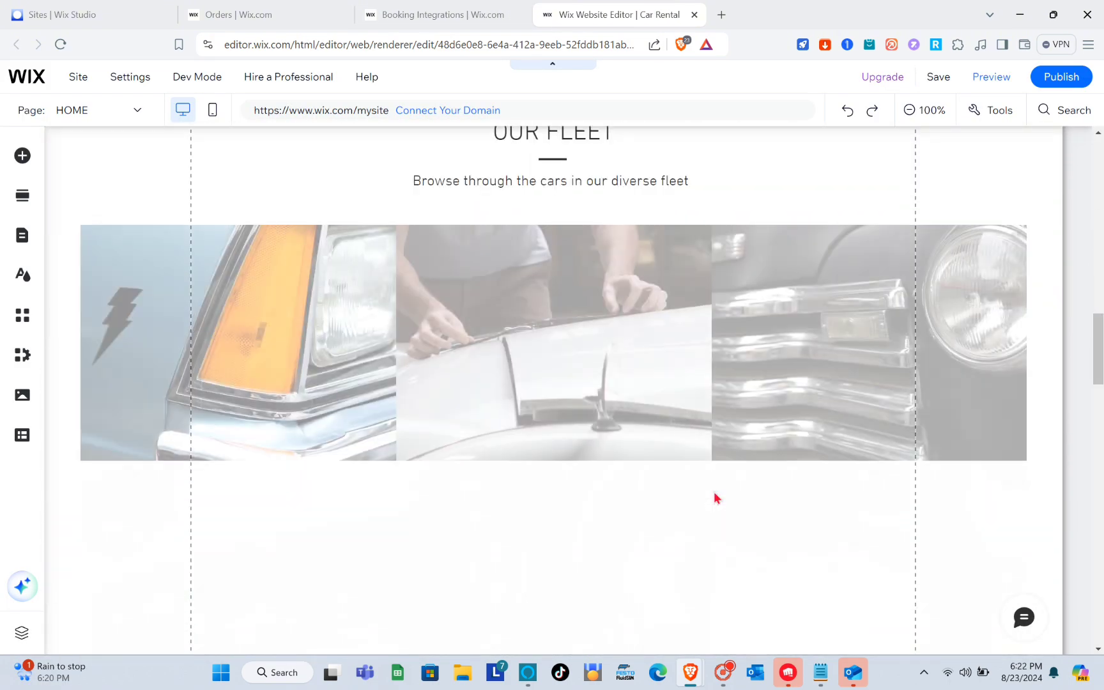
pyautogui.scroll(20, 715, 497)
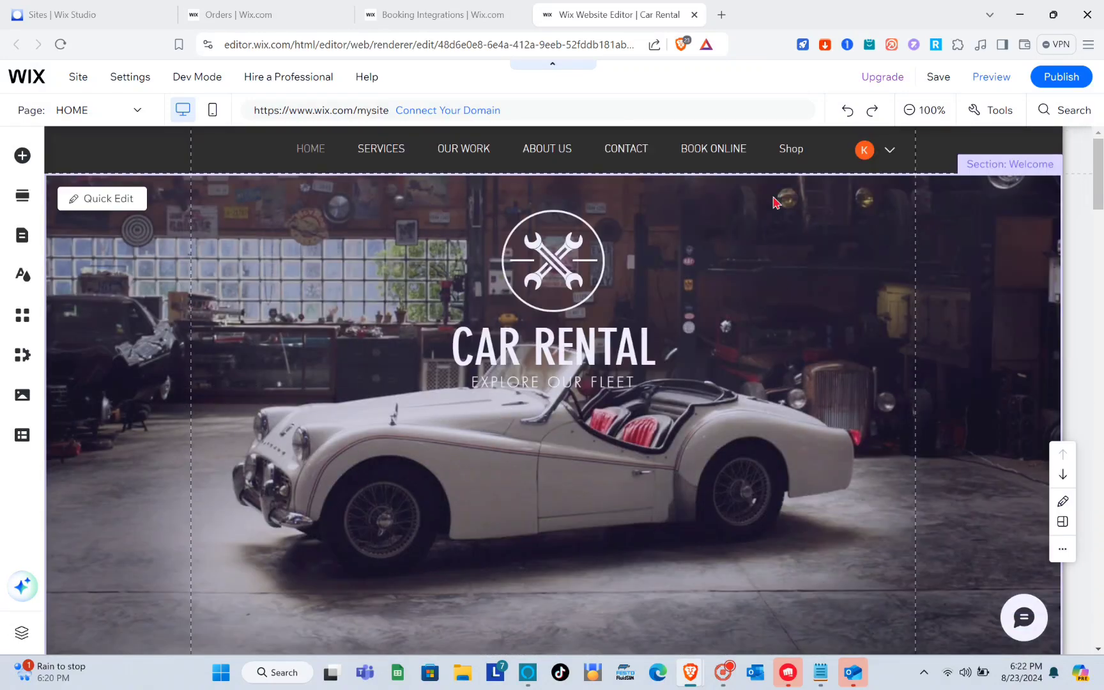
pyautogui.press('XF86MonBrightnessDown')
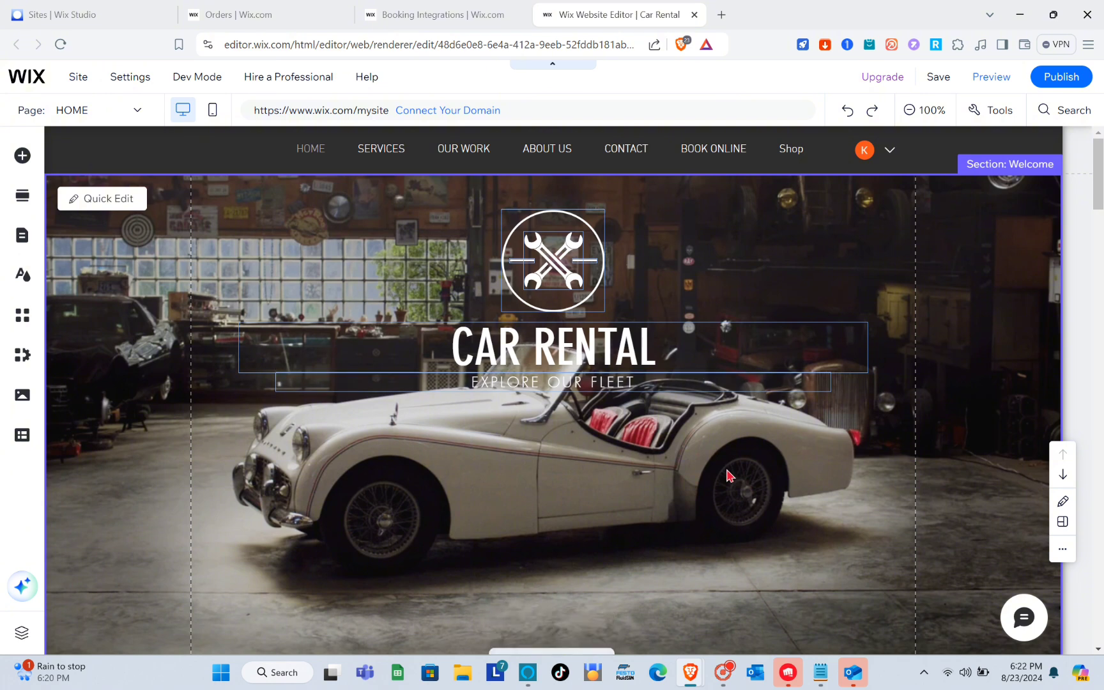
pyautogui.click(897, 313)
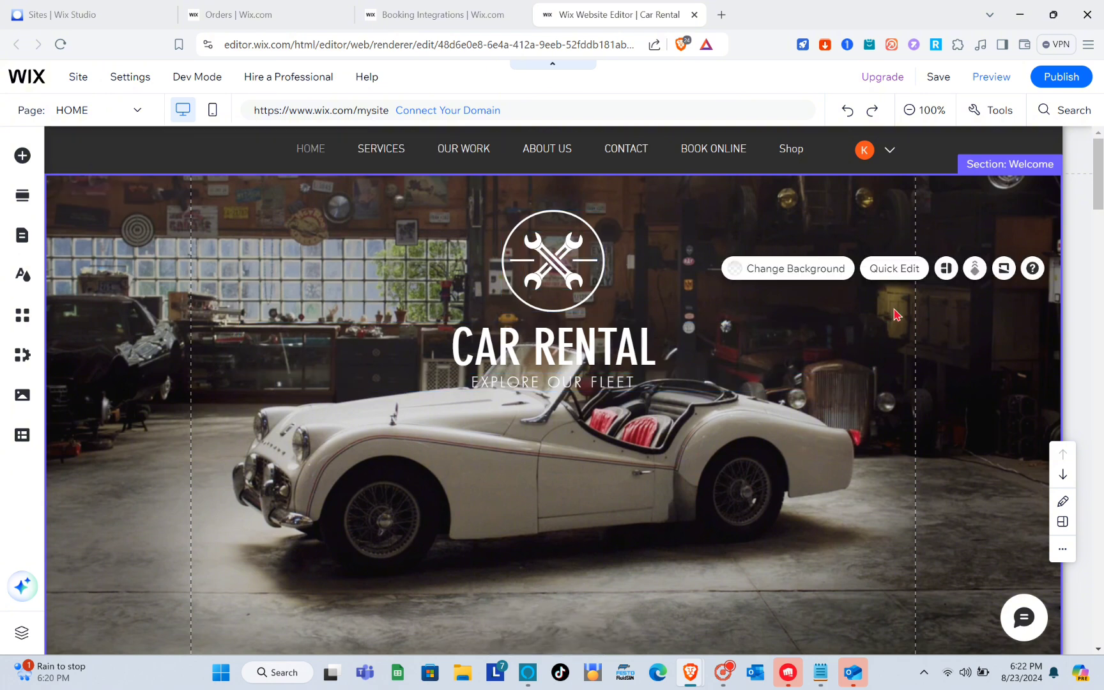
pyautogui.click(806, 272)
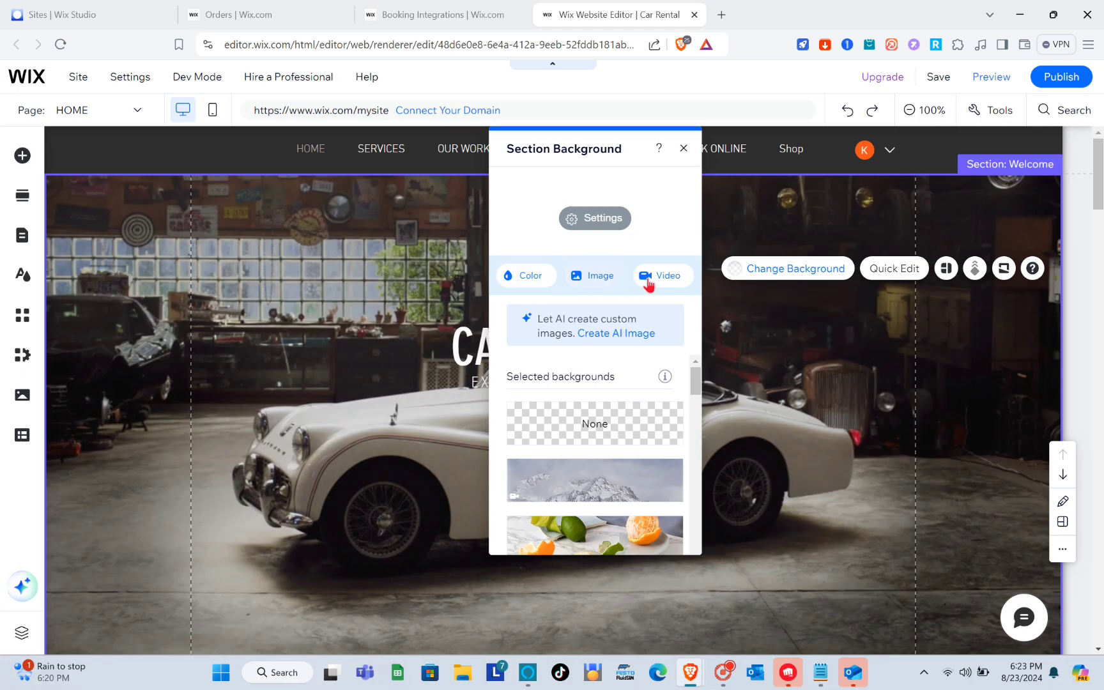
pyautogui.click(601, 279)
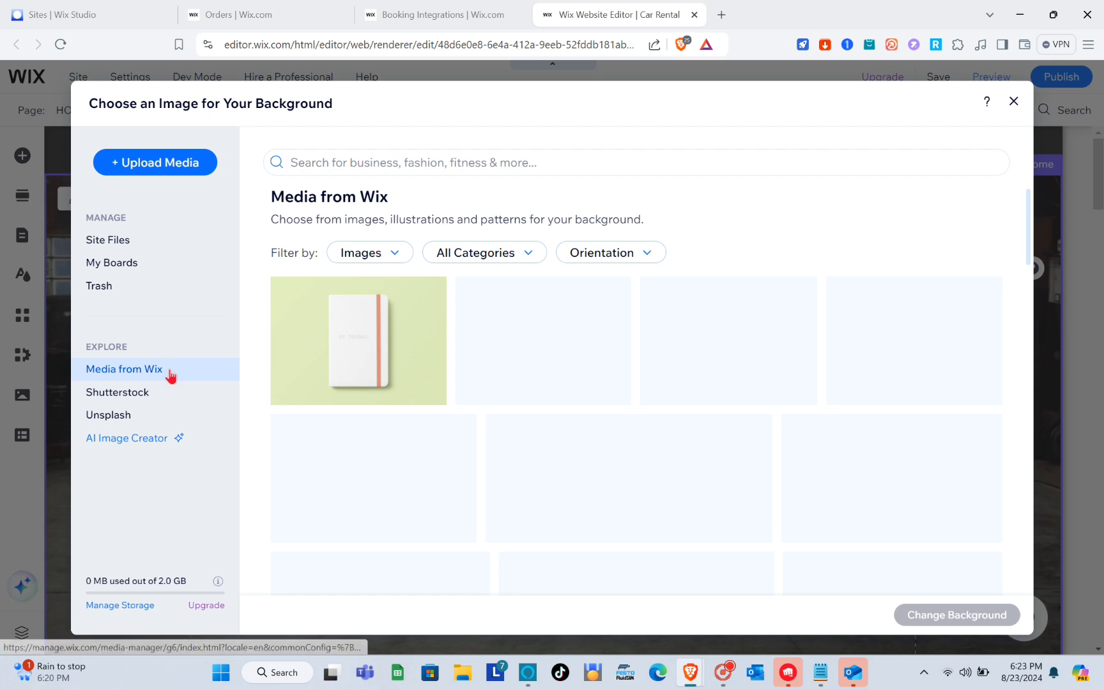
pyautogui.click(452, 167)
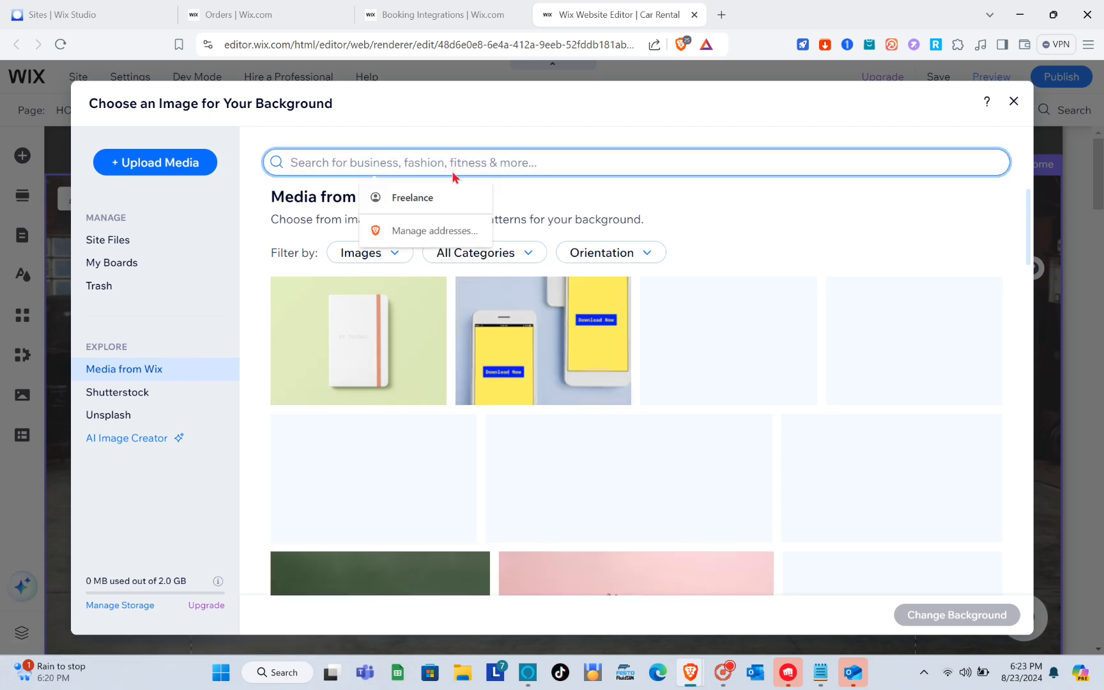
pyautogui.write('cars')
pyautogui.press('Return')
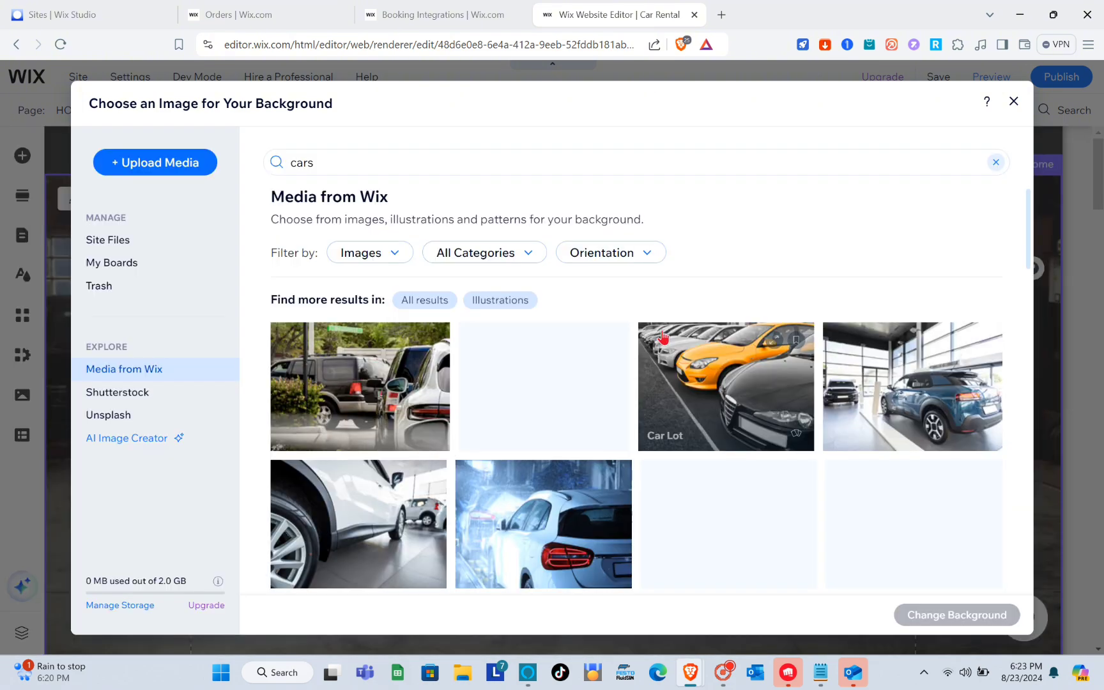
# - Set the Car Park image as the Welcome section's background and close the background settings
pyautogui.scroll(-3, 639, 335)
pyautogui.scroll(-1, 664, 338)
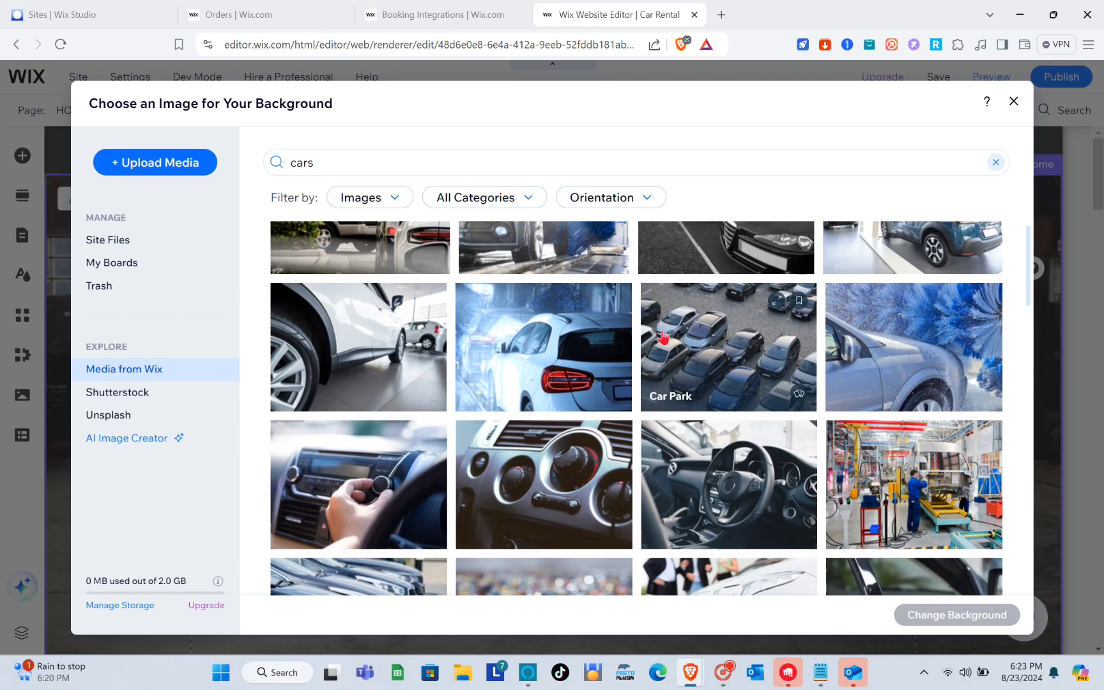
pyautogui.scroll(3, 664, 337)
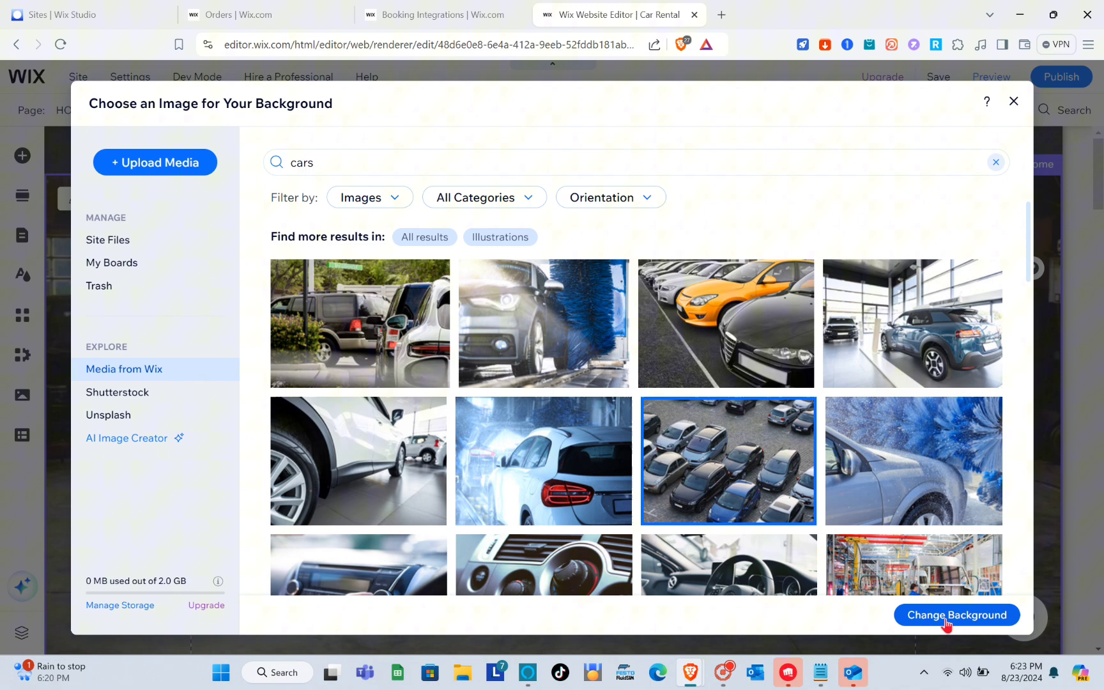
pyautogui.click(948, 621)
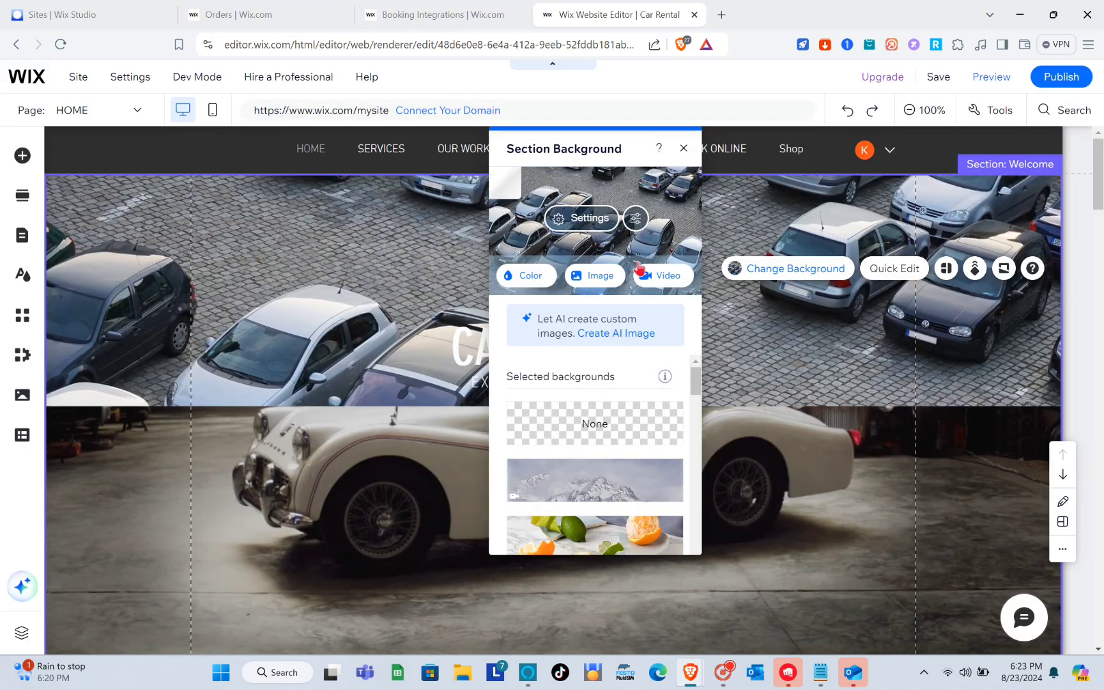
pyautogui.click(684, 148)
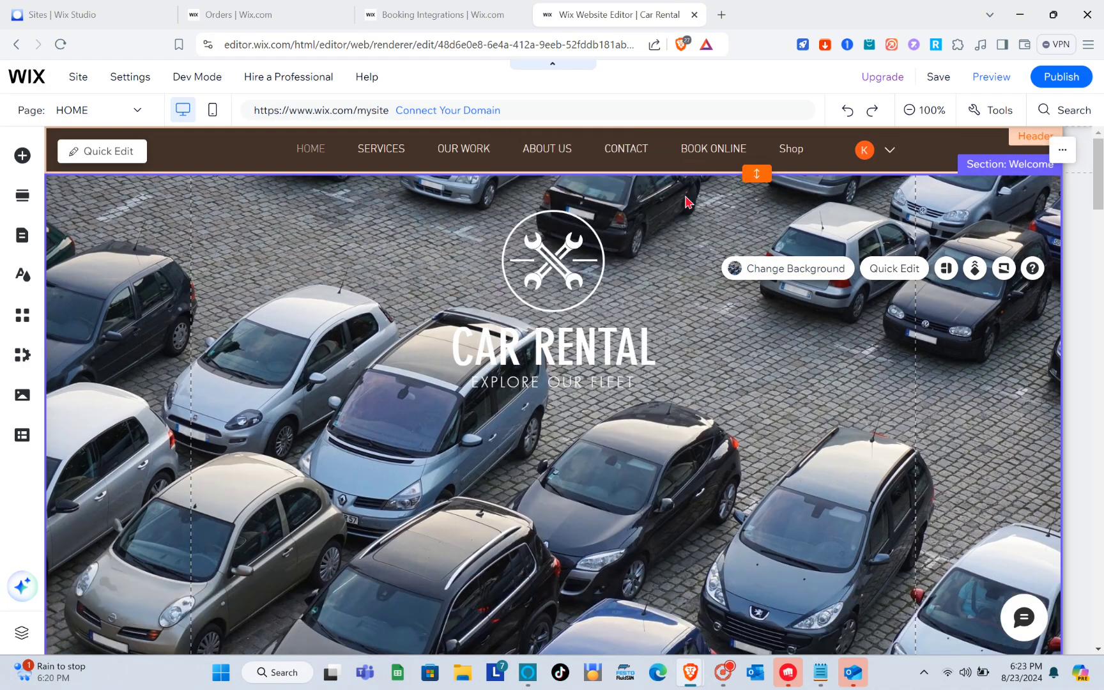
# - Check the editing options for the CAR RENTAL title, the tagline beneath it and the wrench vector art
pyautogui.scroll(-5, 659, 473)
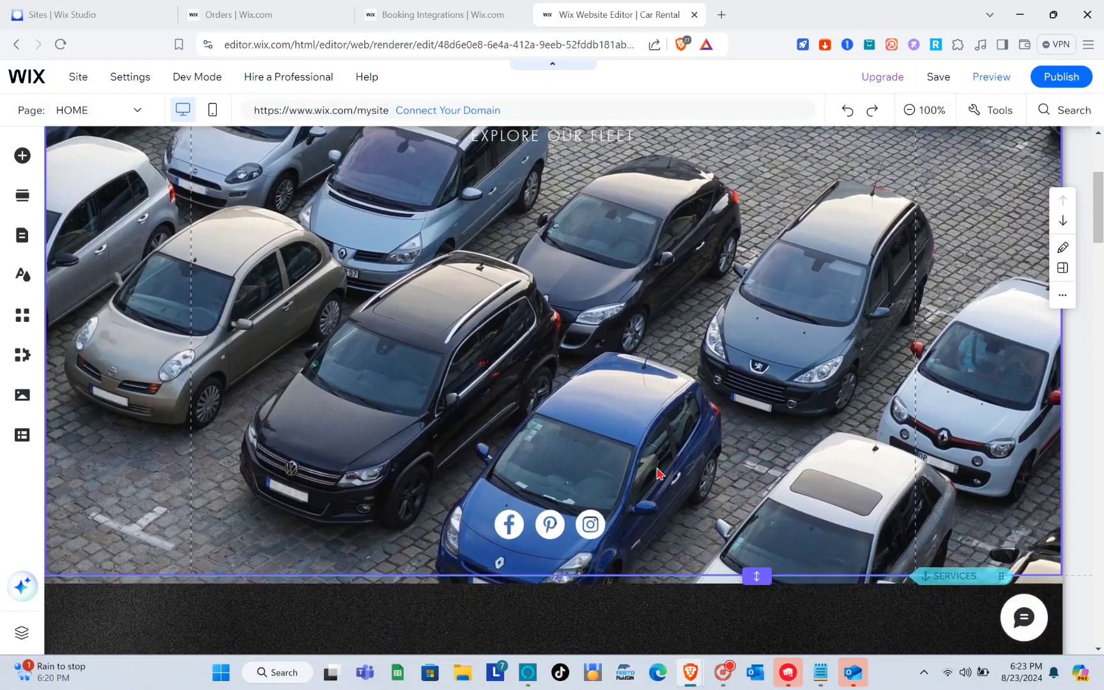
pyautogui.scroll(5, 658, 473)
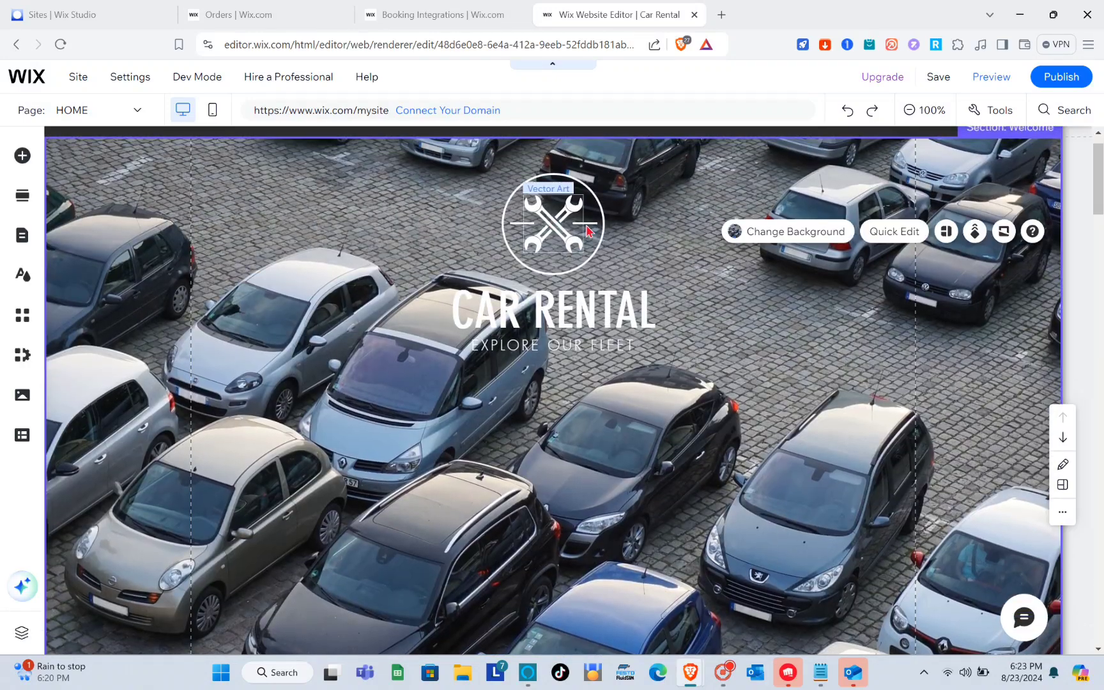
pyautogui.click(591, 312)
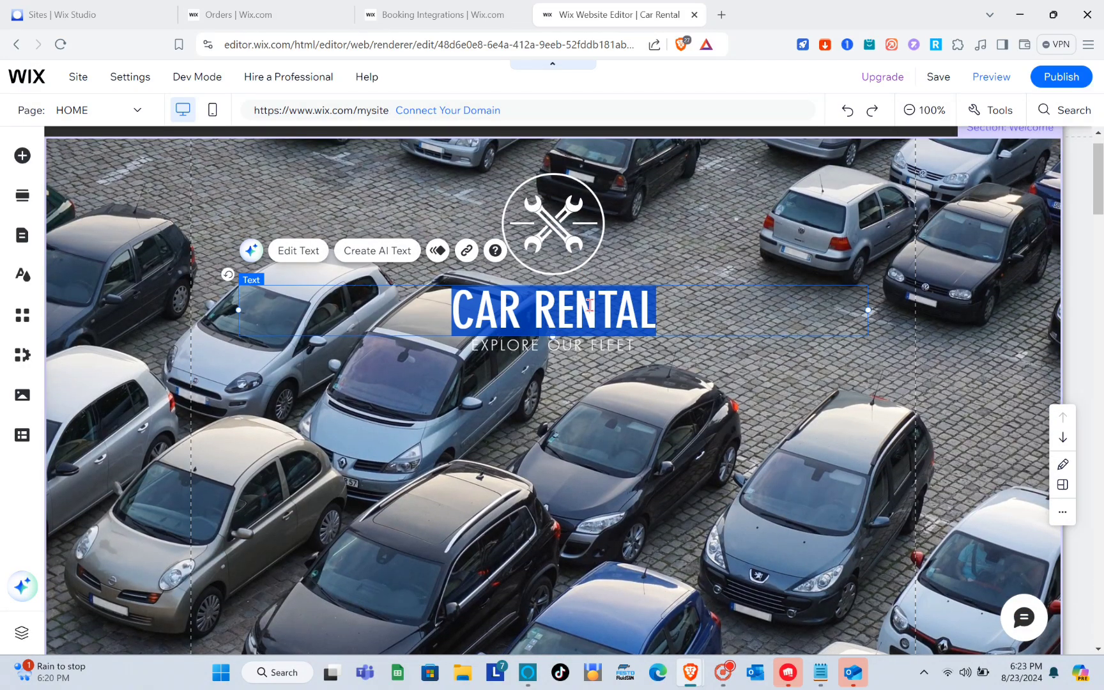
pyautogui.click(591, 308)
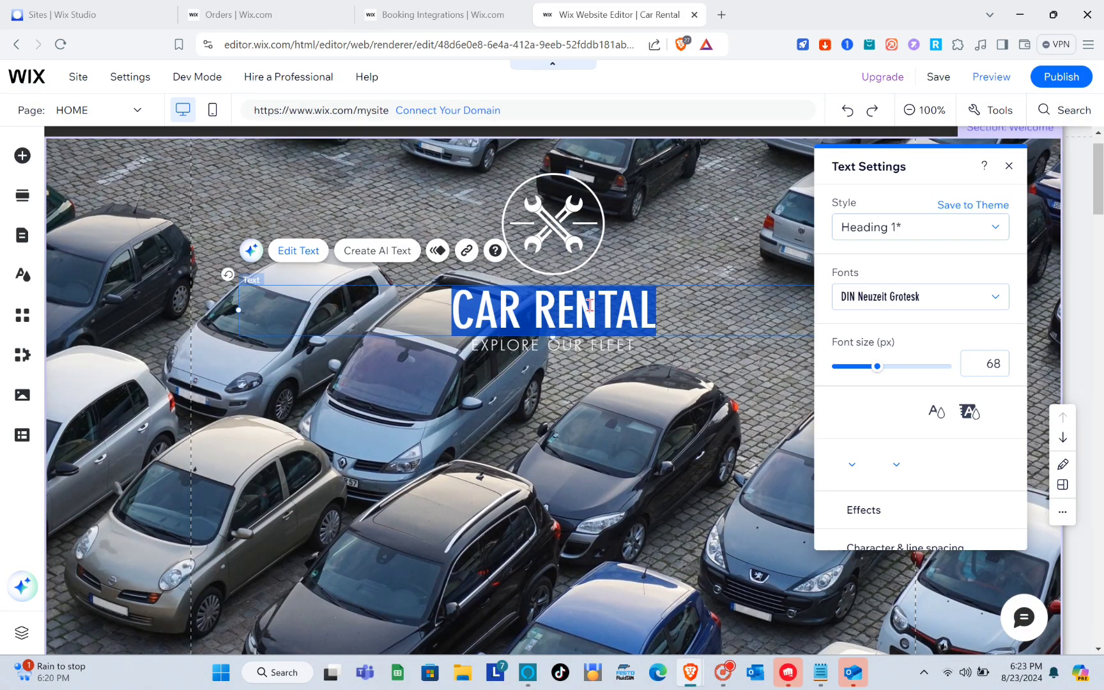
pyautogui.doubleClick(591, 350)
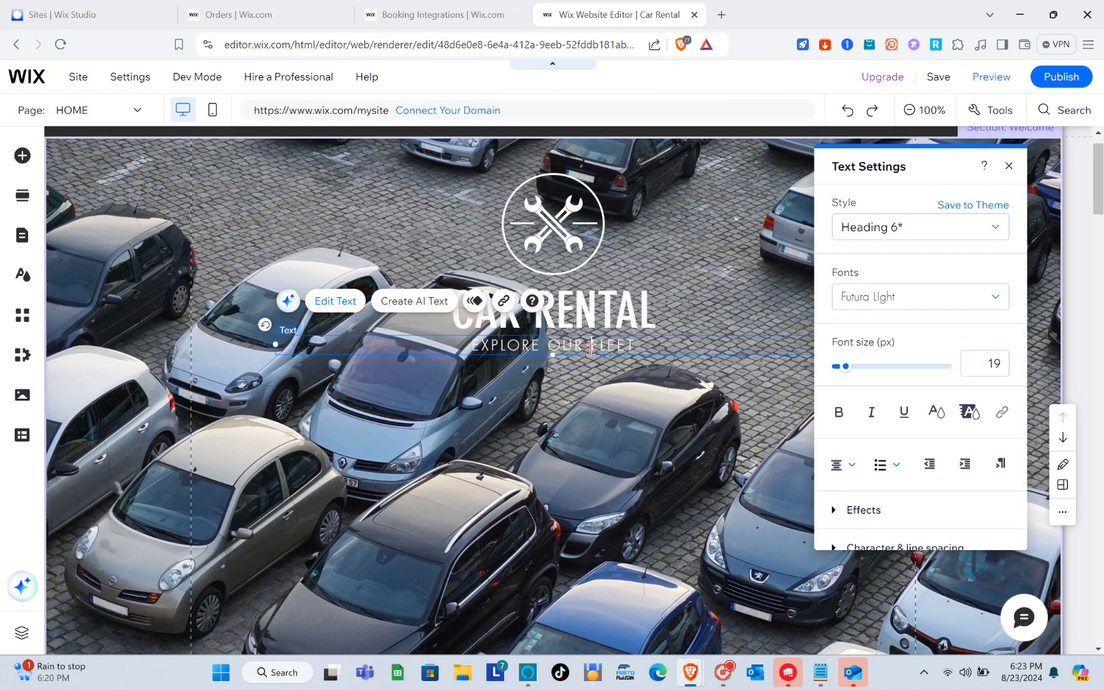
pyautogui.click(558, 213)
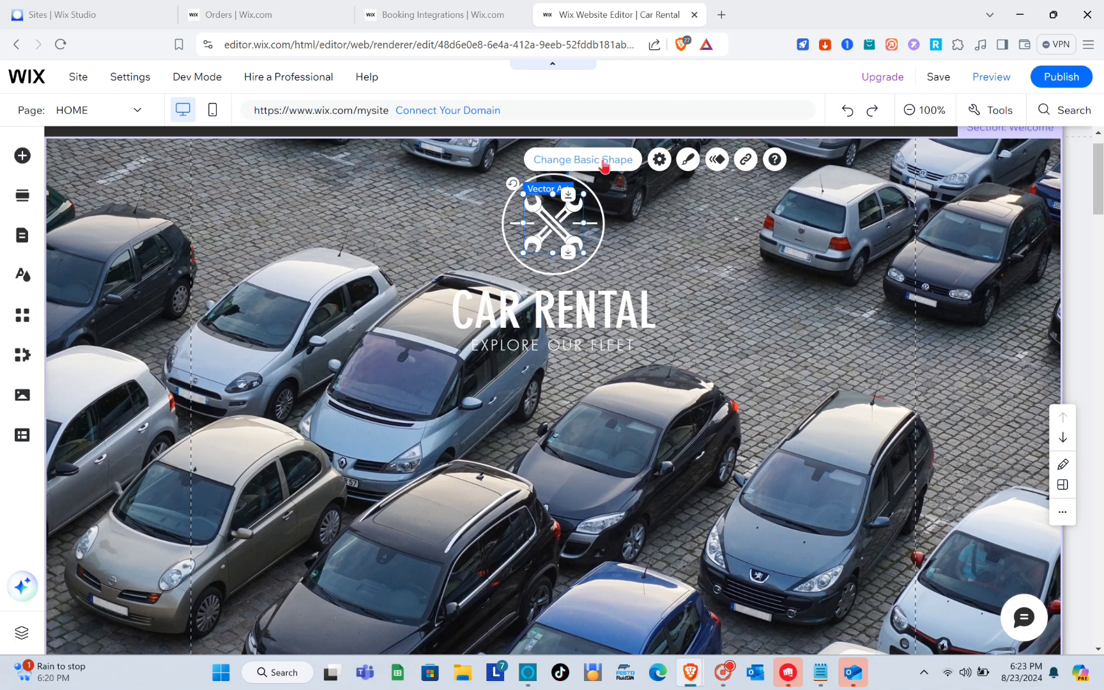
pyautogui.click(679, 247)
# - Delete the "EXPLORE OUR FLEET" tagline under the CAR RENTAL title
pyautogui.scroll(-2, 639, 268)
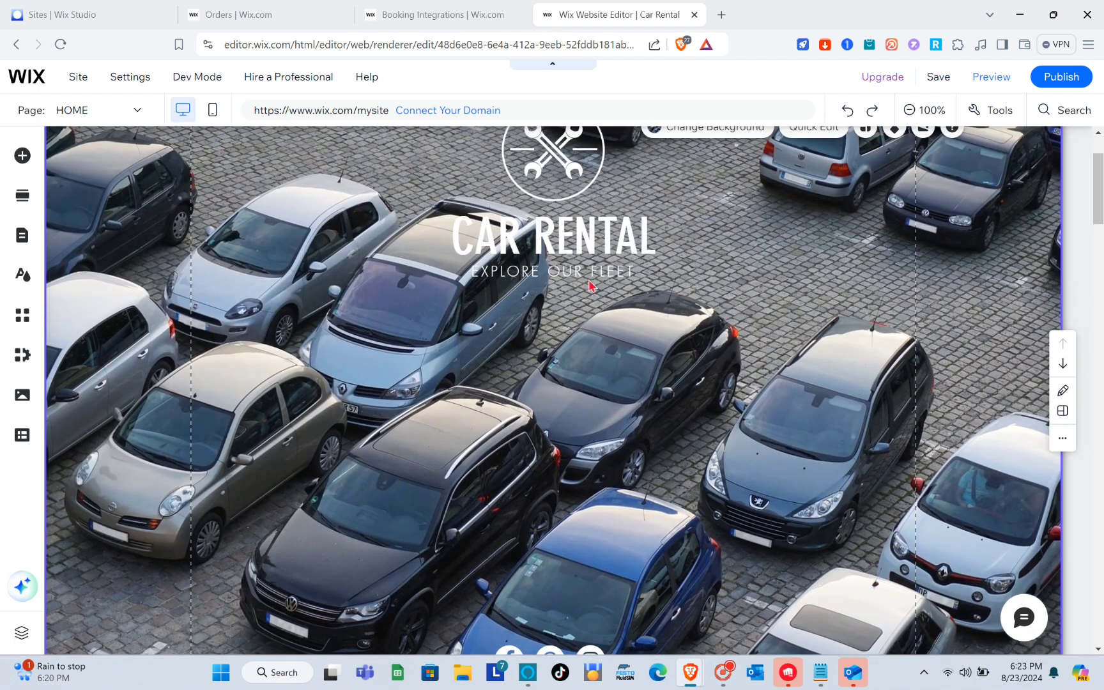
pyautogui.click(593, 273)
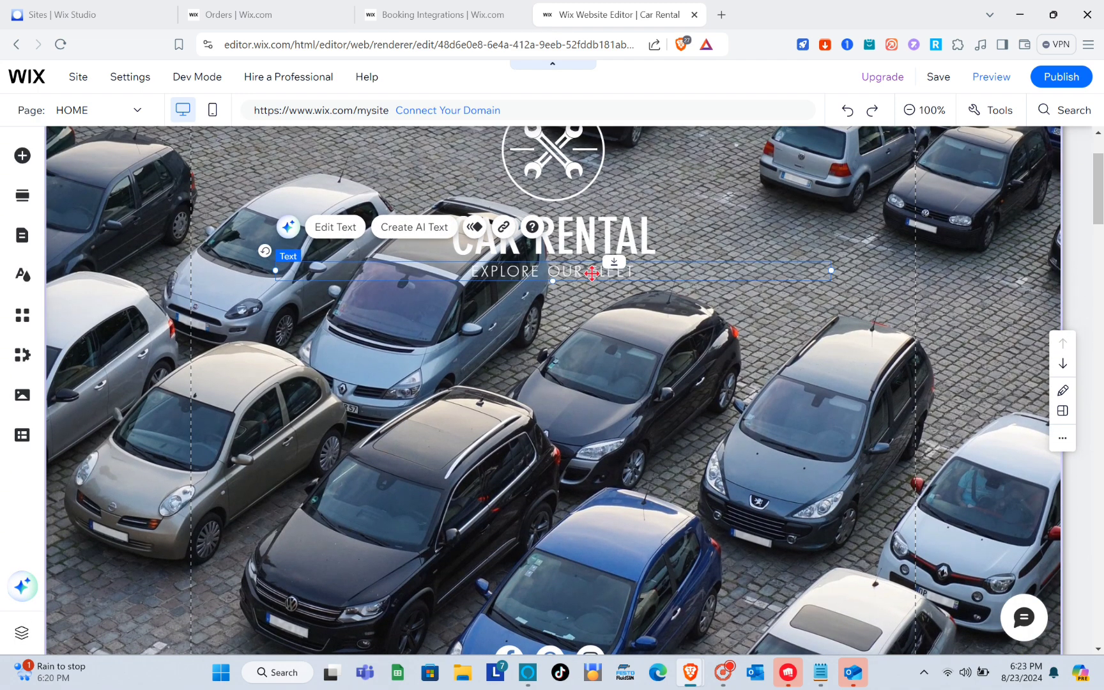
pyautogui.rightClick(592, 273)
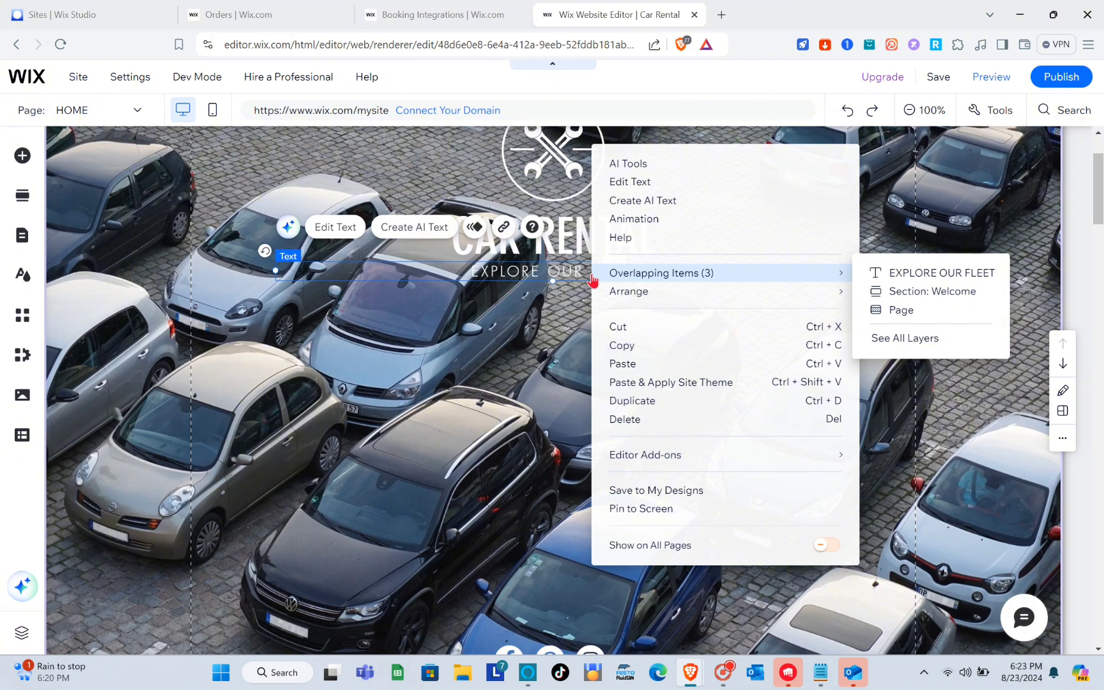
pyautogui.click(659, 424)
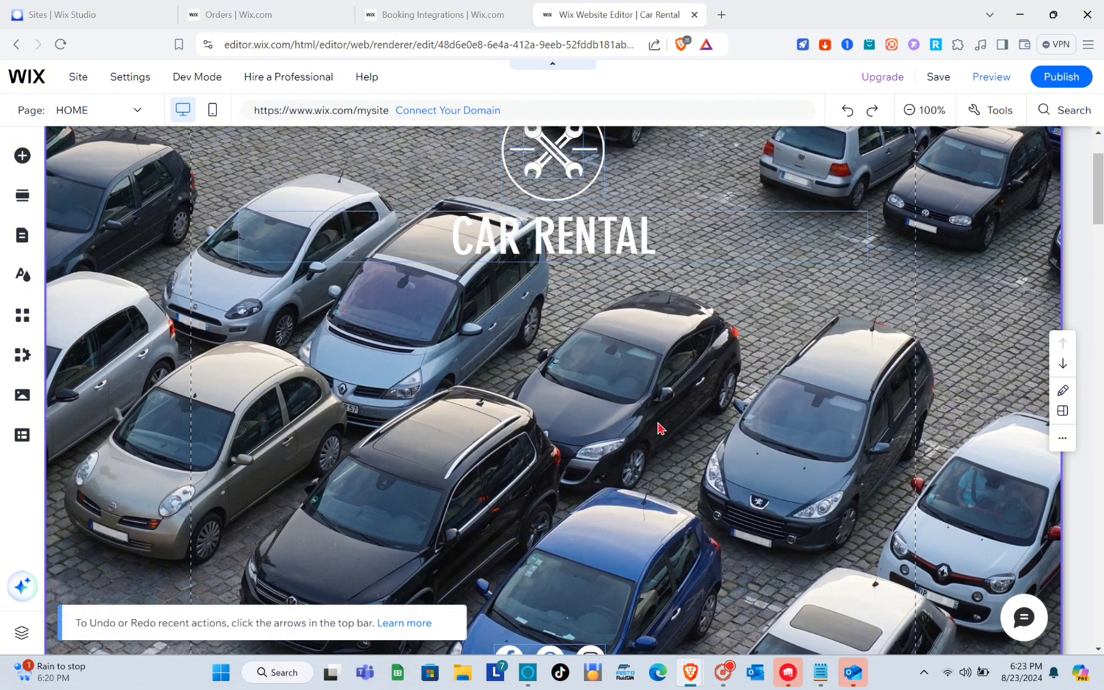
# - Look through the home page's services section and the fleet photo gallery below it
pyautogui.scroll(-5, 565, 412)
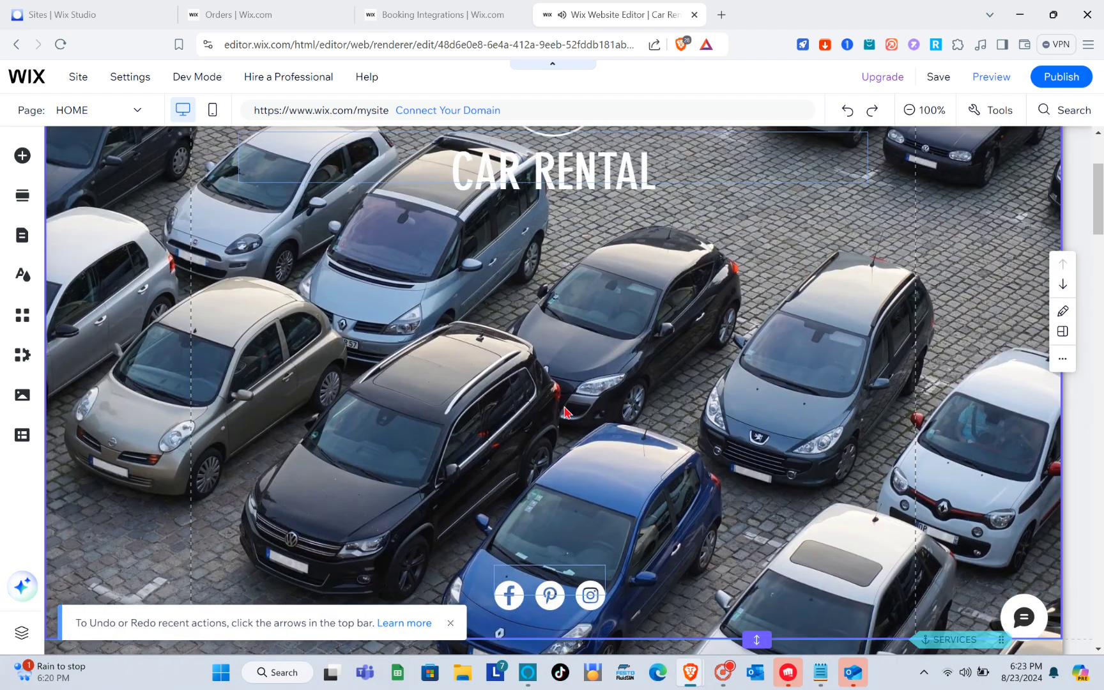
pyautogui.scroll(-5, 565, 413)
pyautogui.scroll(4, 565, 412)
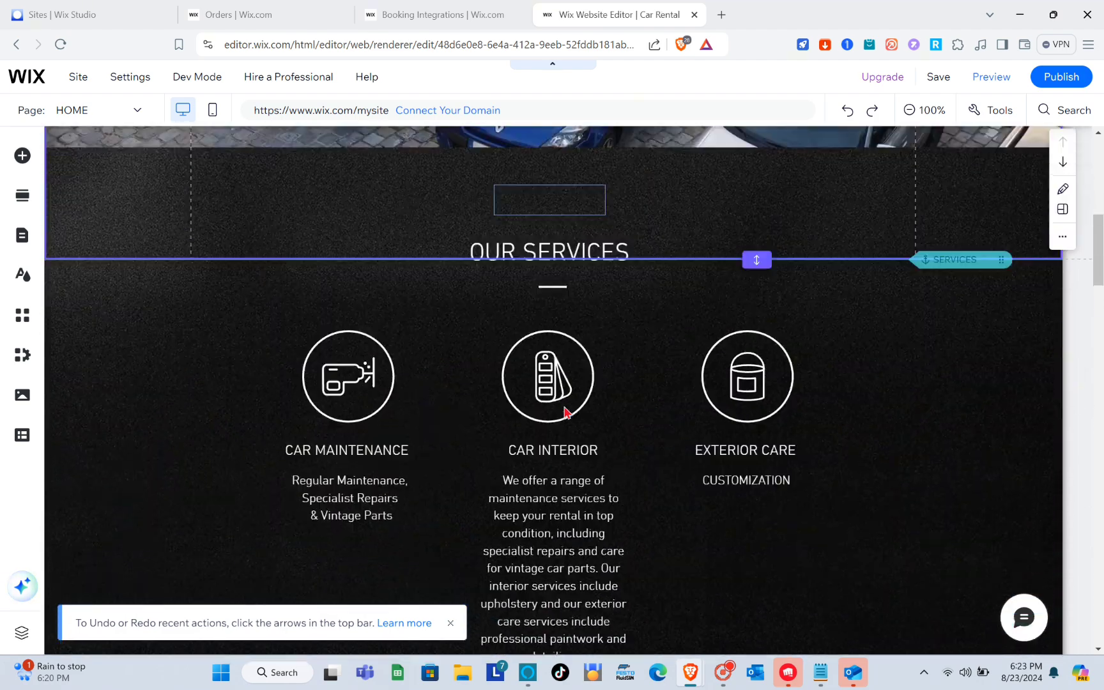
pyautogui.scroll(-15, 565, 413)
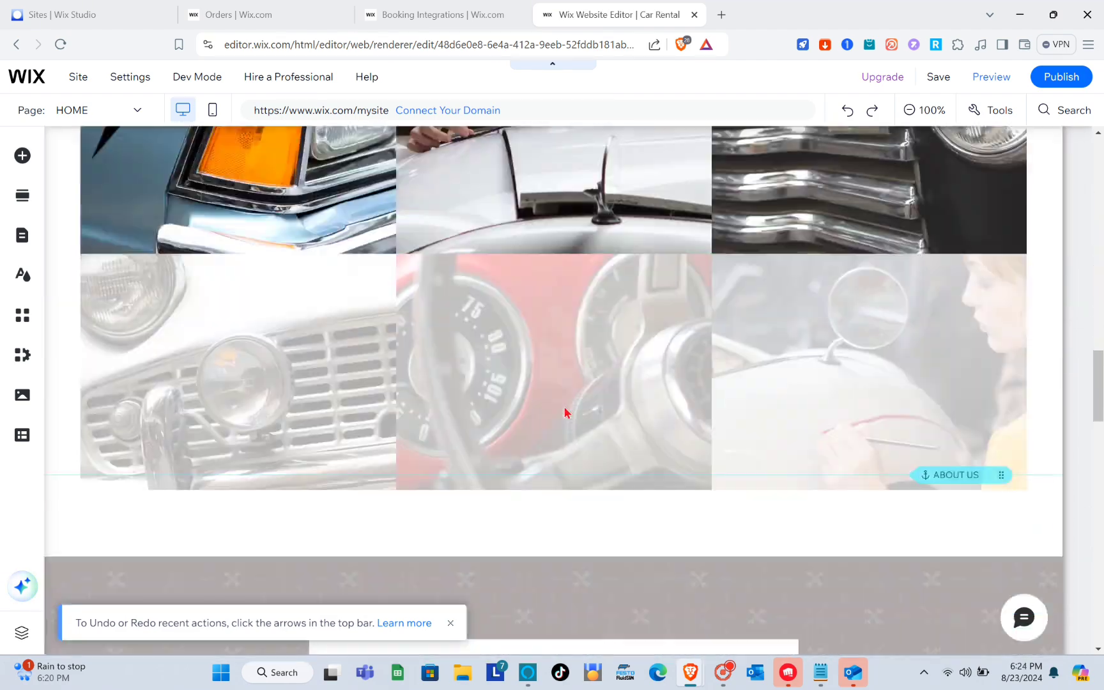
pyautogui.scroll(7, 565, 412)
pyautogui.scroll(6, 565, 412)
pyautogui.scroll(-1, 565, 412)
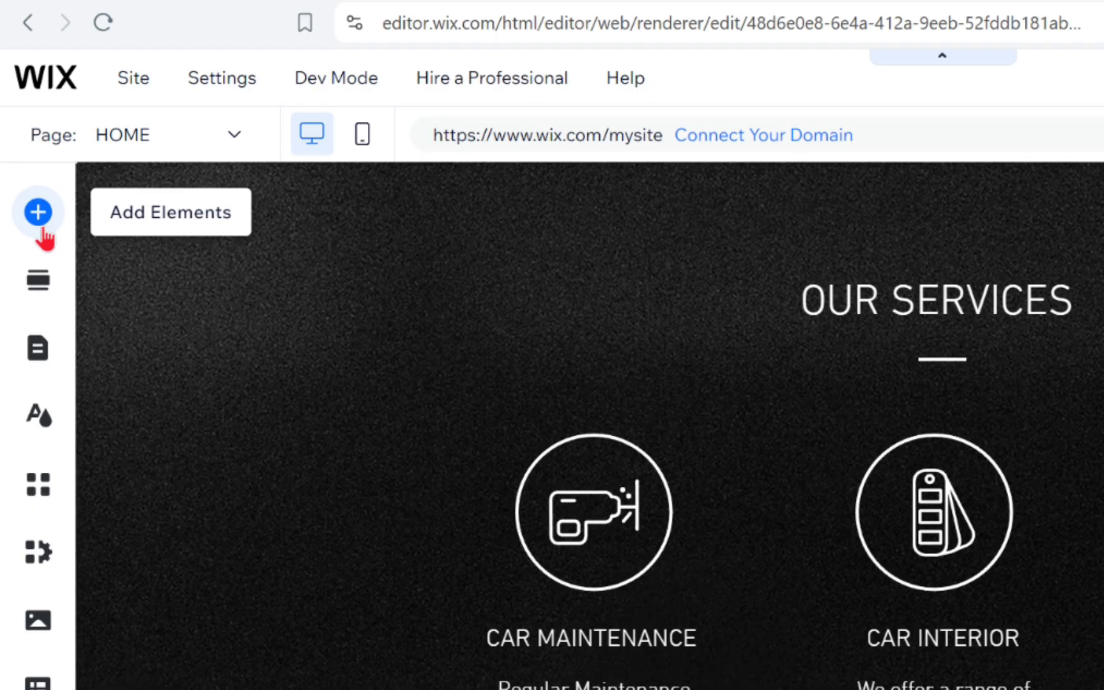
# - Look through the addable gallery and contact form elements and the Welcome section designs, and open the site's pages and menu
pyautogui.click(40, 228)
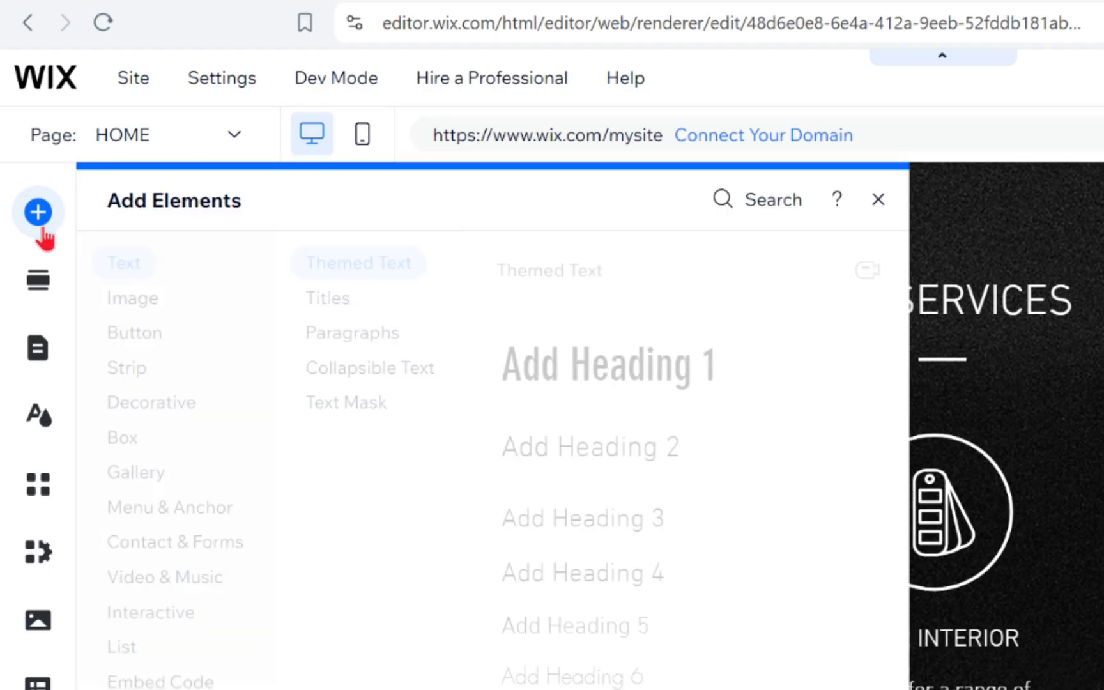
pyautogui.click(161, 476)
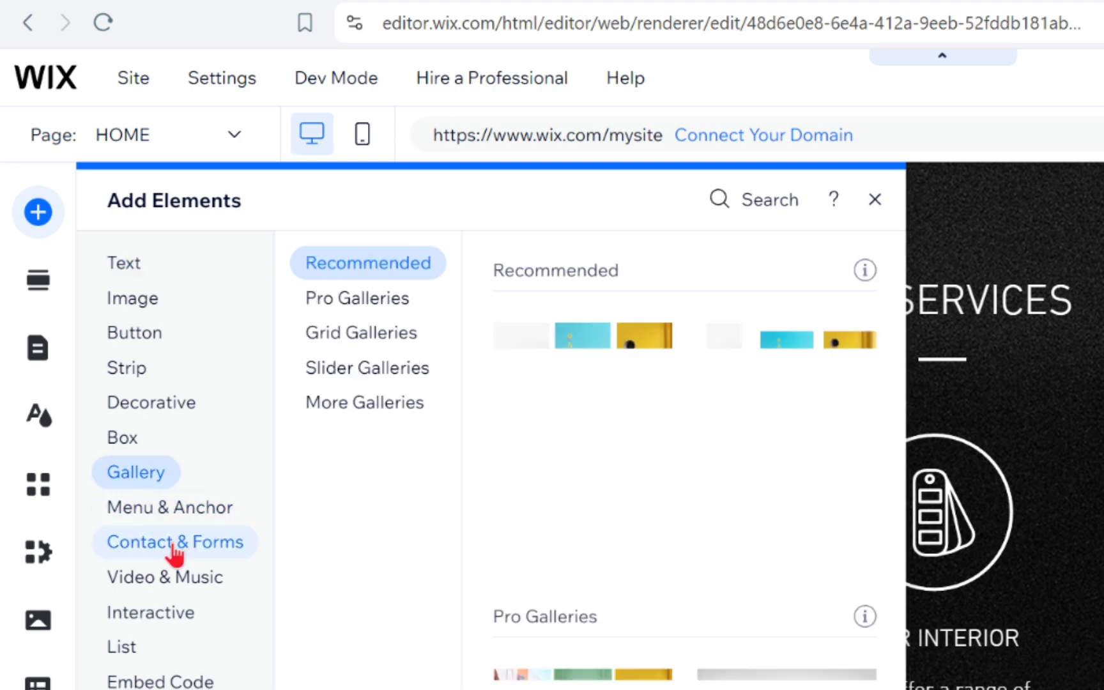
pyautogui.click(175, 550)
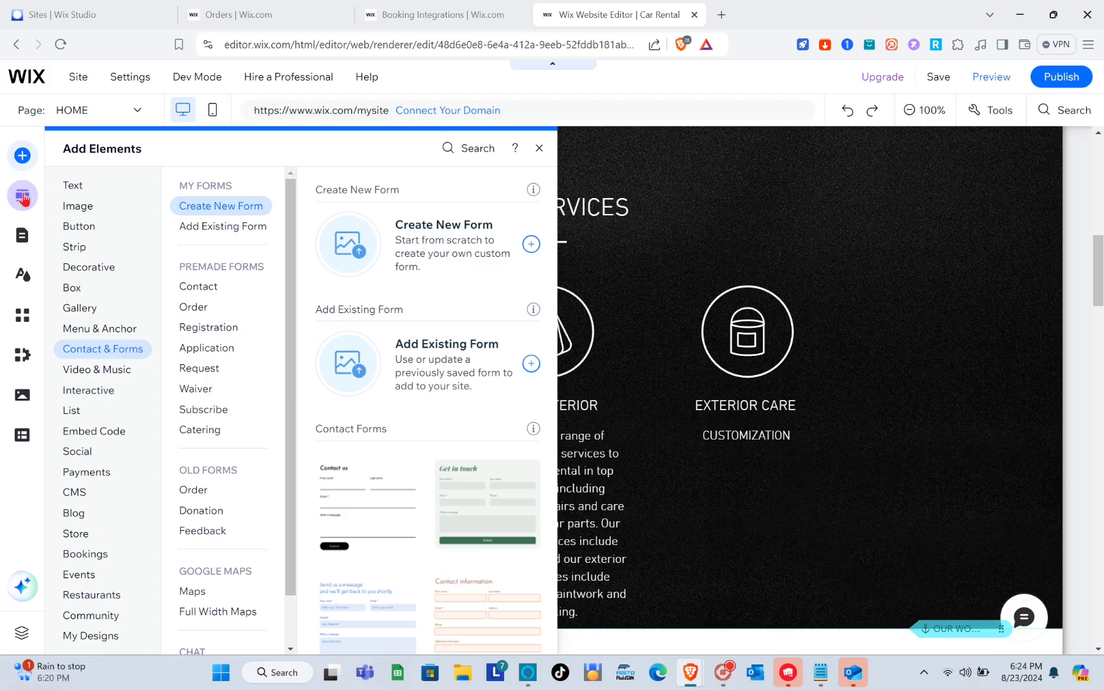
pyautogui.click(22, 196)
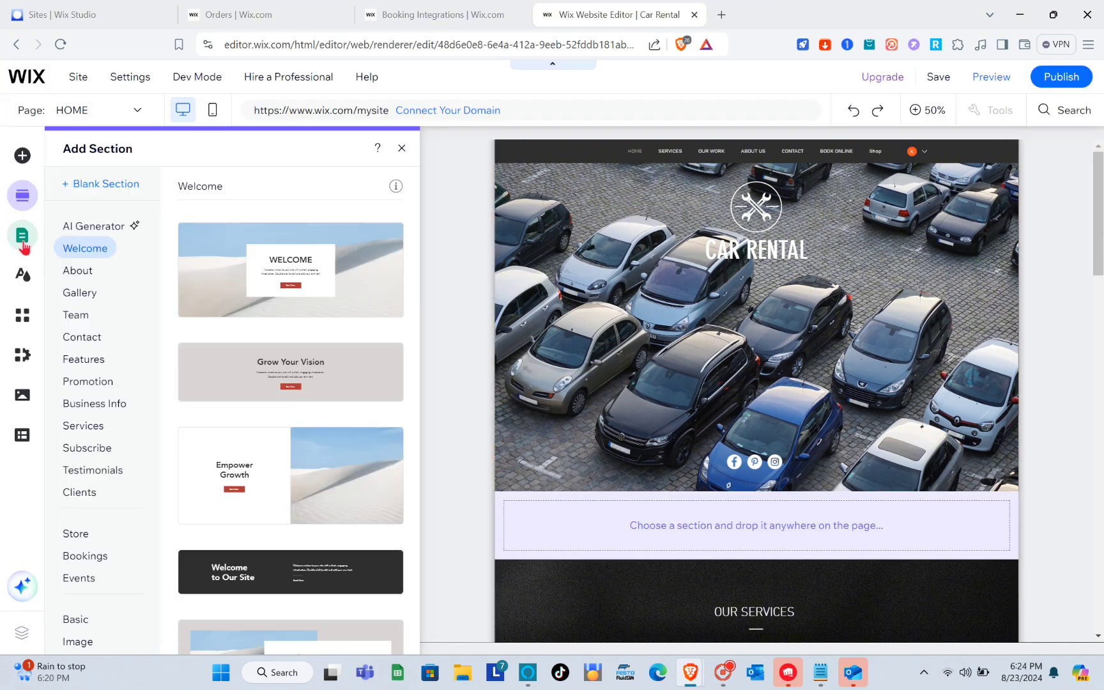
pyautogui.click(23, 246)
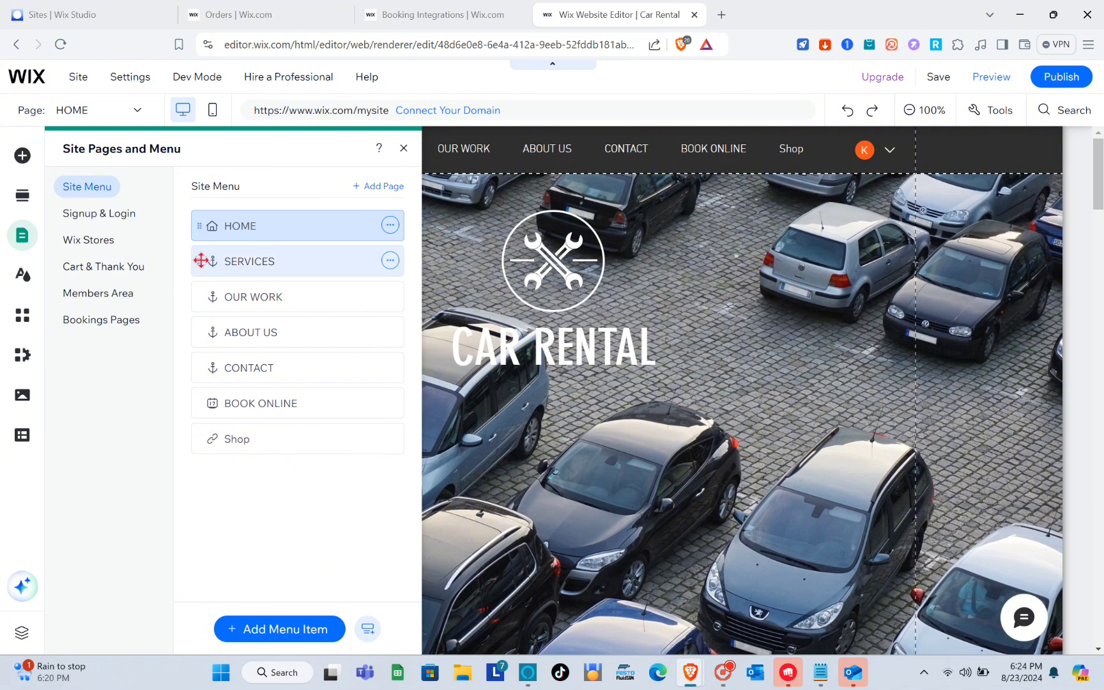
# - Reorder the site menu so SERVICES follows OUR WORK and ABOUT US follows CONTACT, and close the pages and menu settings
pyautogui.moveTo(200, 262); pyautogui.dragTo(202, 352)
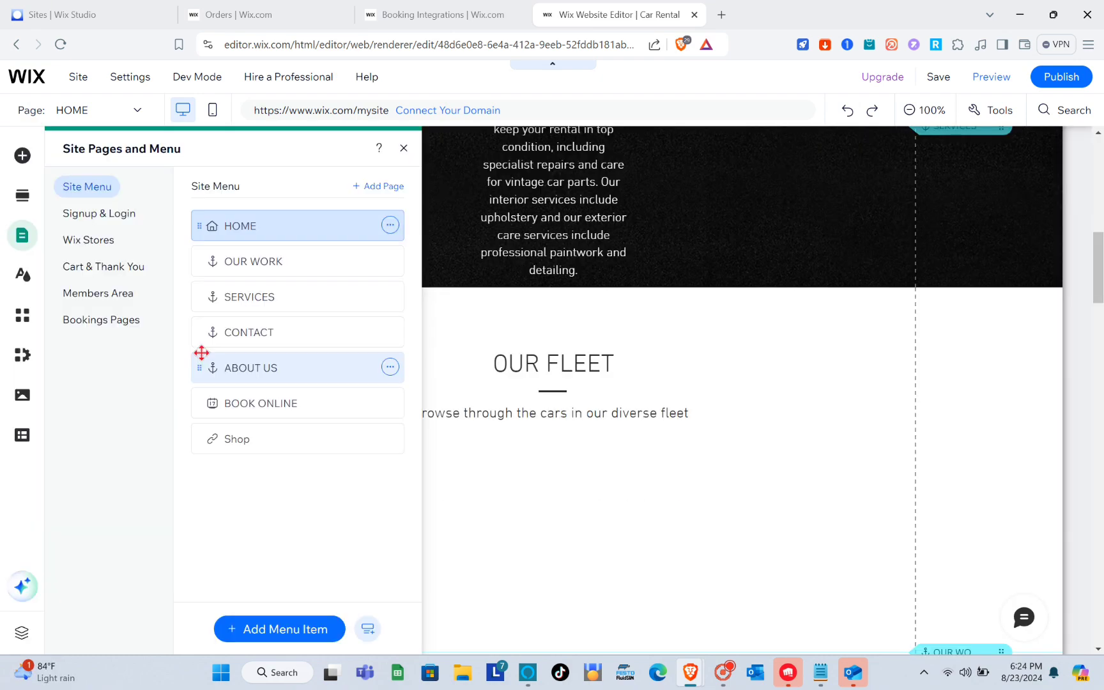
pyautogui.click(405, 149)
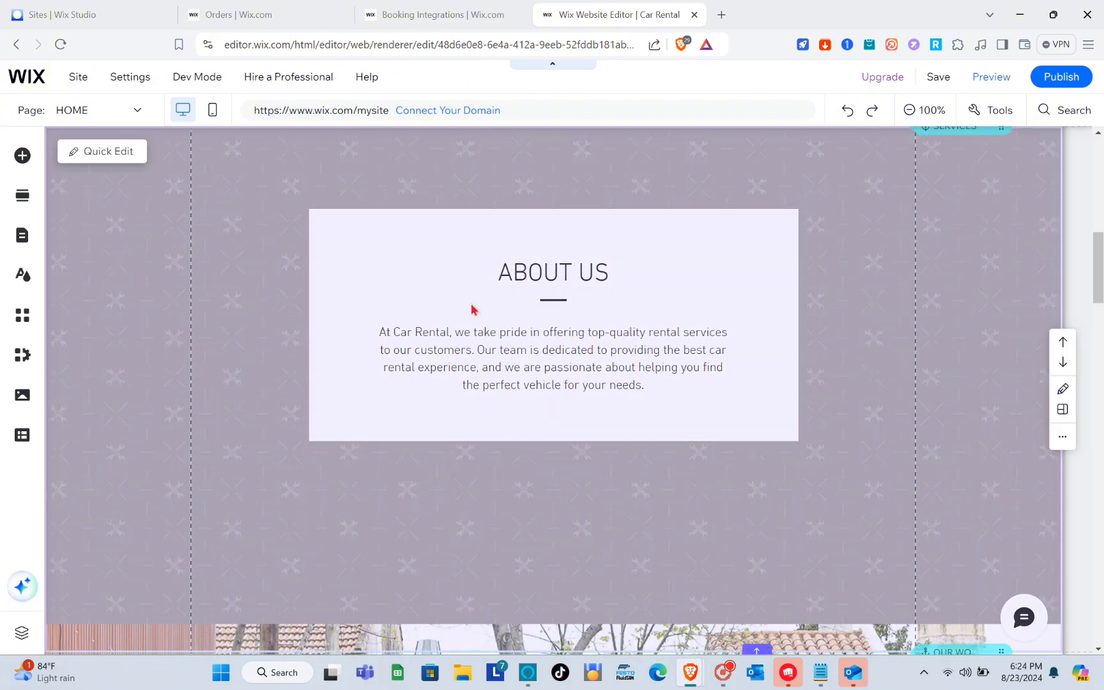
# - Delete the ABOUT US section from the home page
pyautogui.scroll(-10, 471, 310)
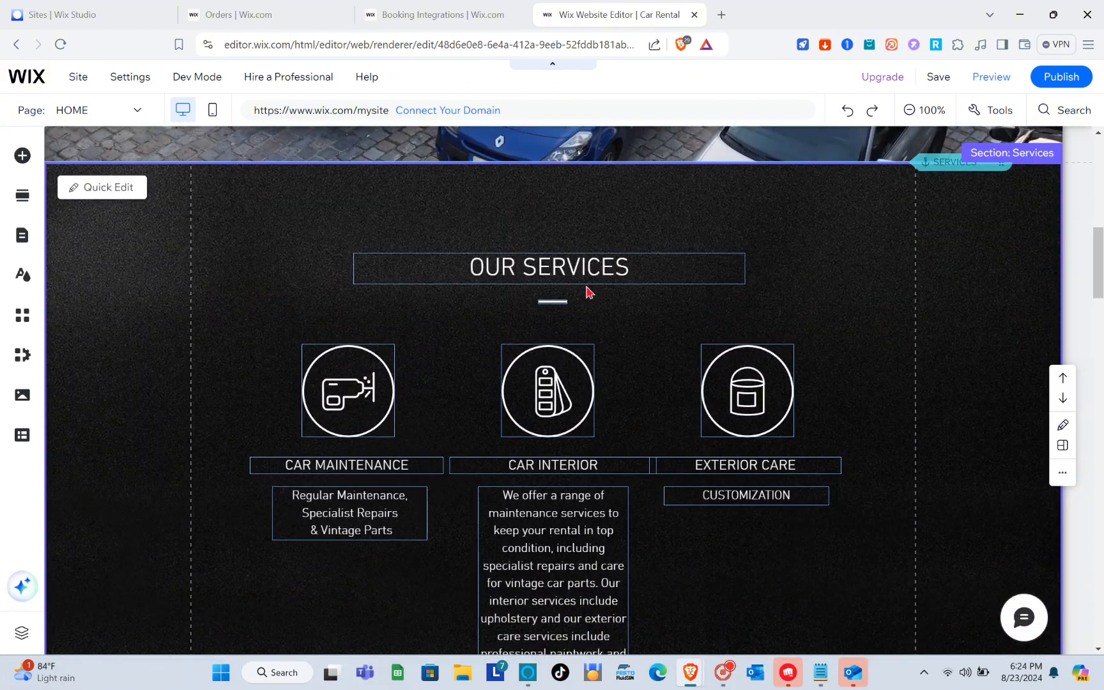
pyautogui.click(588, 289)
pyautogui.click(738, 387)
pyautogui.scroll(-10, 738, 388)
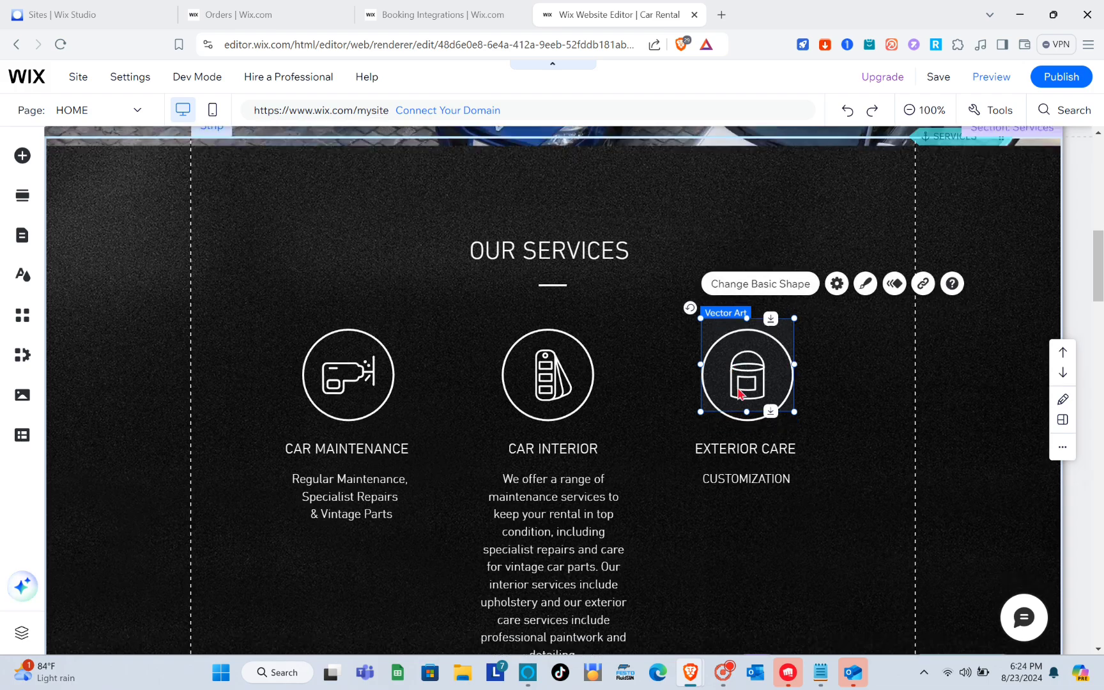
pyautogui.scroll(-10, 636, 423)
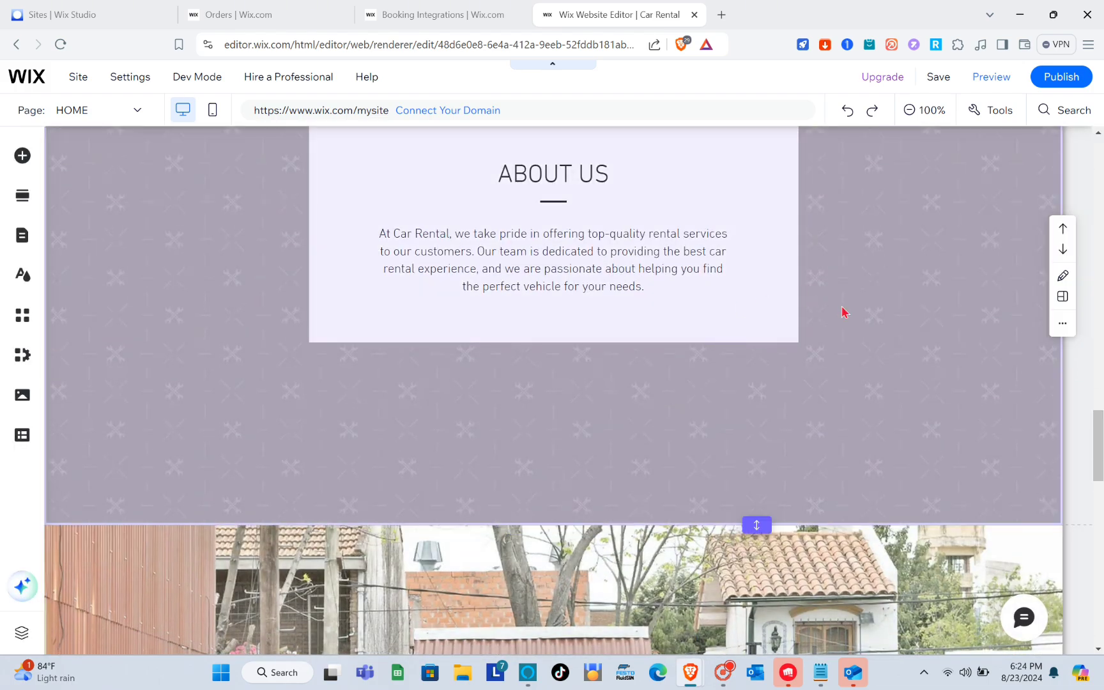
pyautogui.rightClick(842, 312)
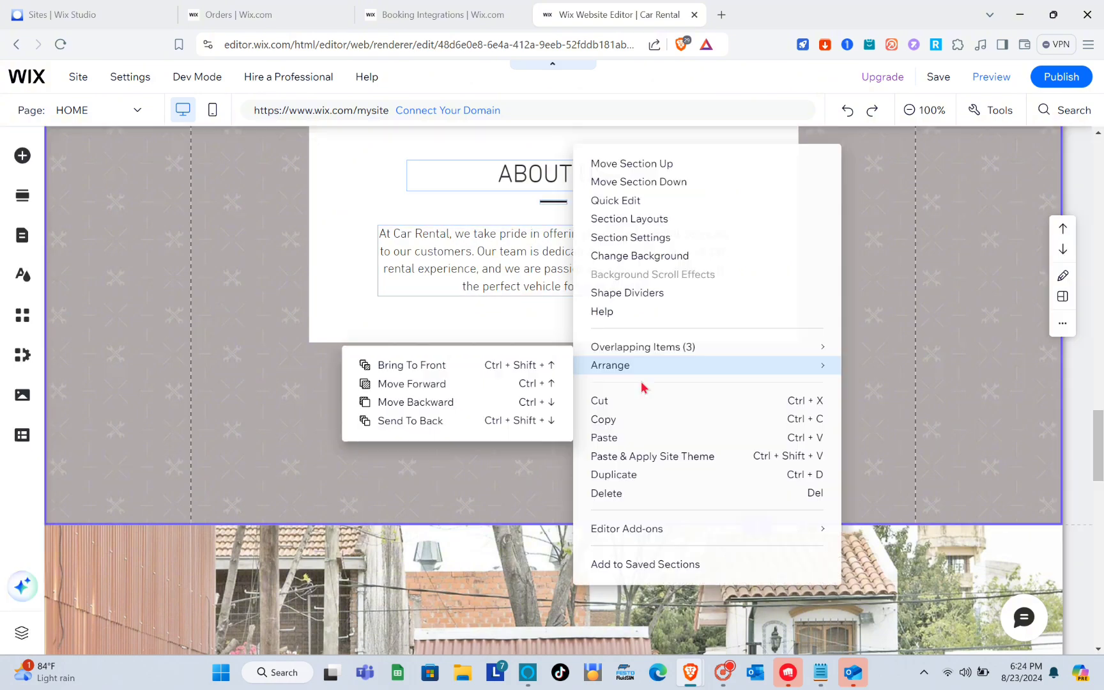
pyautogui.click(632, 493)
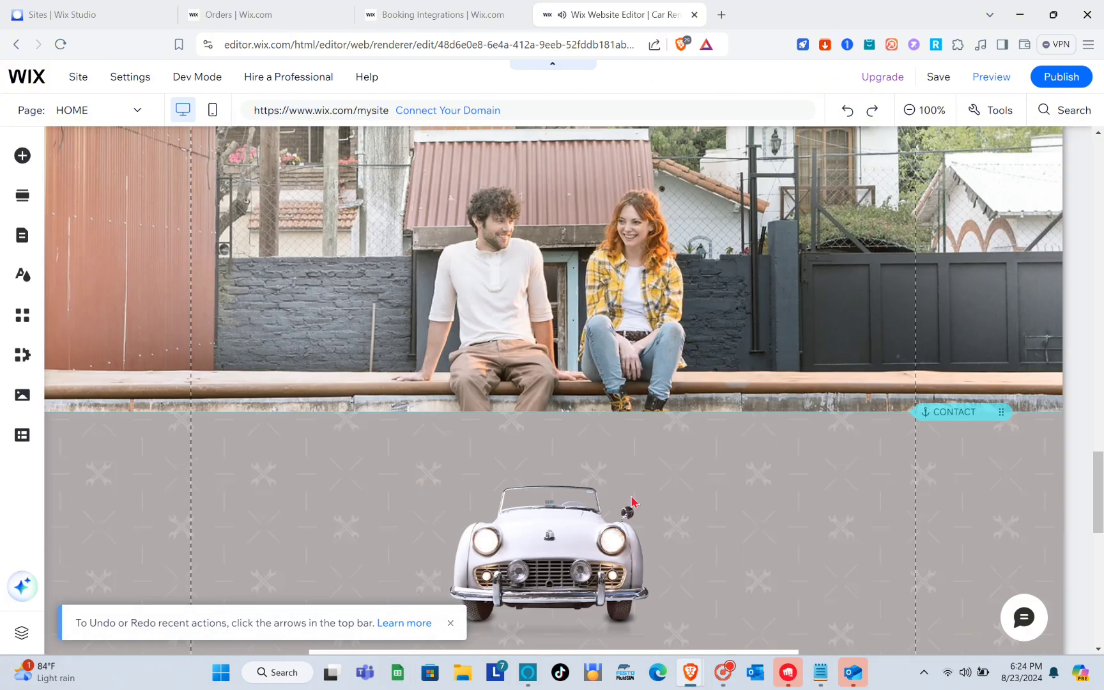
# - Switch the editor to the BOOK ONLINE page and look over its booking section
pyautogui.scroll(-5, 632, 502)
pyautogui.scroll(20, 632, 502)
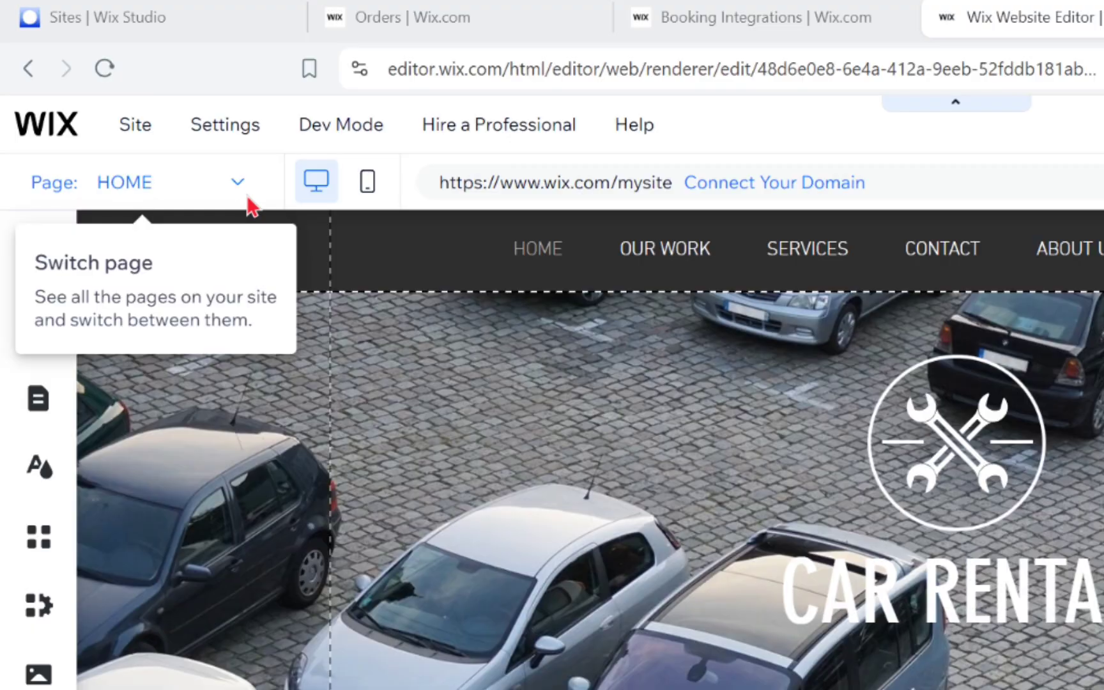
pyautogui.click(251, 205)
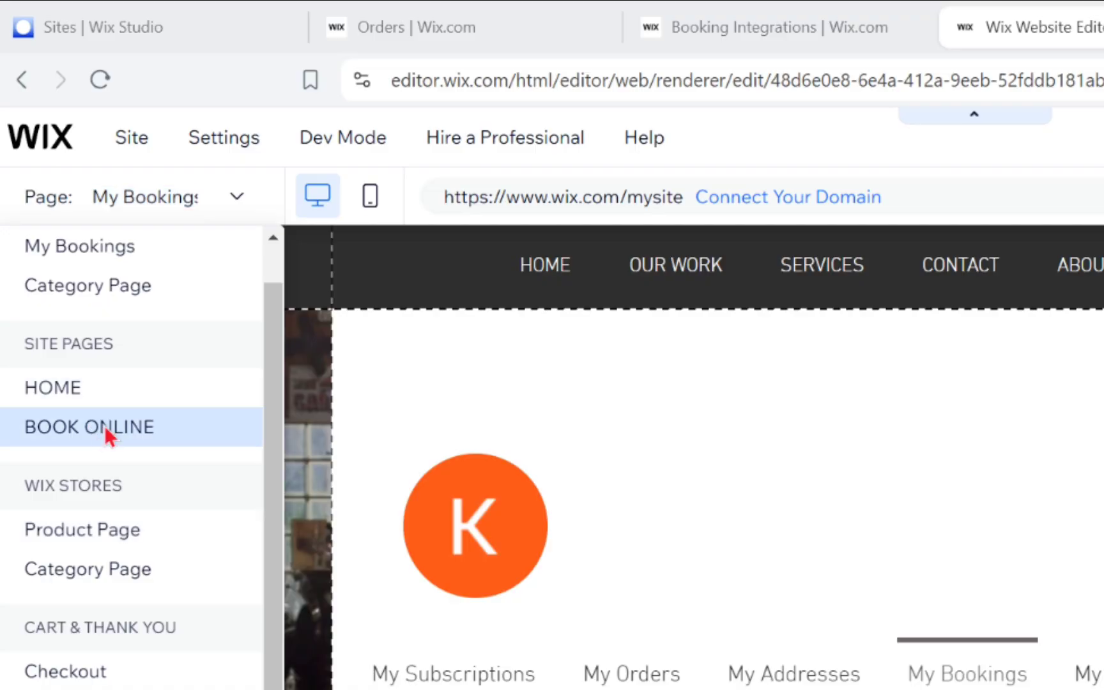
pyautogui.click(64, 246)
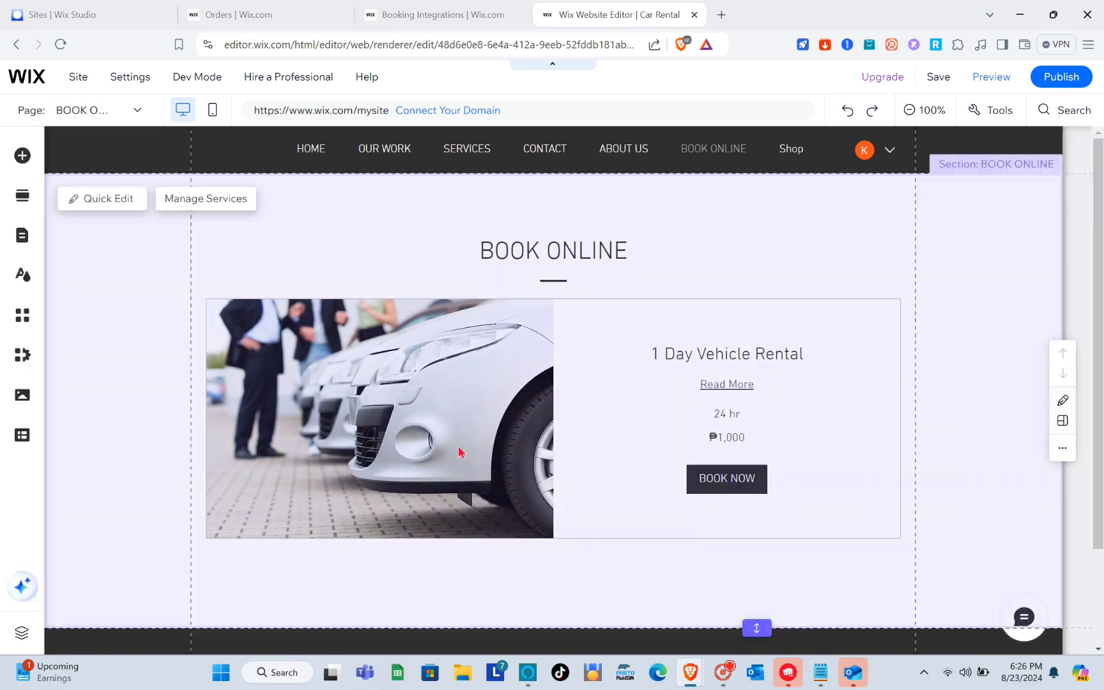
pyautogui.scroll(-2, 459, 452)
pyautogui.scroll(2, 459, 452)
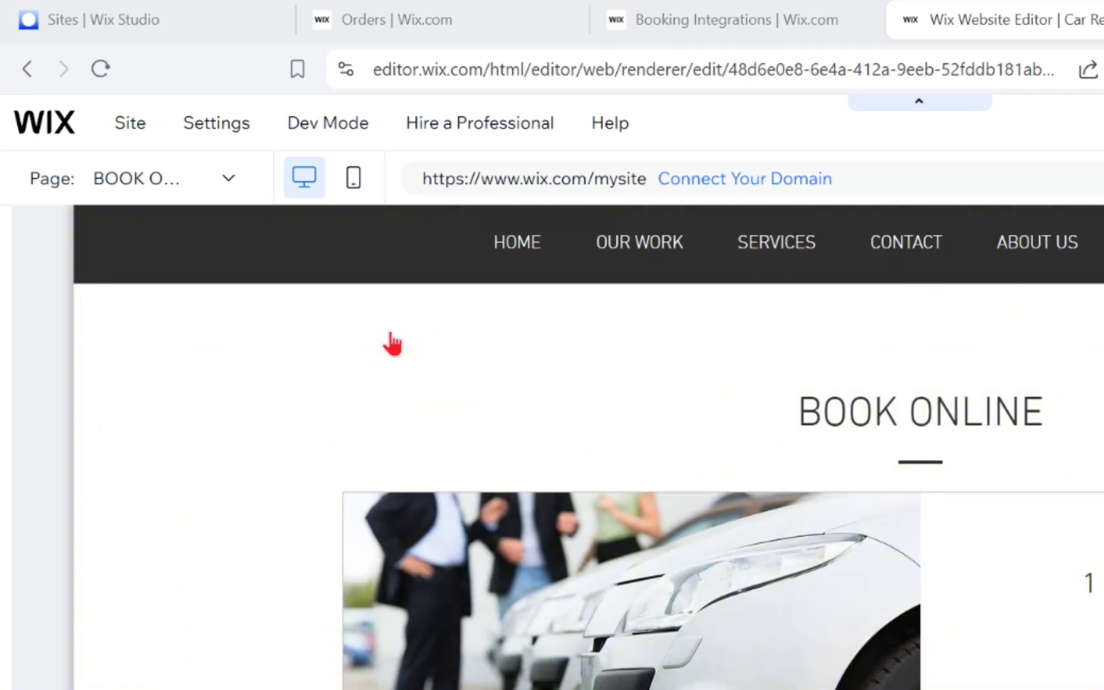
# - Open the management of the booking services and start a new service from the 2-hour Vehicle Rental template
pyautogui.moveTo(394, 342)
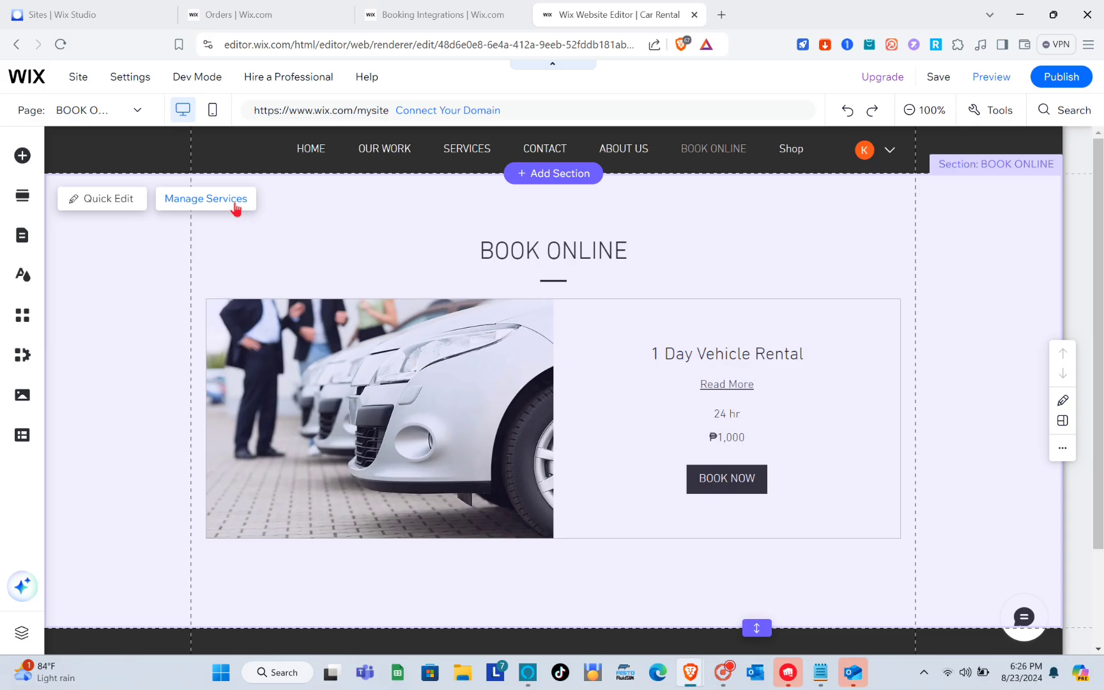
pyautogui.click(236, 199)
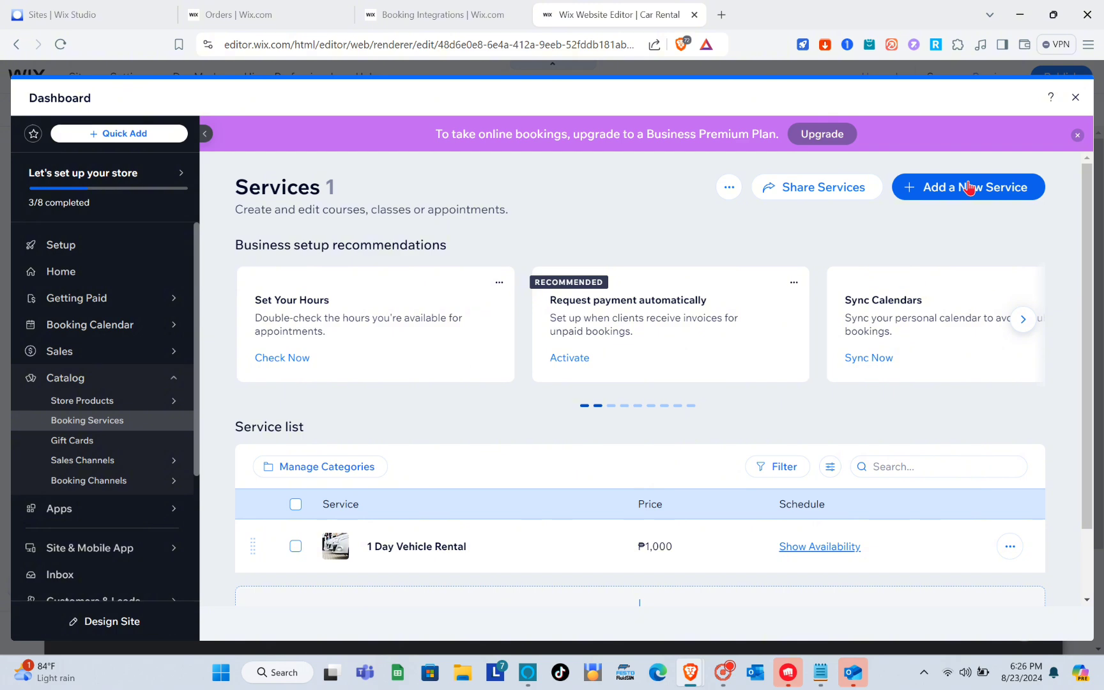
pyautogui.click(981, 200)
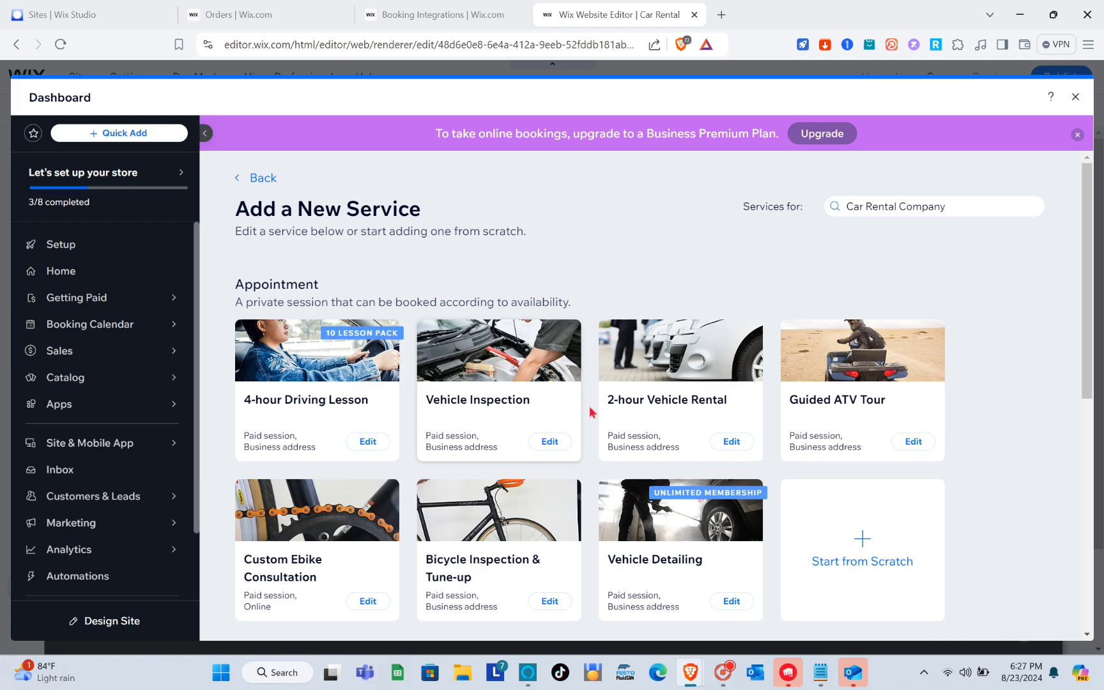
pyautogui.scroll(-1, 587, 495)
pyautogui.scroll(-6, 587, 495)
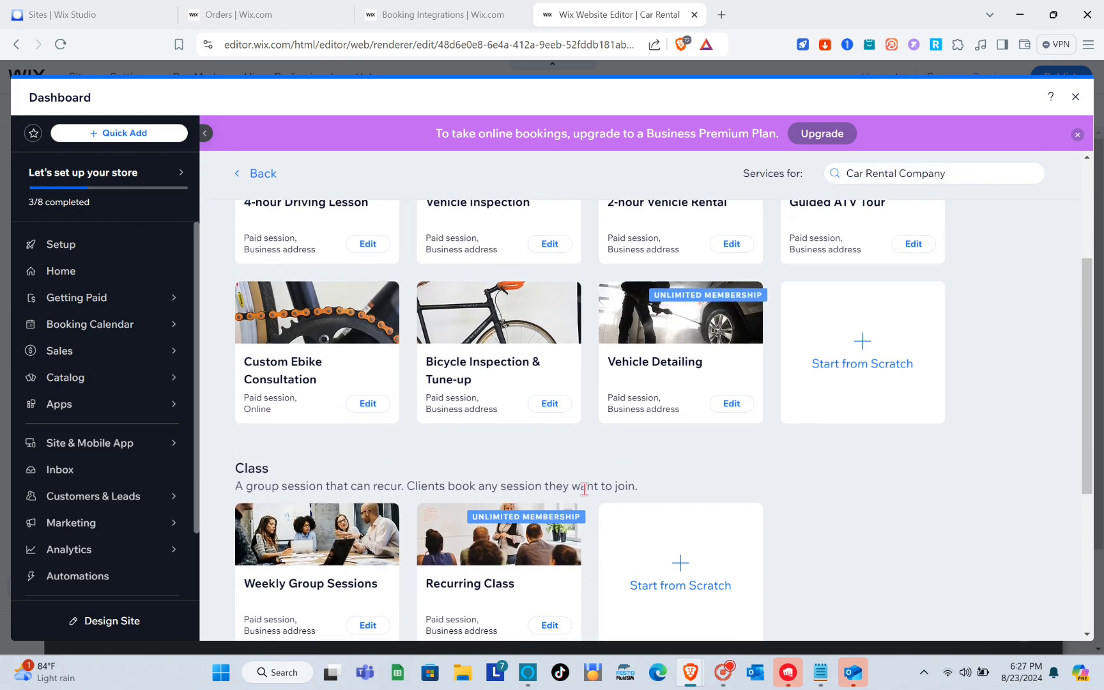
pyautogui.scroll(5, 587, 496)
pyautogui.scroll(2, 587, 496)
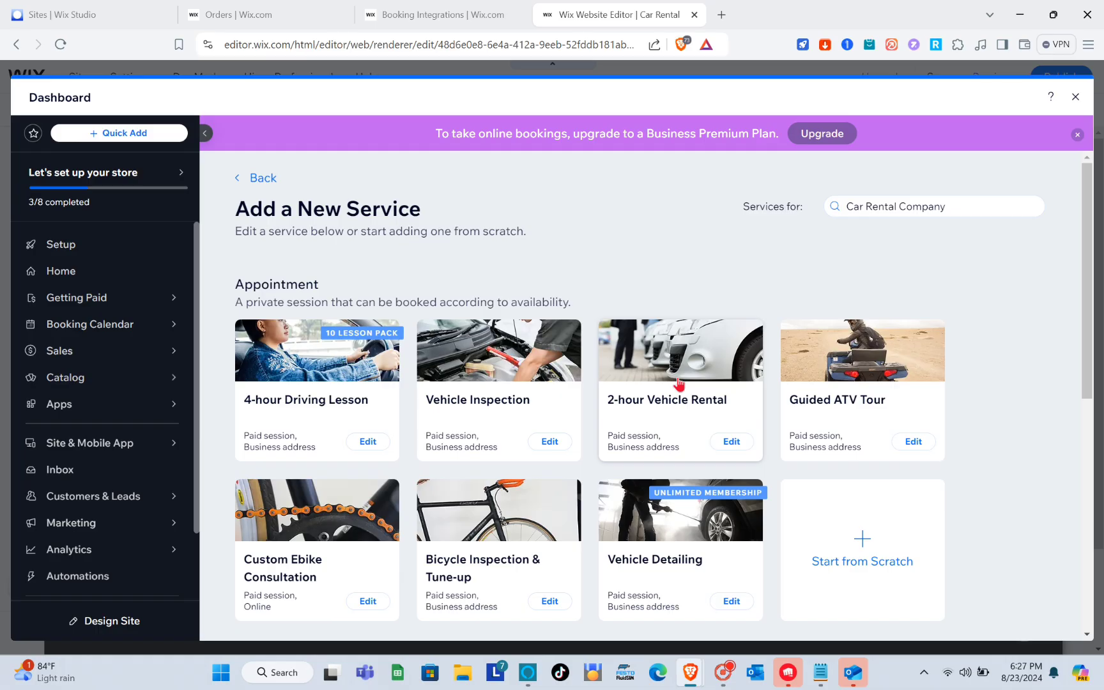
pyautogui.click(757, 408)
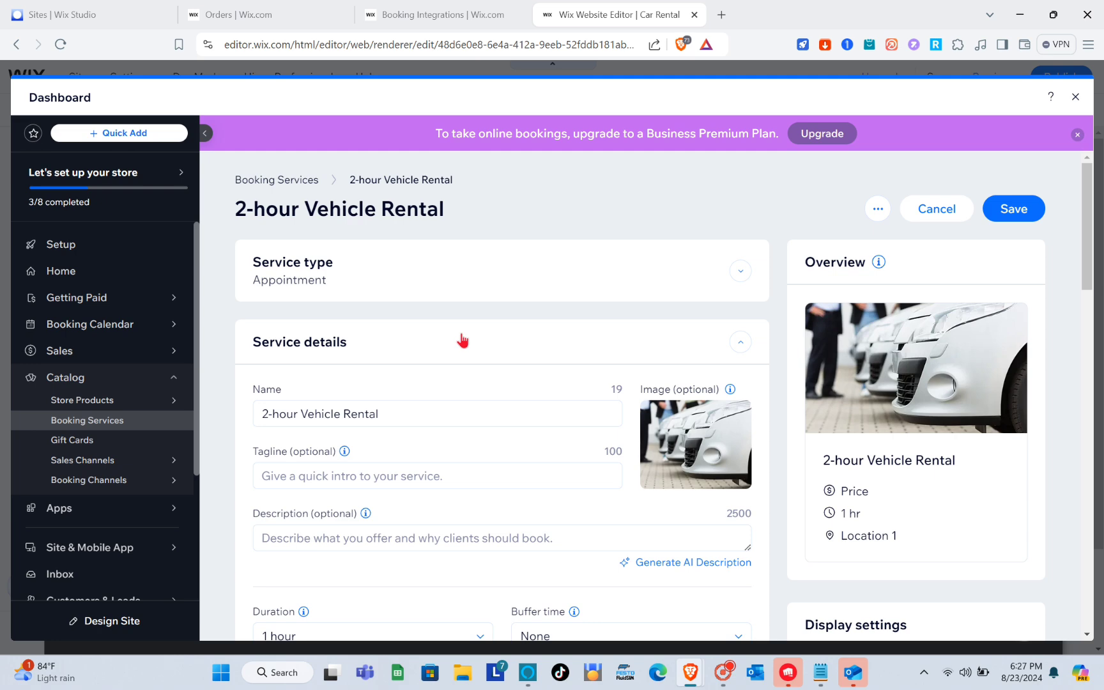
# - Rename the new service to 2 Days Vehicle Rental in its service details
pyautogui.scroll(-2, 462, 340)
pyautogui.scroll(2, 462, 340)
pyautogui.scroll(-2, 432, 364)
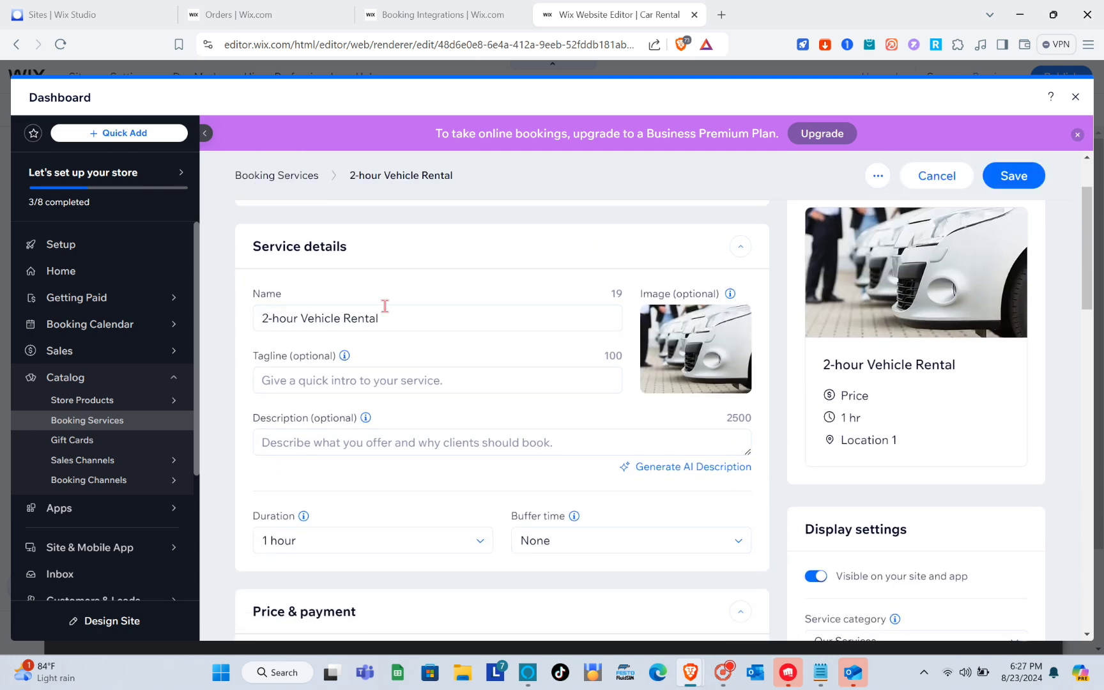
pyautogui.tripleClick(401, 319)
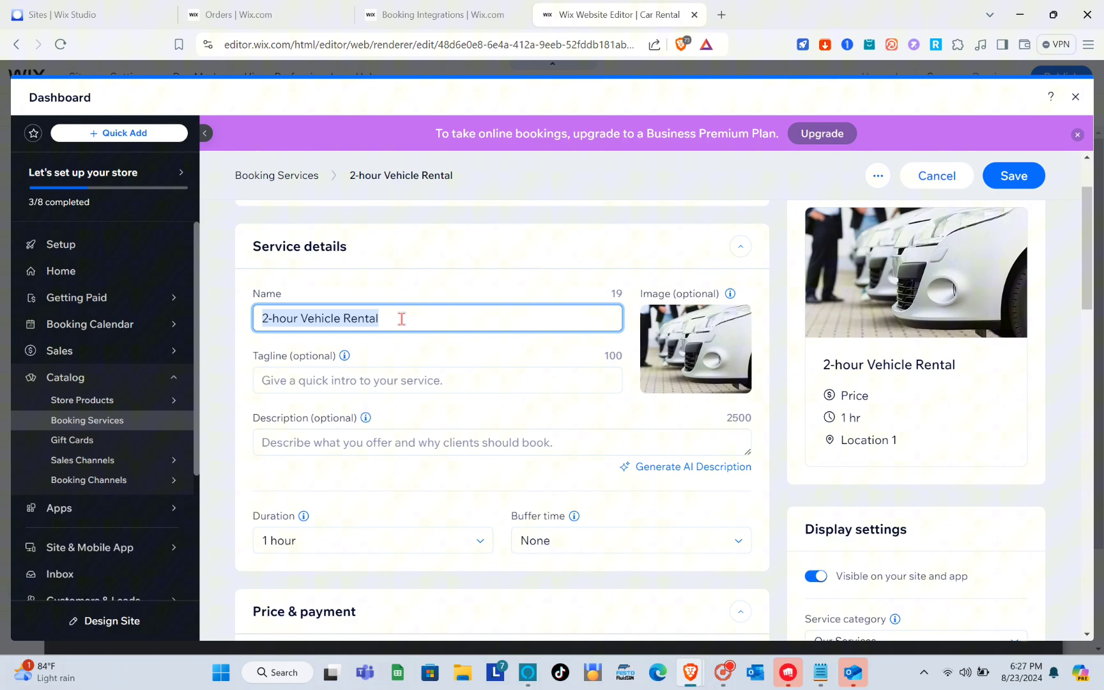
pyautogui.click(298, 319)
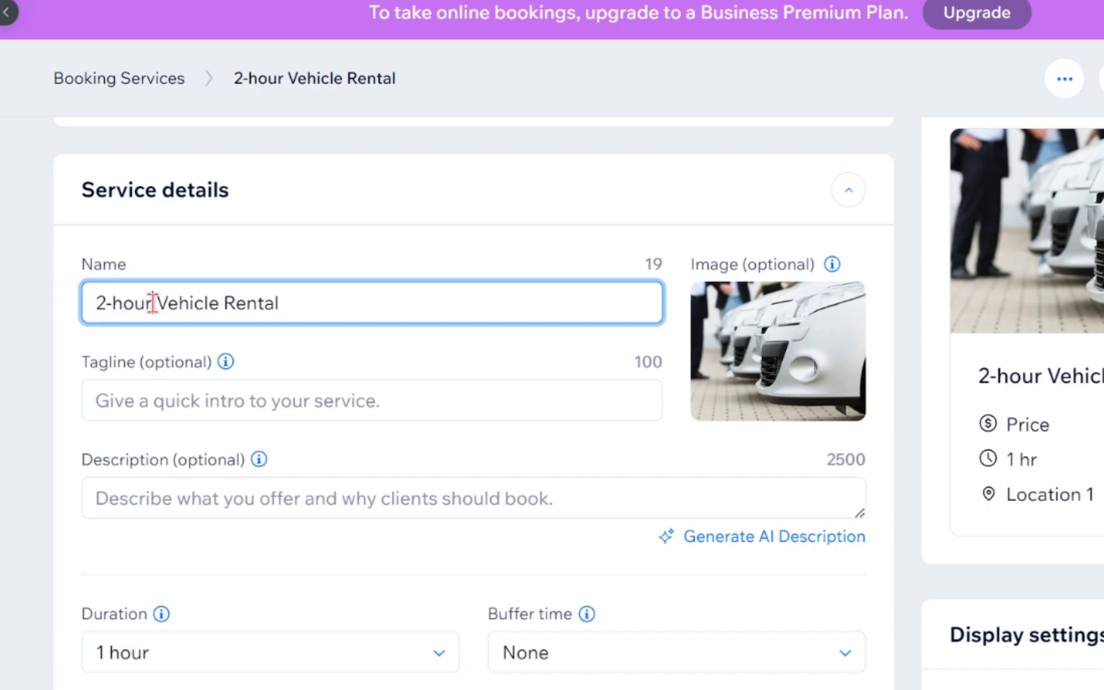
pyautogui.press('BackSpace')
pyautogui.press('BackSpace')
pyautogui.press('BackSpace')
pyautogui.press('BackSpace')
pyautogui.press('BackSpace')
pyautogui.press('BackSpace')
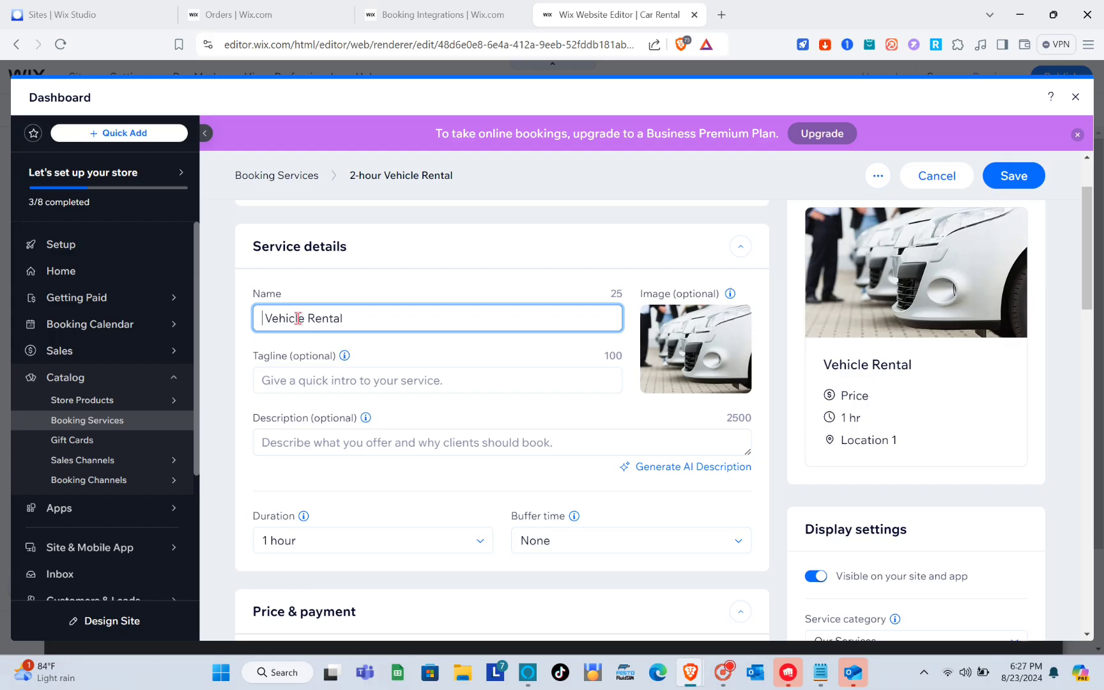
pyautogui.write('2 Days')
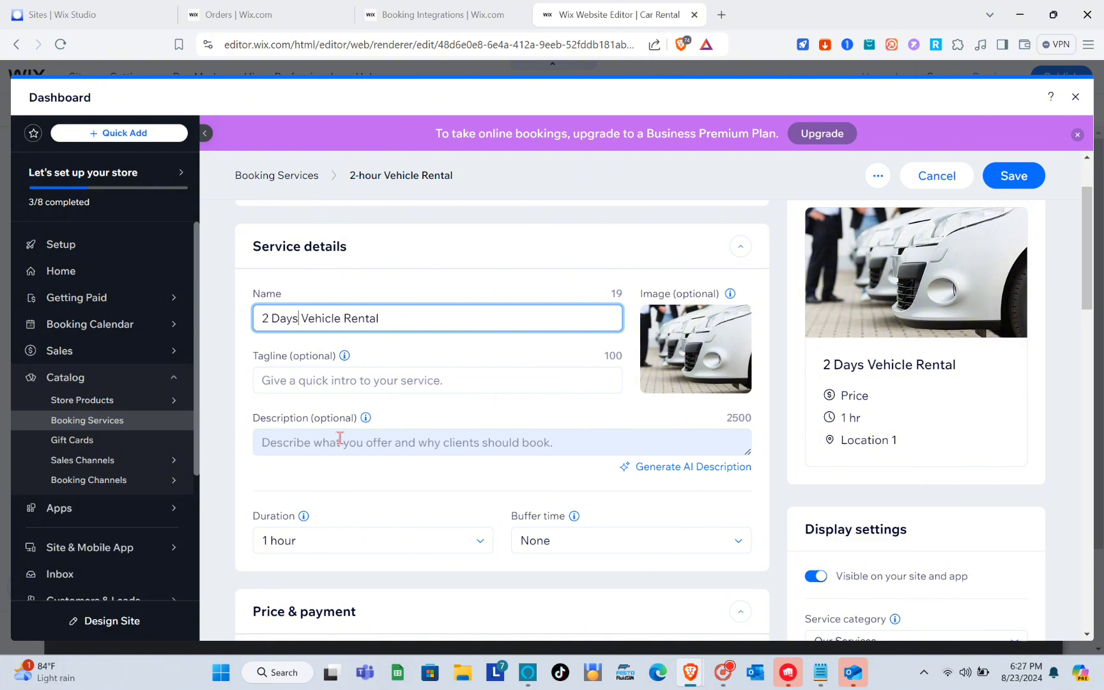
# - Set the service's session duration to a custom value of 48 hours
pyautogui.scroll(-3, 339, 441)
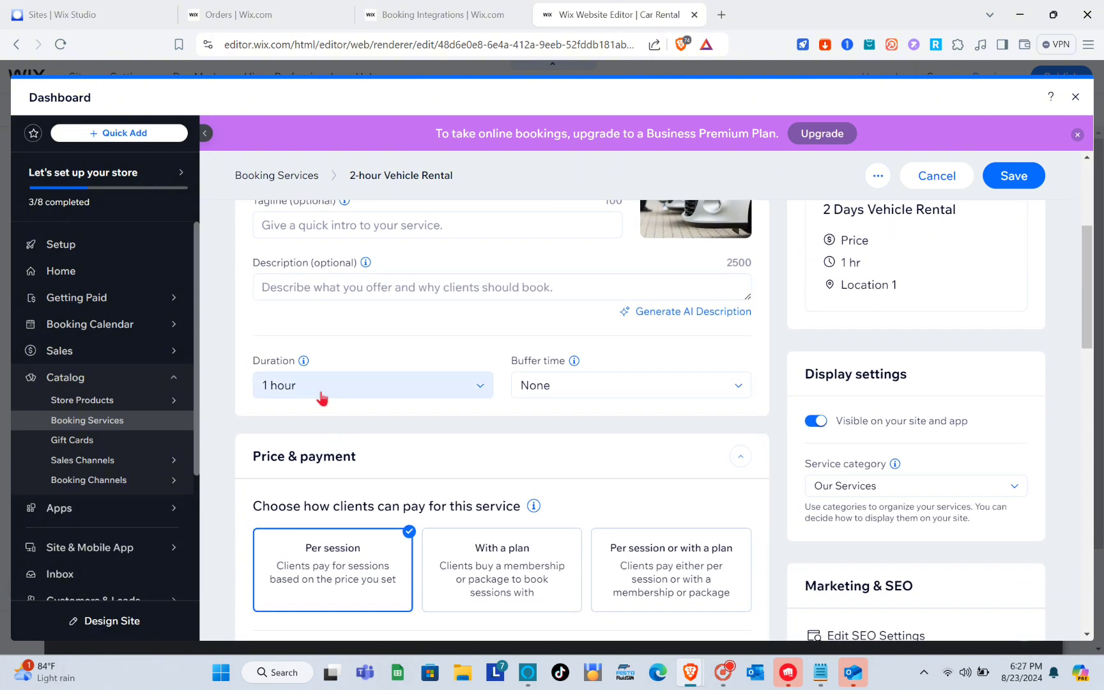
pyautogui.click(321, 397)
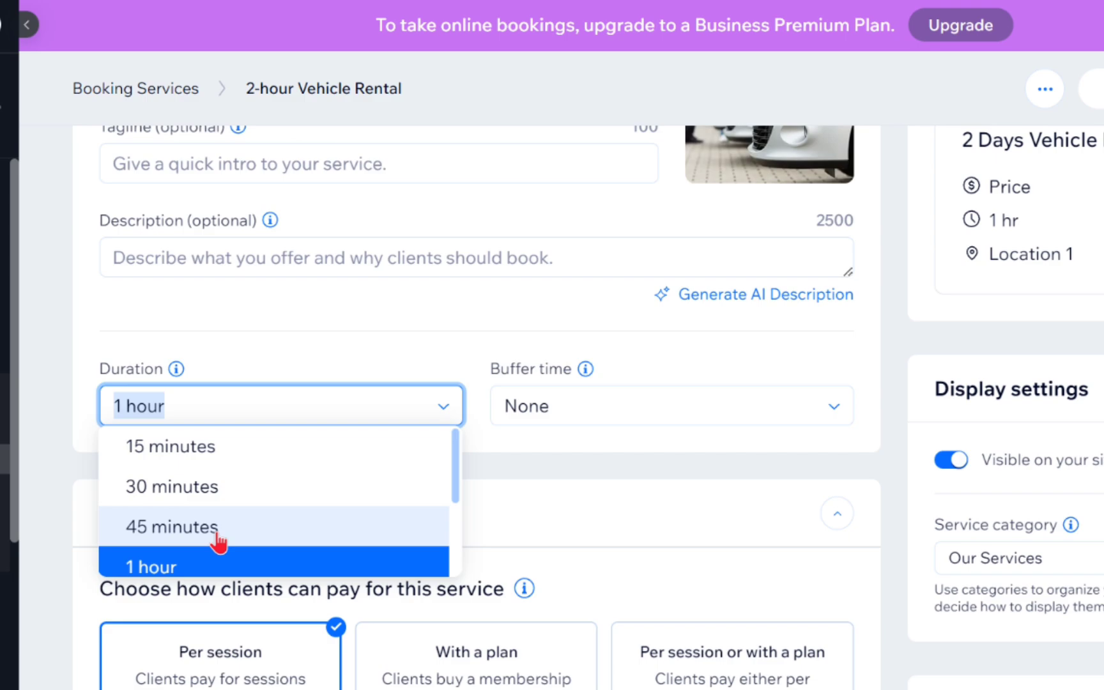
pyautogui.scroll(-2, 331, 464)
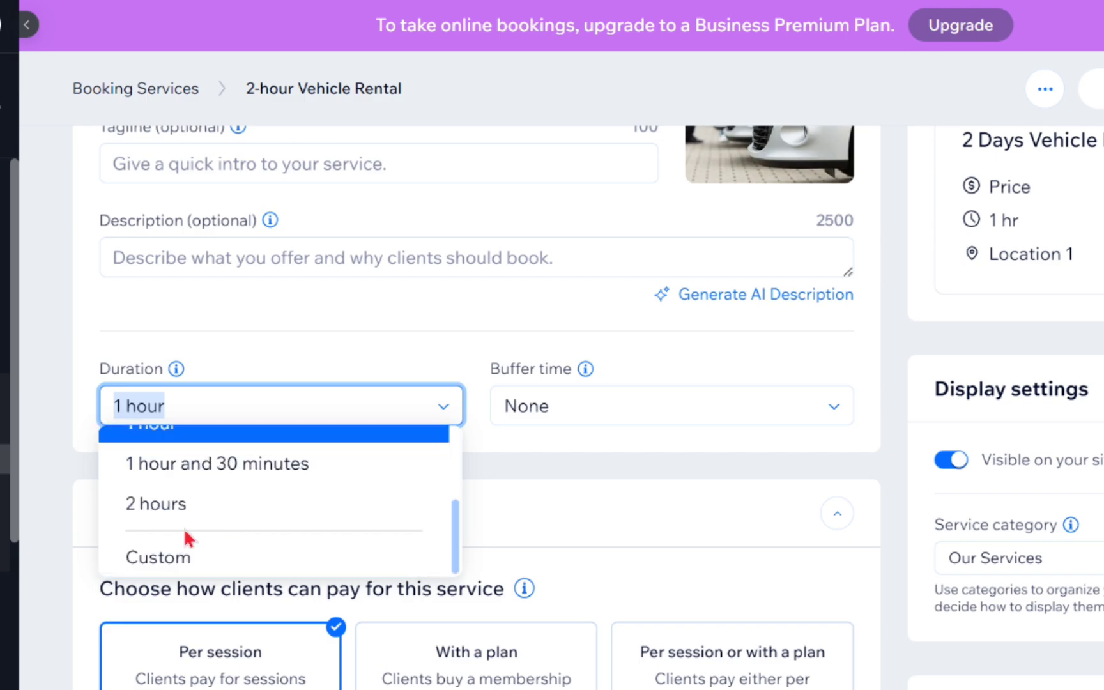
pyautogui.click(137, 560)
pyautogui.click(130, 399)
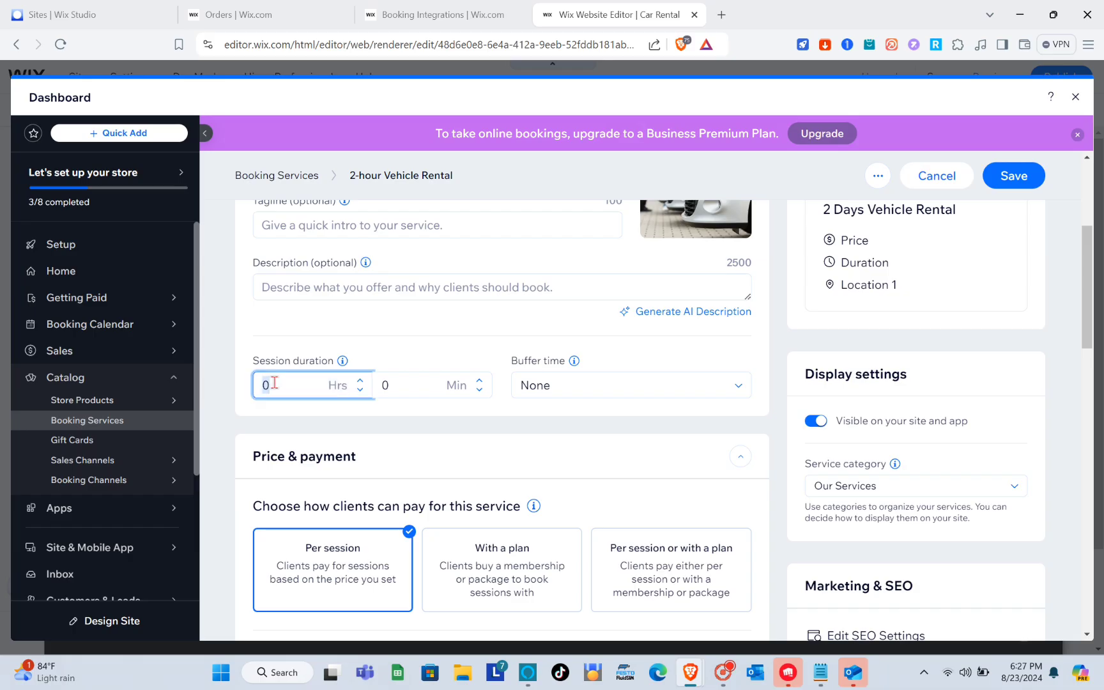
pyautogui.write('48')
# - Set the service's buffer time to 15 minutes and read the explanation of that setting
pyautogui.click(560, 386)
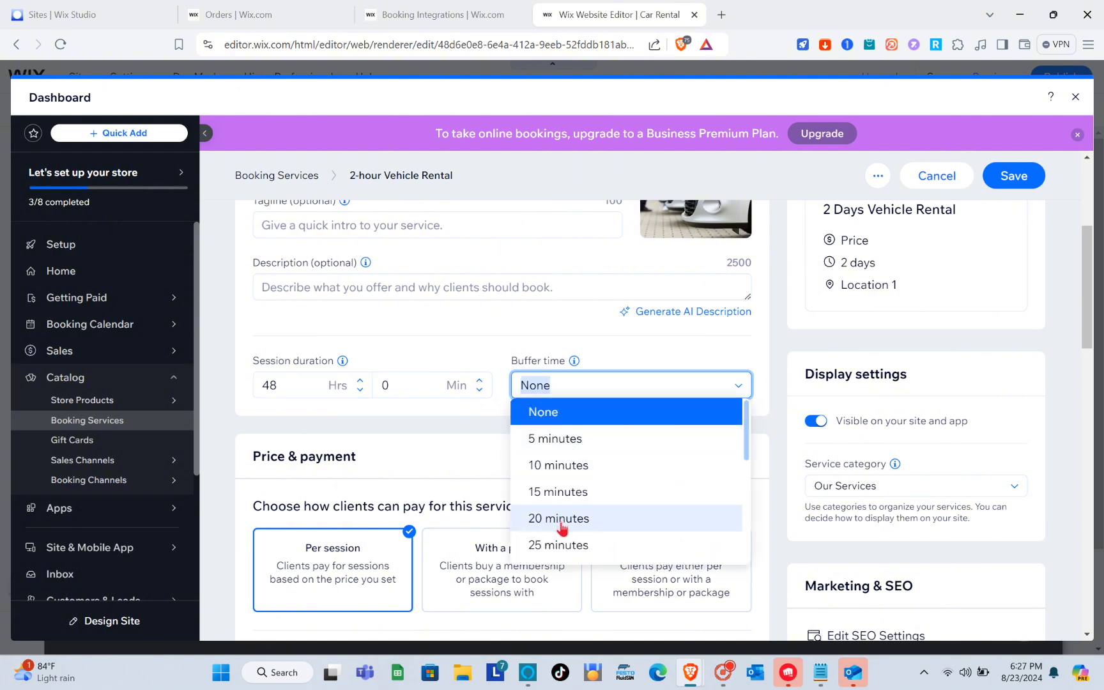
pyautogui.click(555, 491)
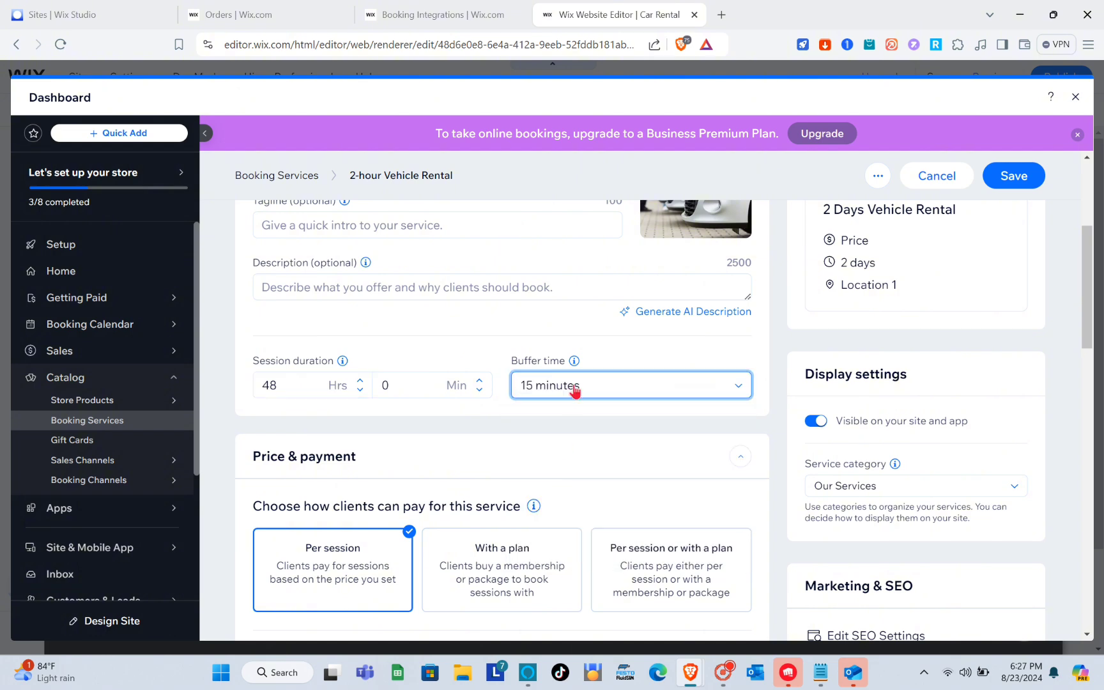
pyautogui.moveTo(572, 365)
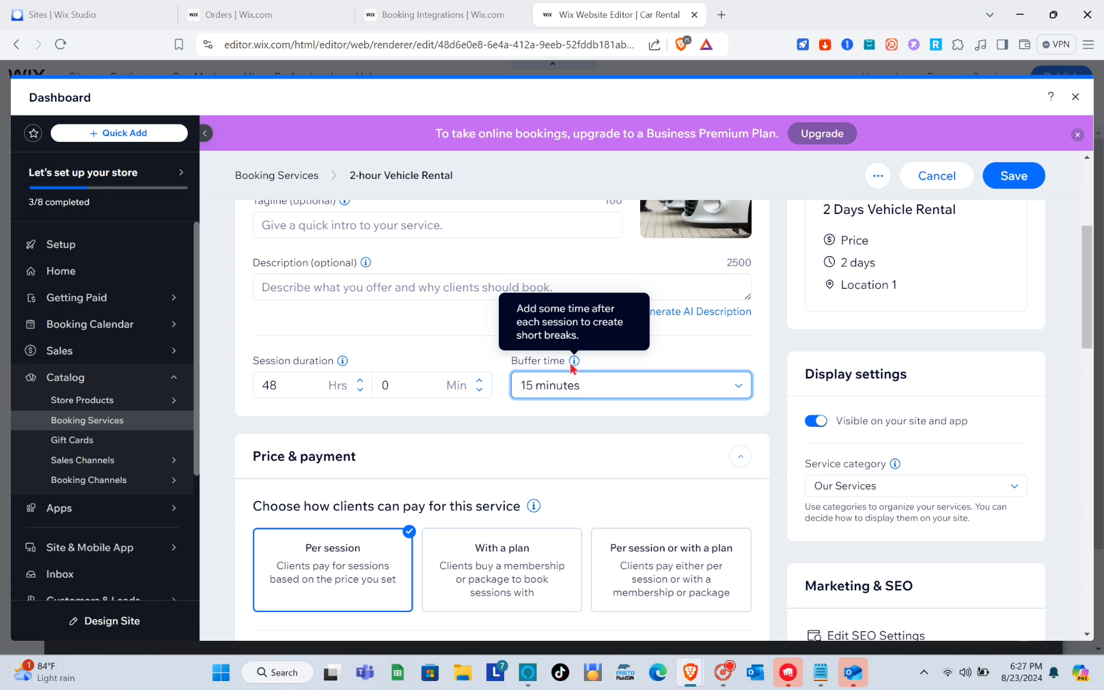
# - Try the With a plan and Per session or with a plan payment options, and switch back to Per session
pyautogui.scroll(-3, 572, 365)
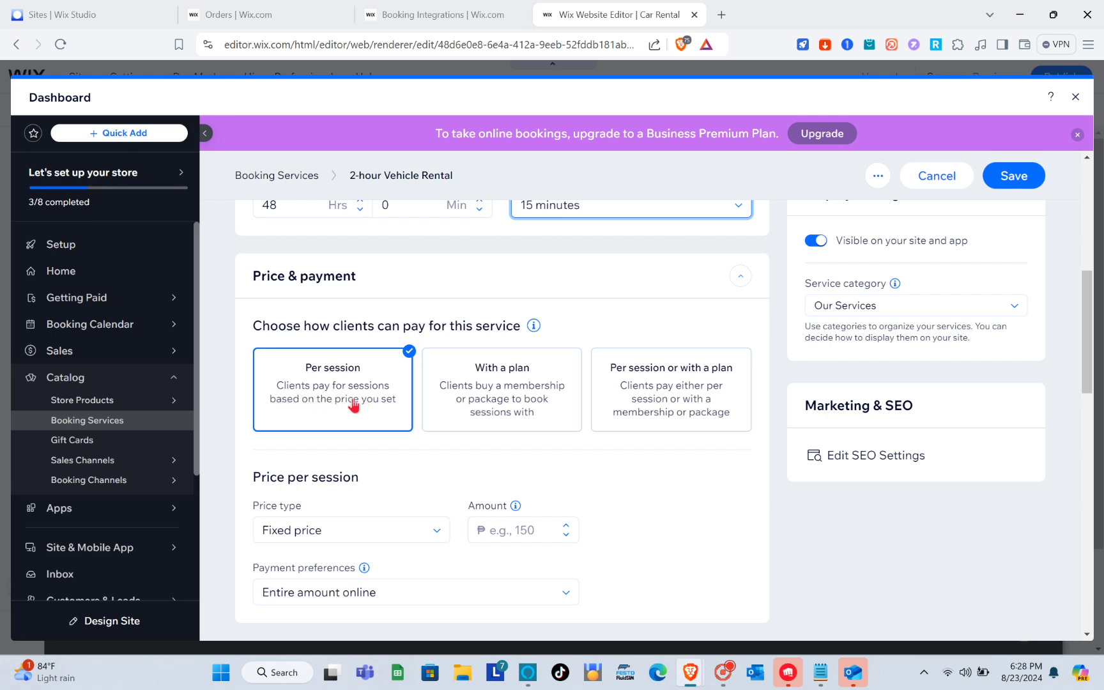
pyautogui.click(521, 398)
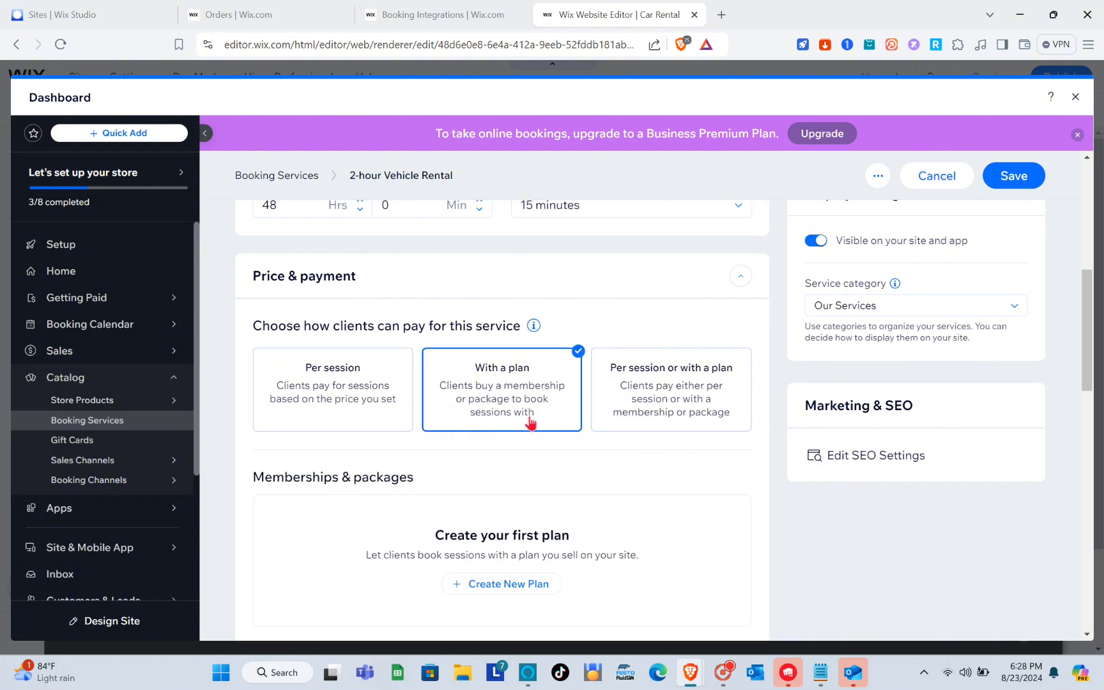
pyautogui.click(652, 400)
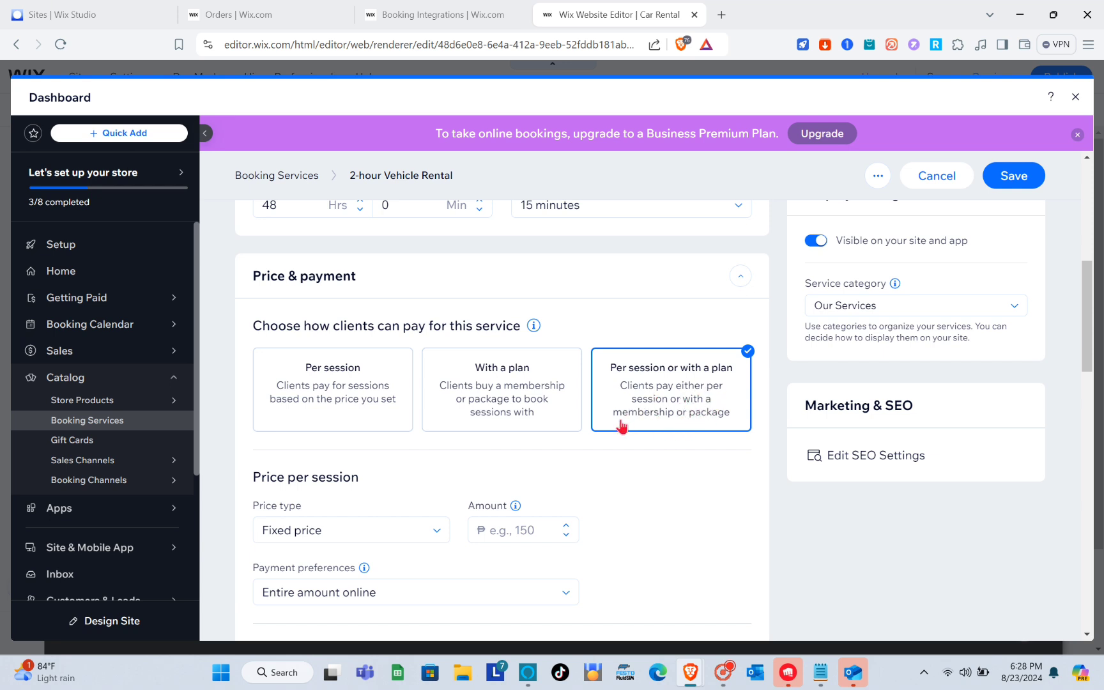
pyautogui.click(328, 385)
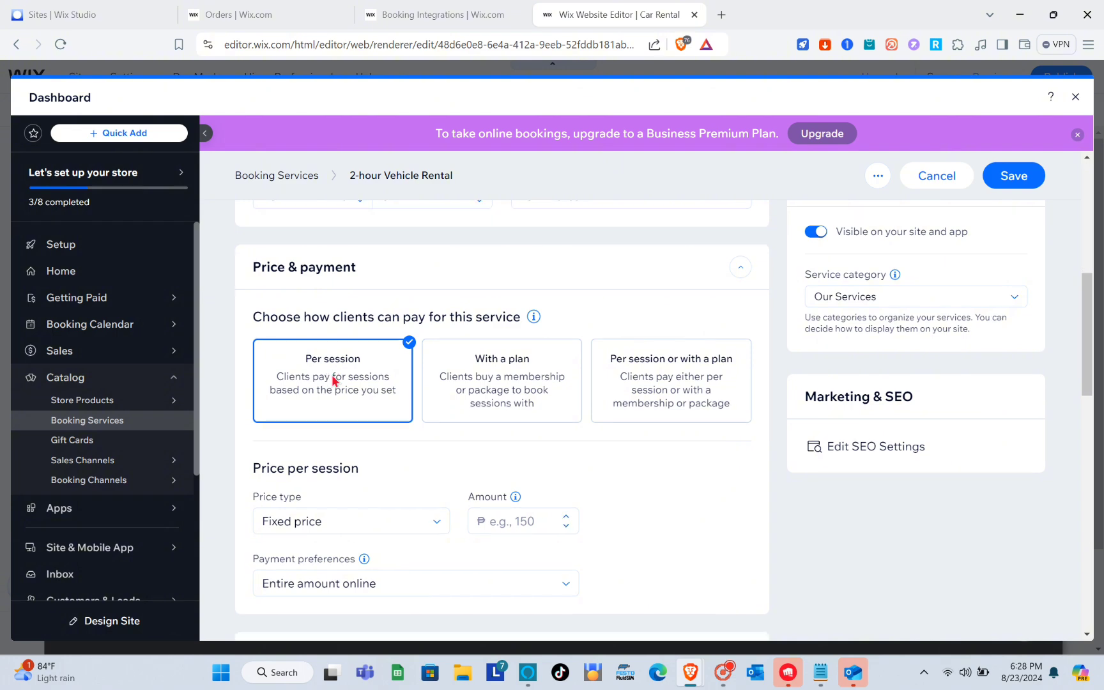
# - Set the service's session price to a fixed price of ₱2500 with Entire amount online as the payment preference
pyautogui.scroll(-3, 333, 381)
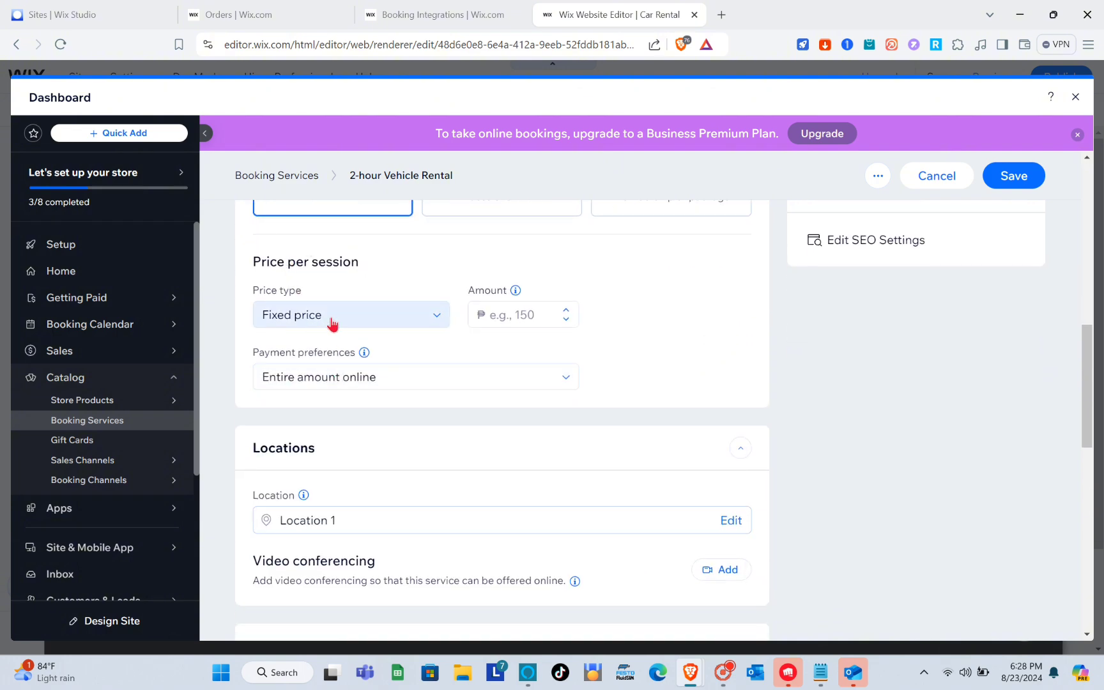
pyautogui.click(355, 319)
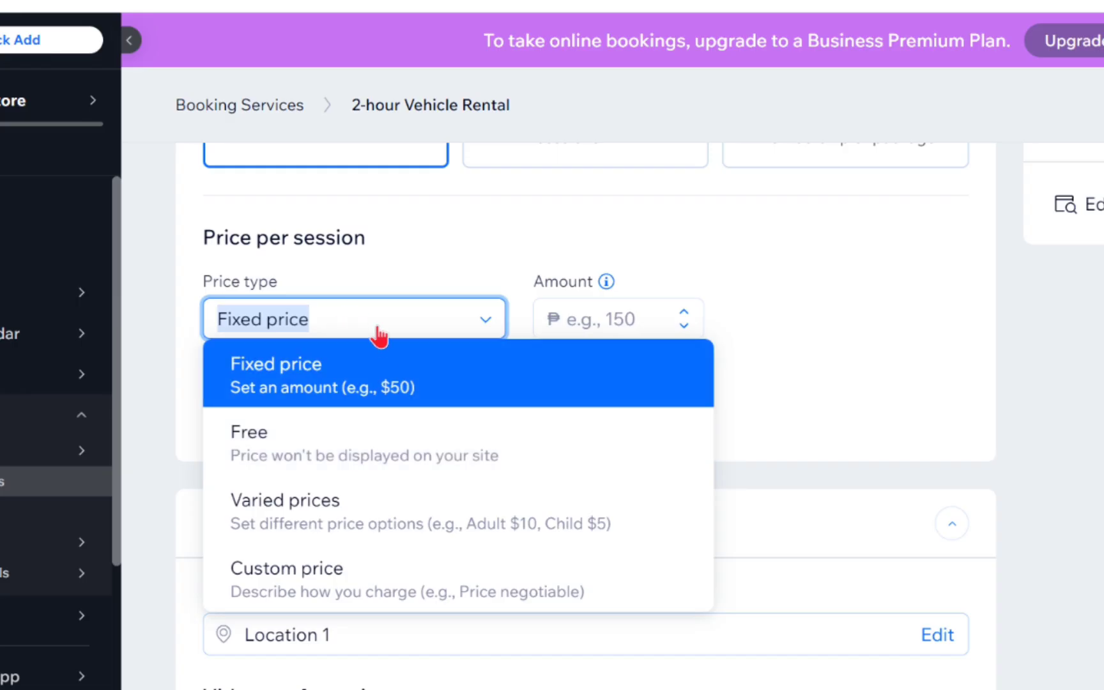
pyautogui.click(386, 373)
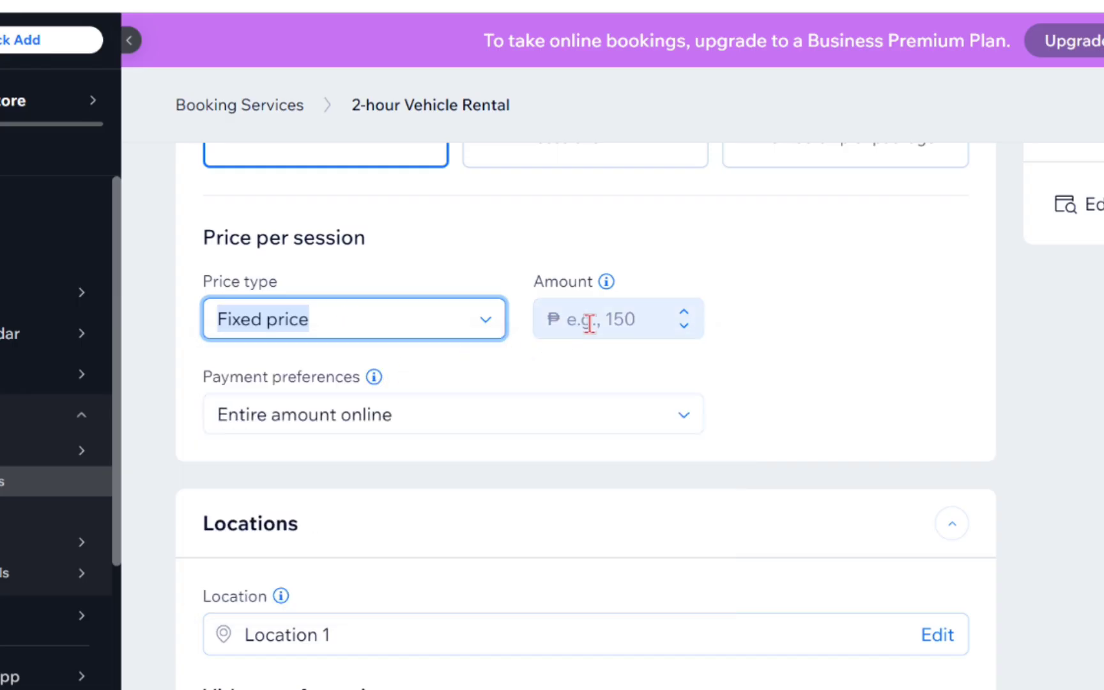
pyautogui.click(588, 322)
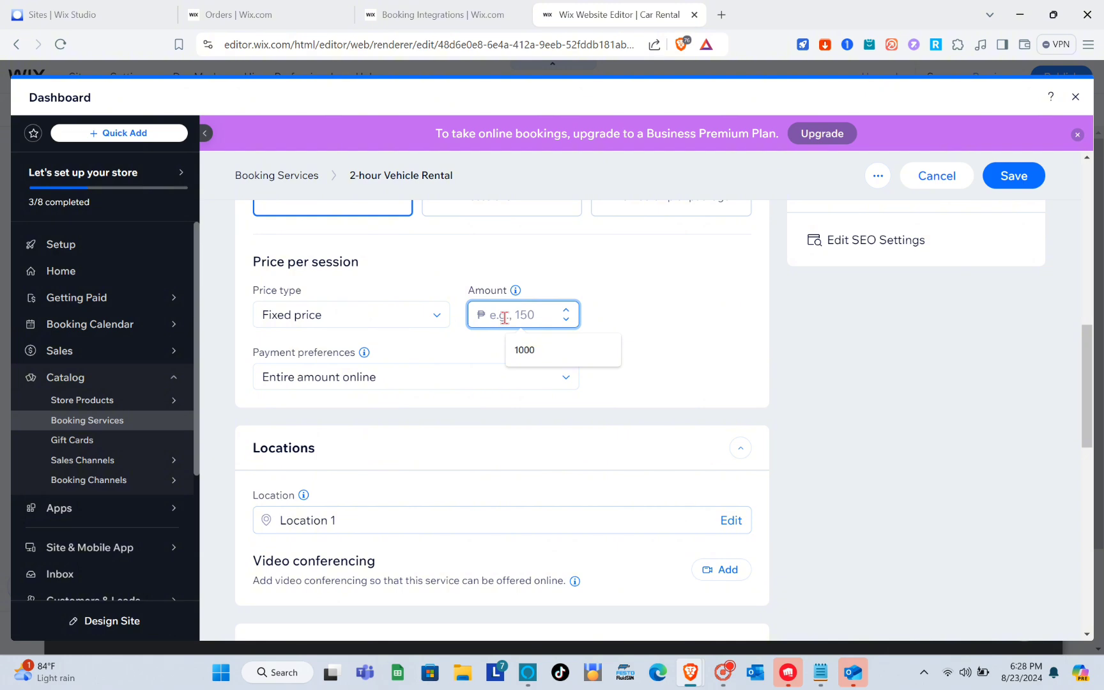
pyautogui.write('2500')
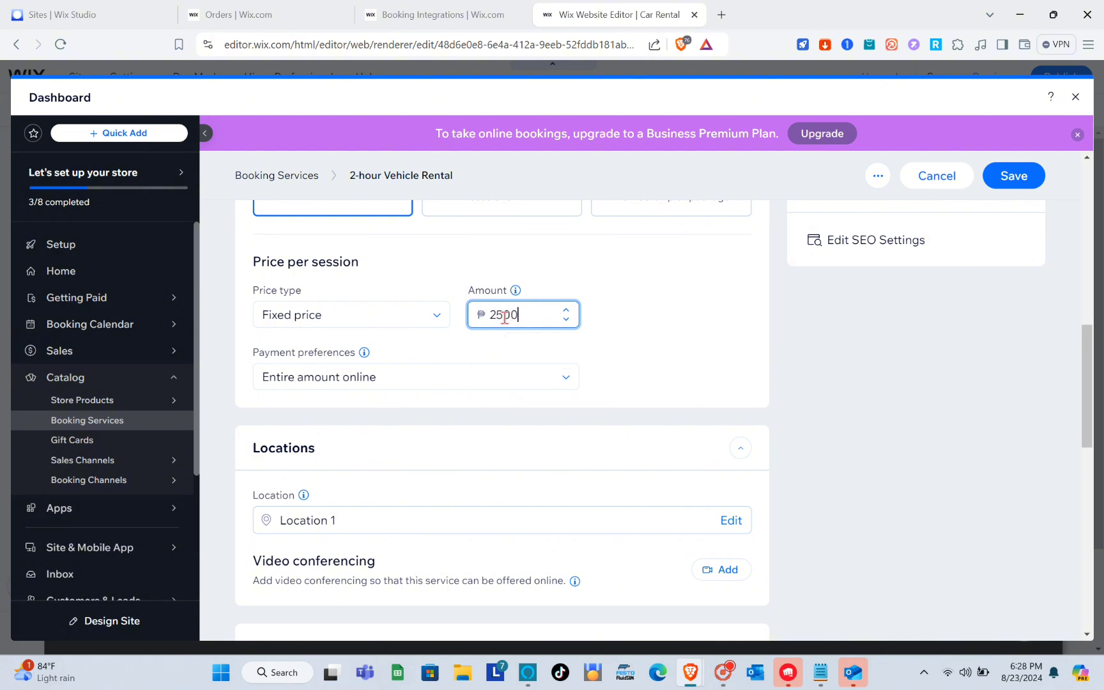
pyautogui.click(387, 384)
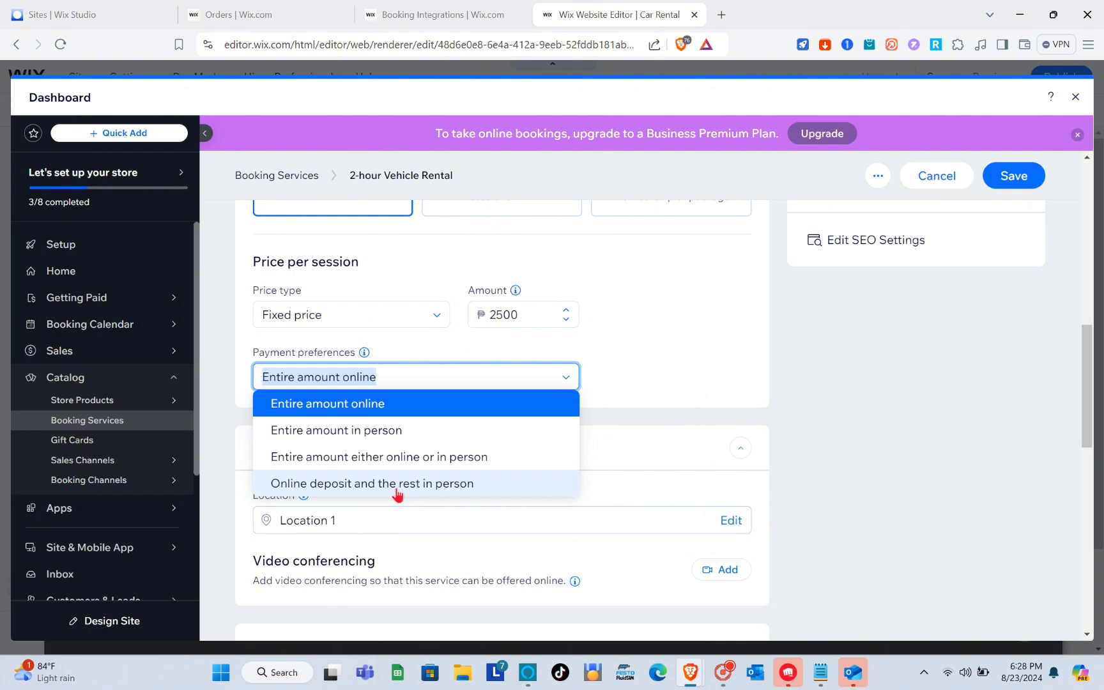
pyautogui.click(431, 407)
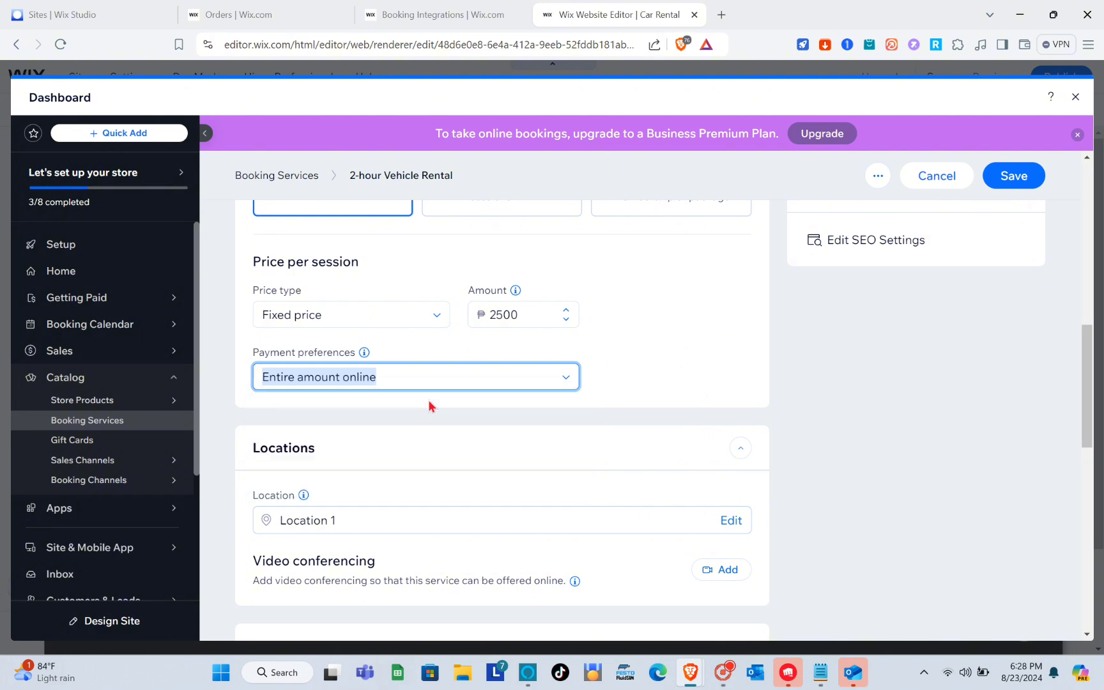
# - Review the service's Locations, Staff & Availability and Resources settings
pyautogui.scroll(-3, 432, 407)
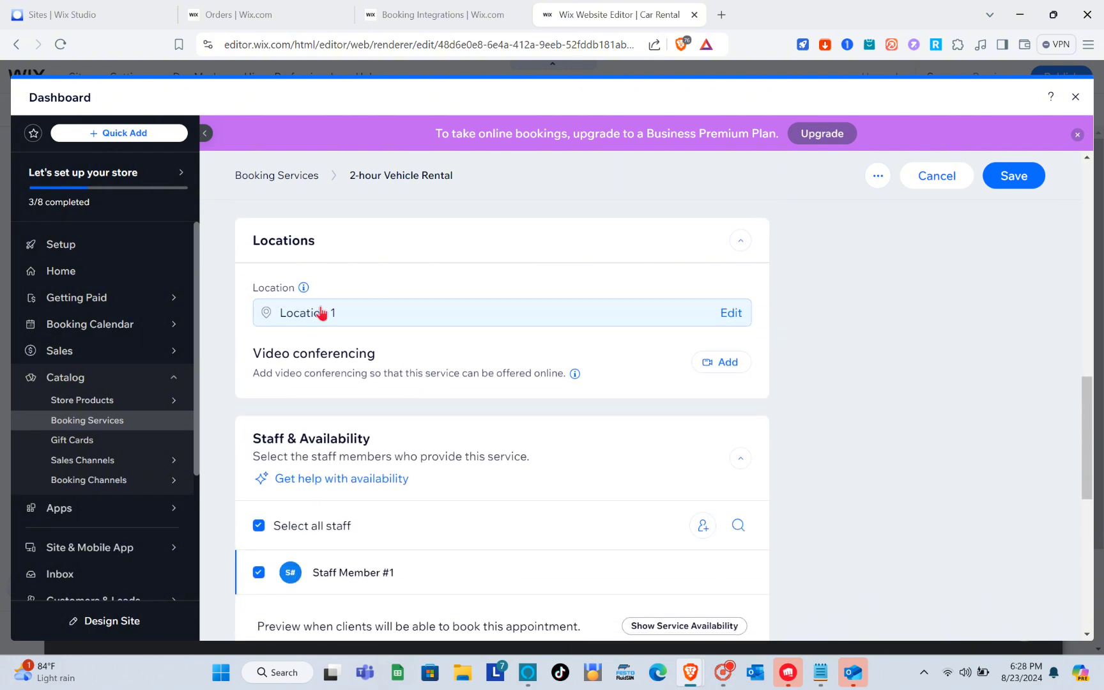
pyautogui.scroll(-2, 426, 377)
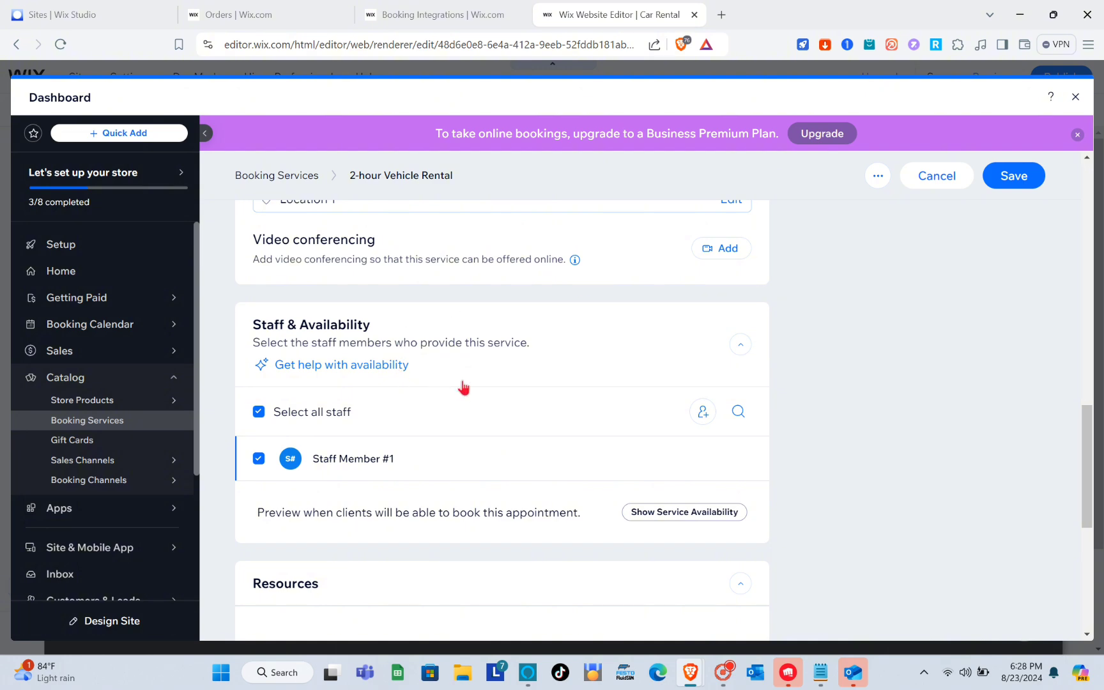
pyautogui.scroll(-2, 478, 380)
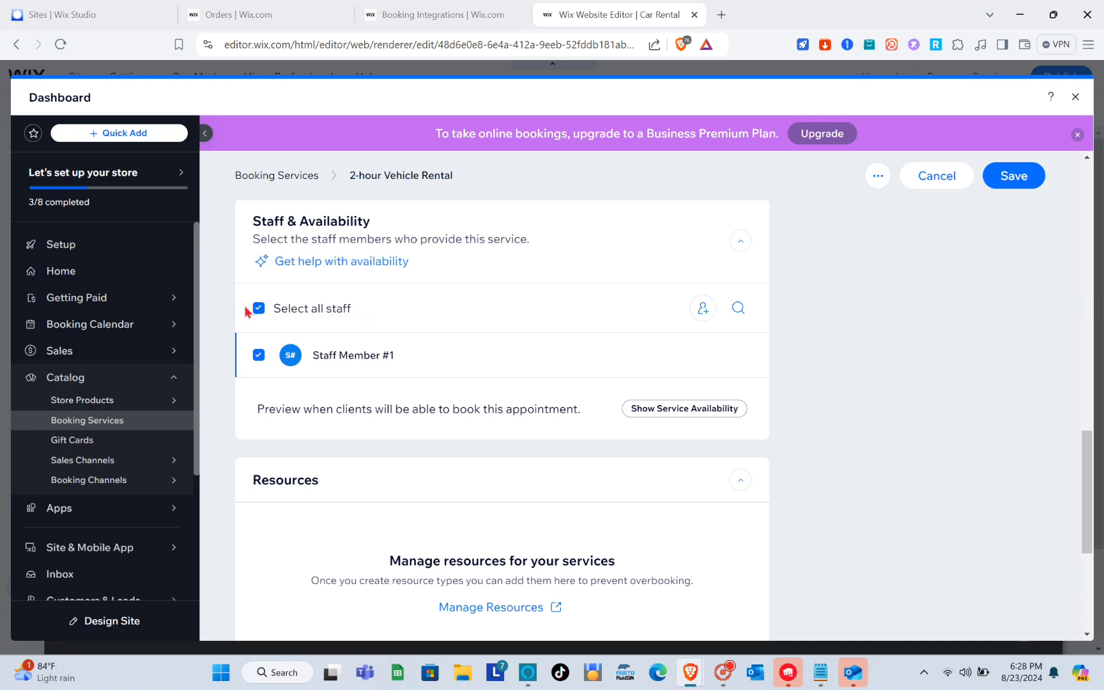
pyautogui.scroll(-2, 470, 362)
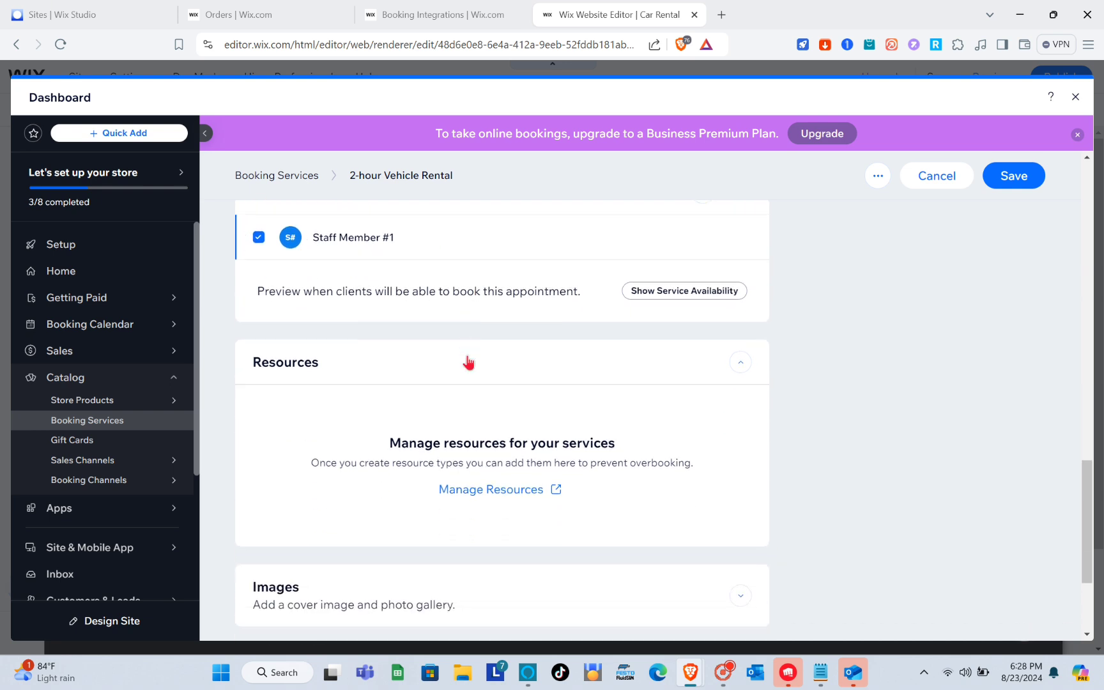
pyautogui.scroll(-2, 489, 249)
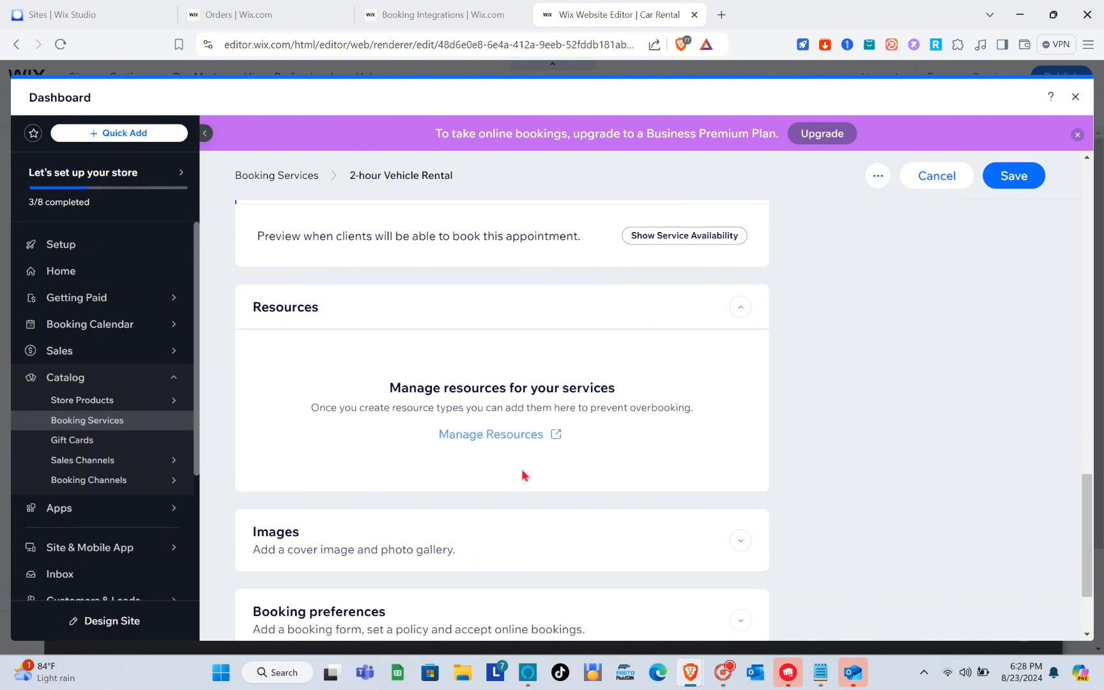
pyautogui.scroll(-2, 476, 487)
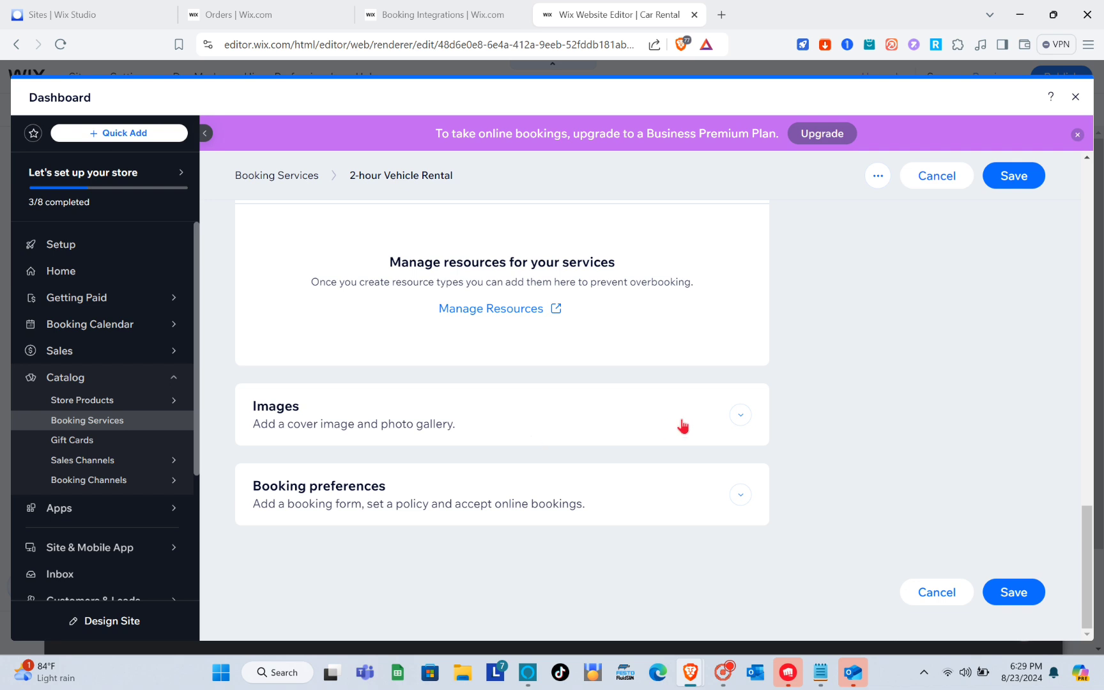
# - Expand the service's Images section and examine its cover image and service gallery options
pyautogui.click(738, 422)
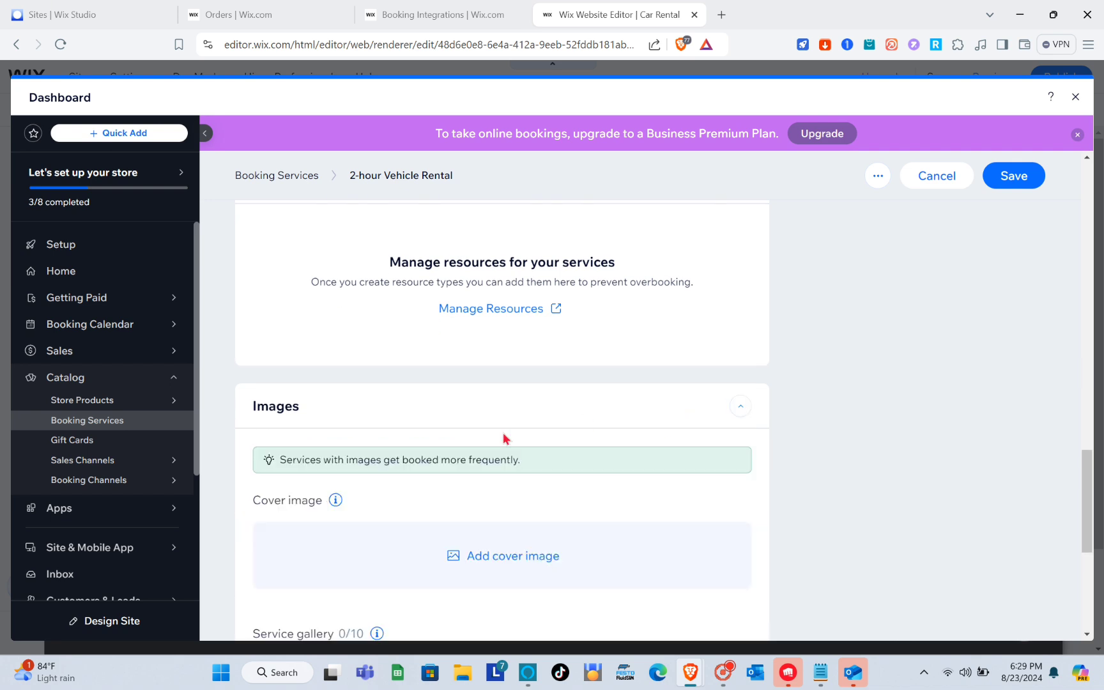
pyautogui.scroll(-3, 505, 438)
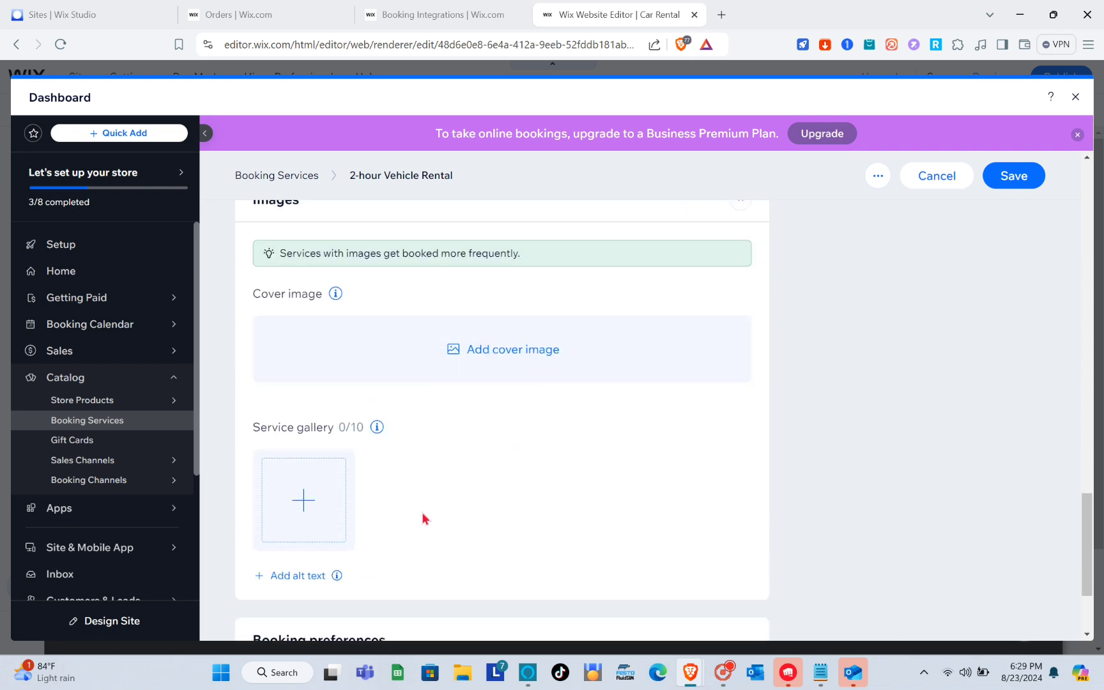
pyautogui.scroll(-3, 423, 519)
pyautogui.scroll(-1, 456, 528)
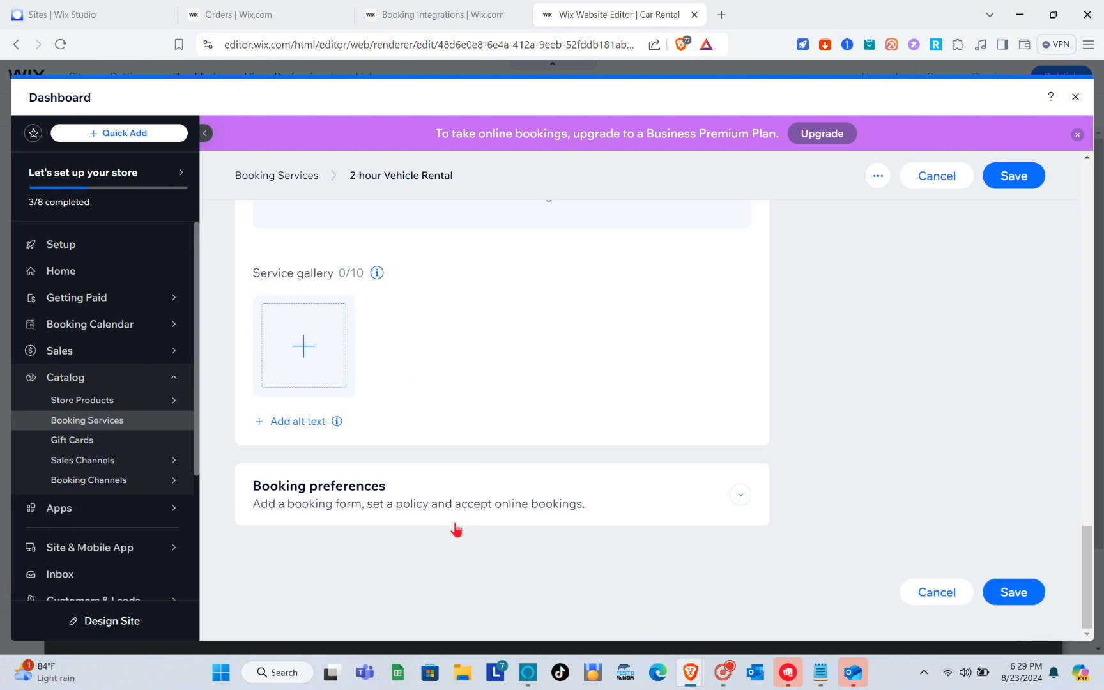
pyautogui.scroll(5, 454, 527)
pyautogui.scroll(-5, 453, 528)
# - Expand the Booking preferences and review the booking policy, online bookings, booking form and booking request settings
pyautogui.click(742, 496)
pyautogui.scroll(-5, 515, 451)
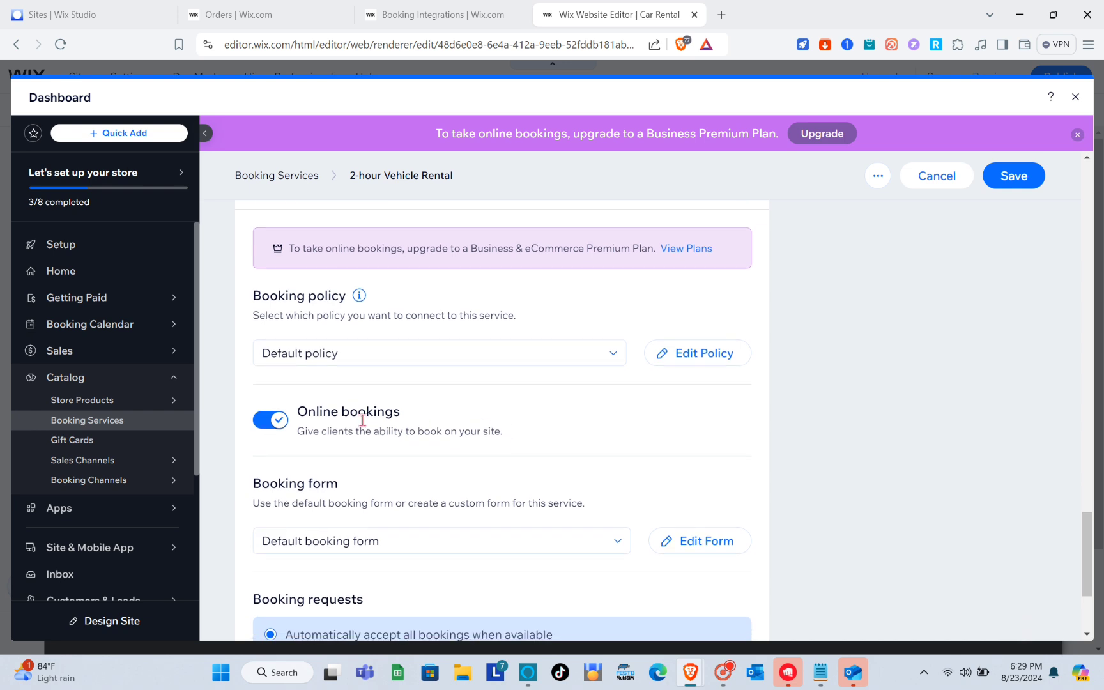
pyautogui.scroll(-2, 345, 429)
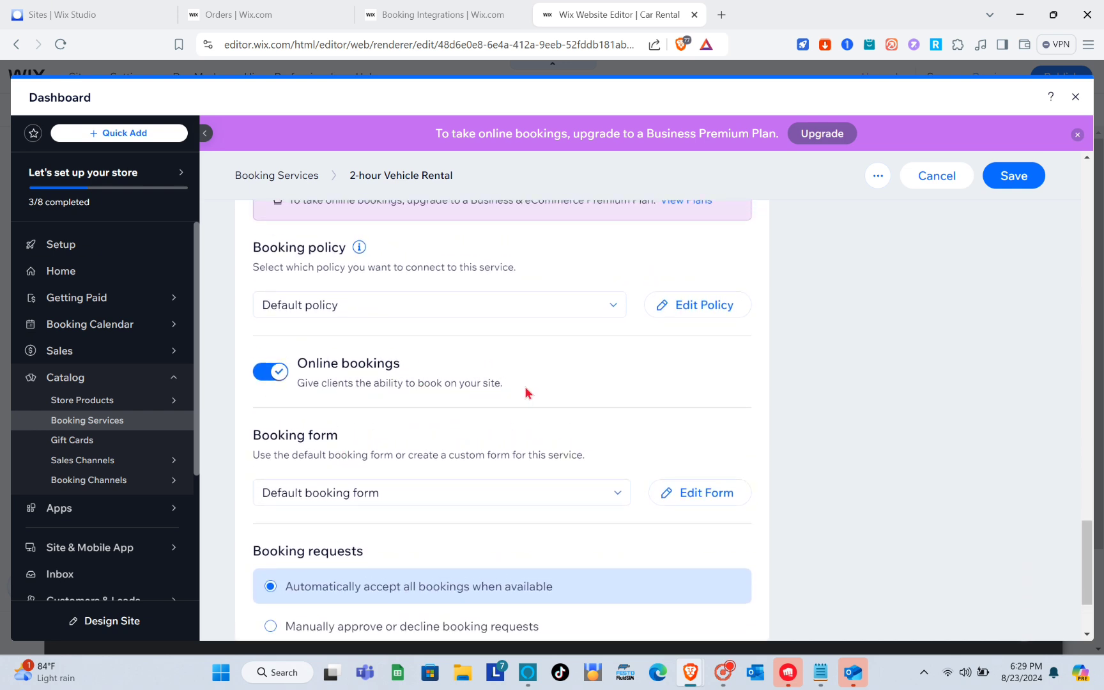
pyautogui.scroll(-2, 388, 444)
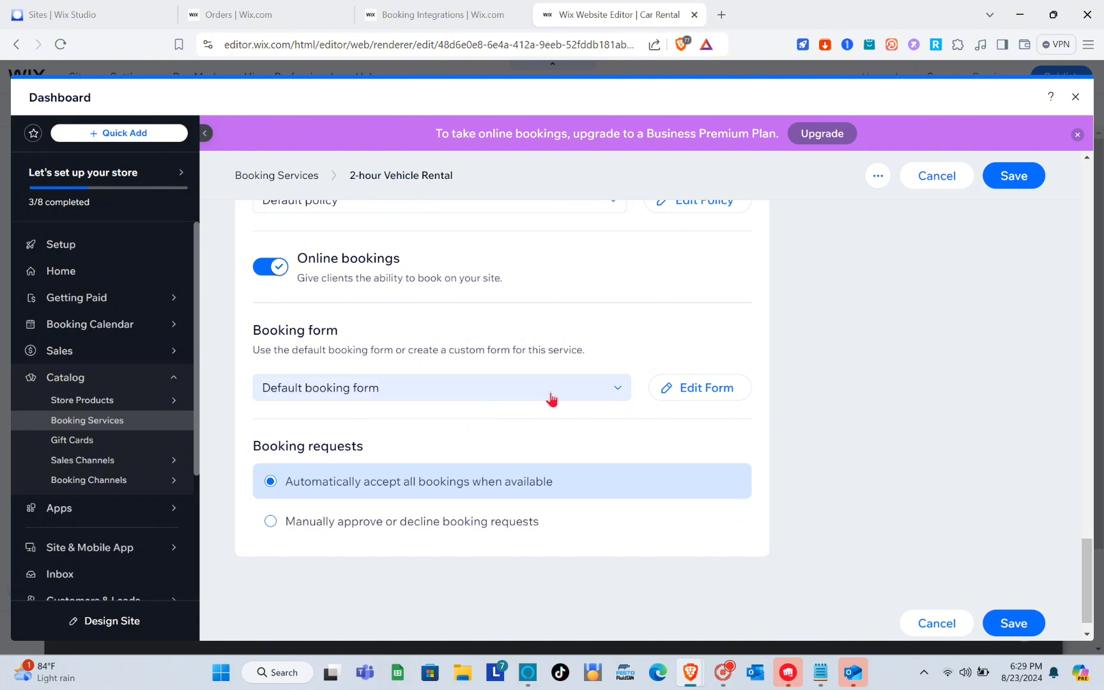
# - Save the service and open its default booking form for customization
pyautogui.click(709, 389)
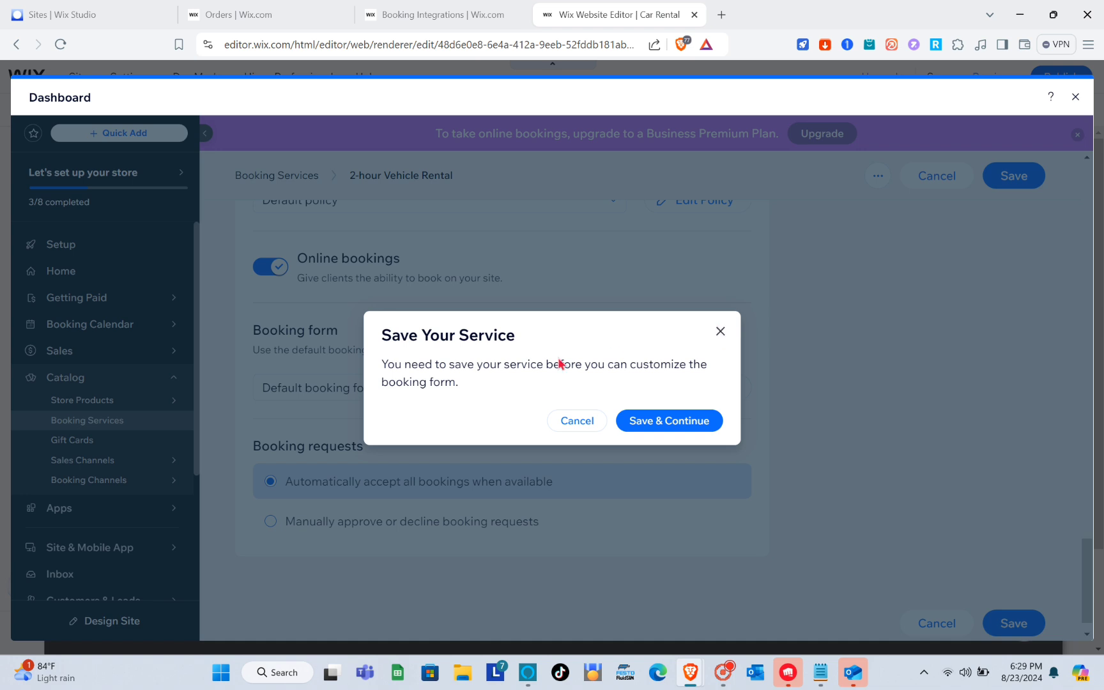
pyautogui.click(720, 332)
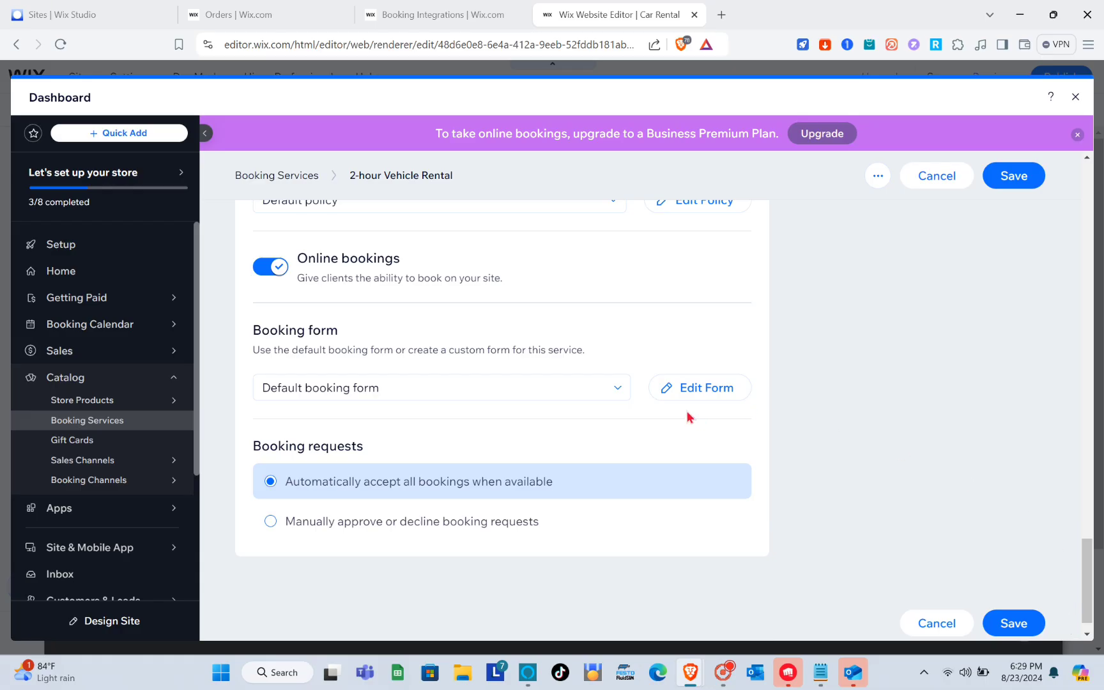
pyautogui.click(691, 391)
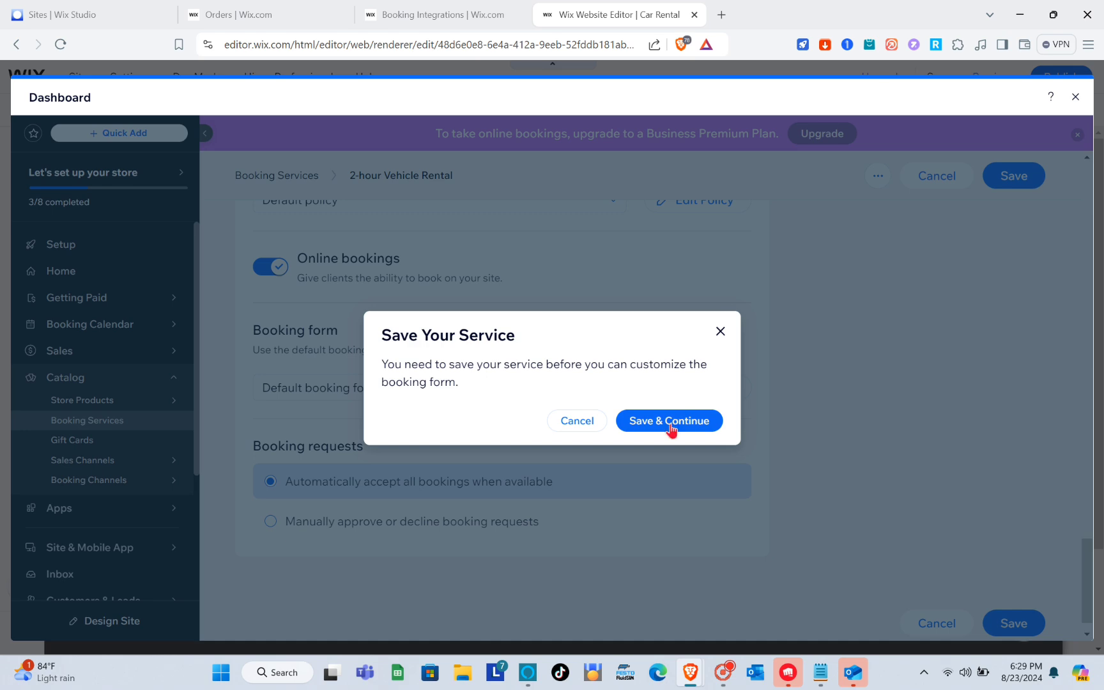
pyautogui.click(671, 427)
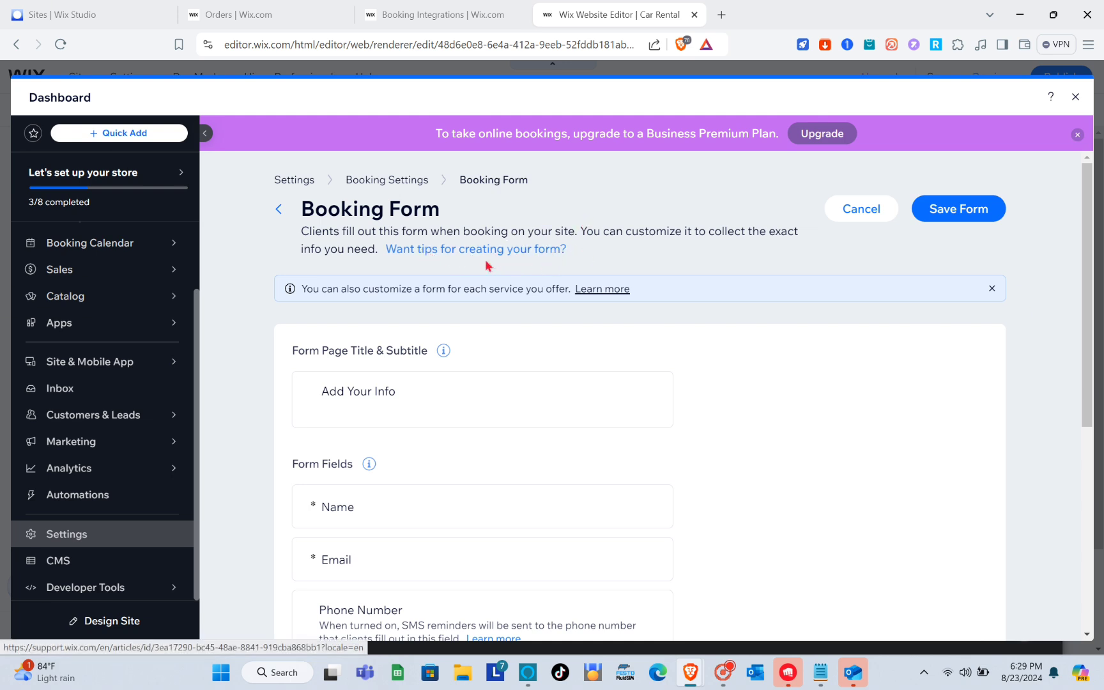
# - Open the booking form's page title and subtitle for editing and examine their options
pyautogui.scroll(-3, 431, 409)
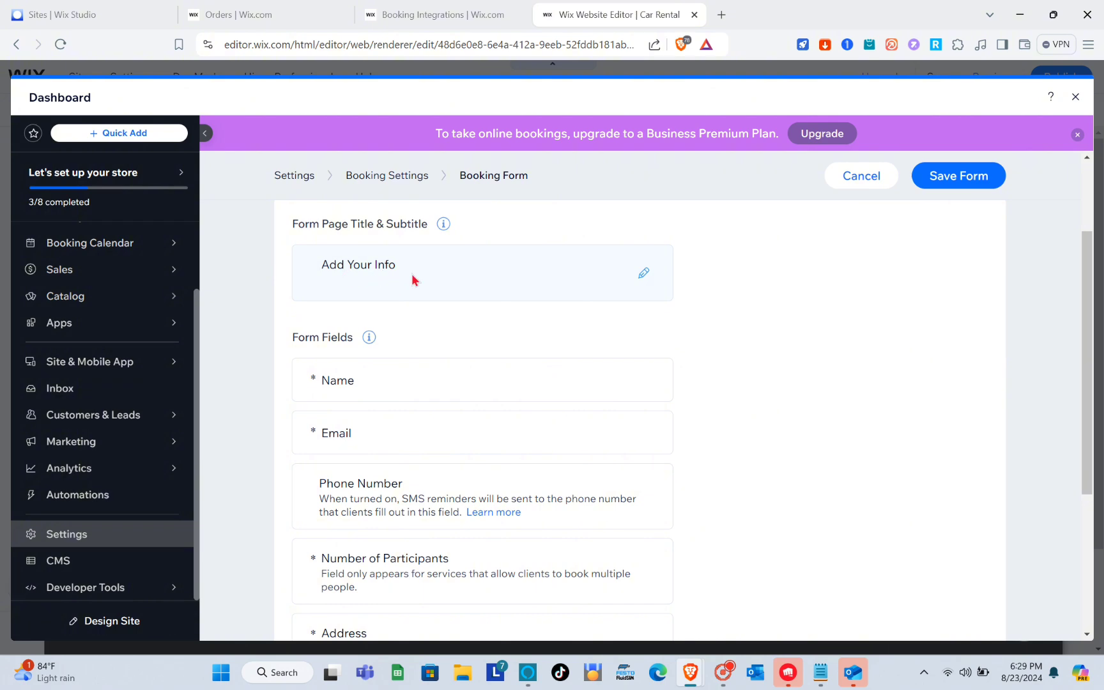
pyautogui.click(493, 280)
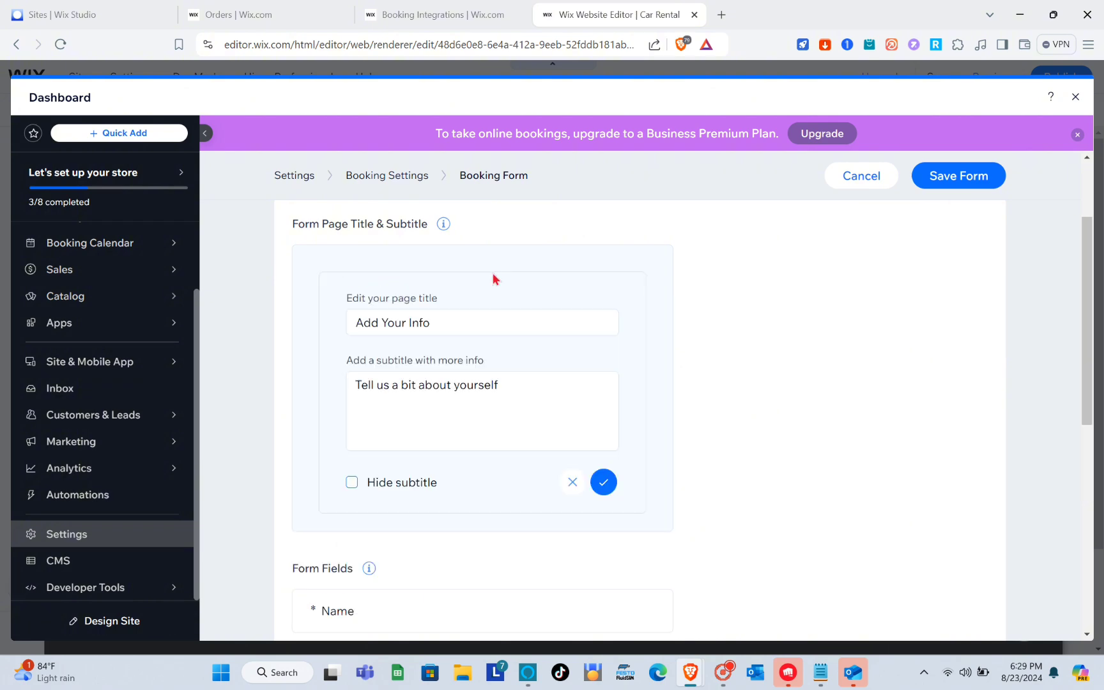
pyautogui.scroll(-2, 493, 279)
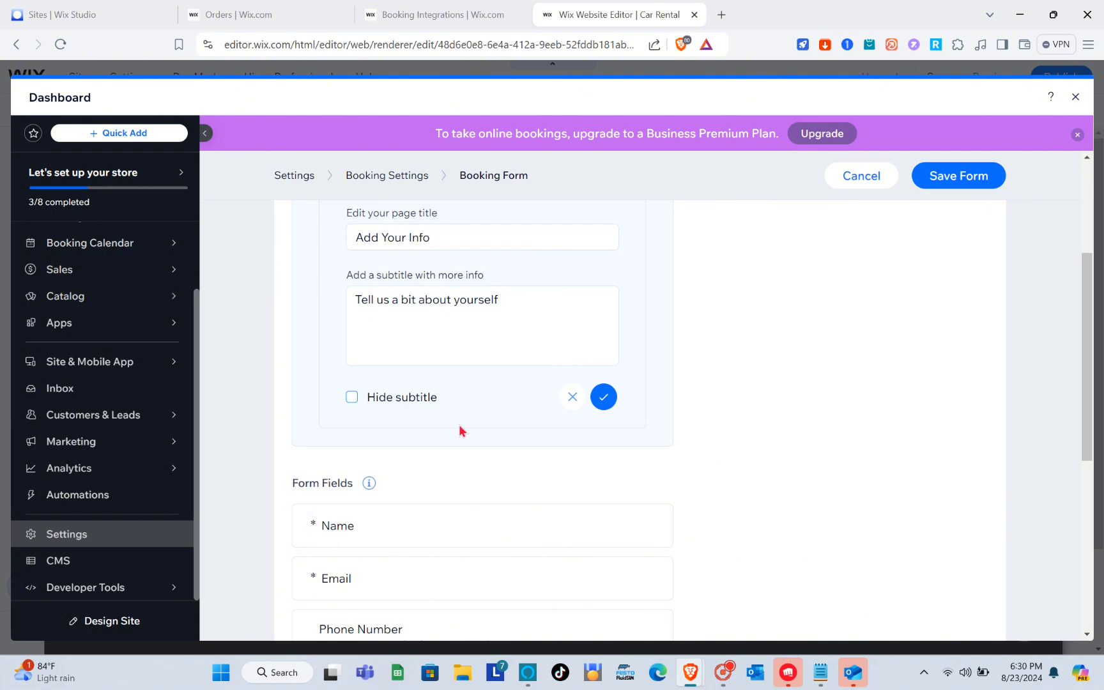
pyautogui.scroll(-1, 458, 429)
pyautogui.scroll(-1, 473, 389)
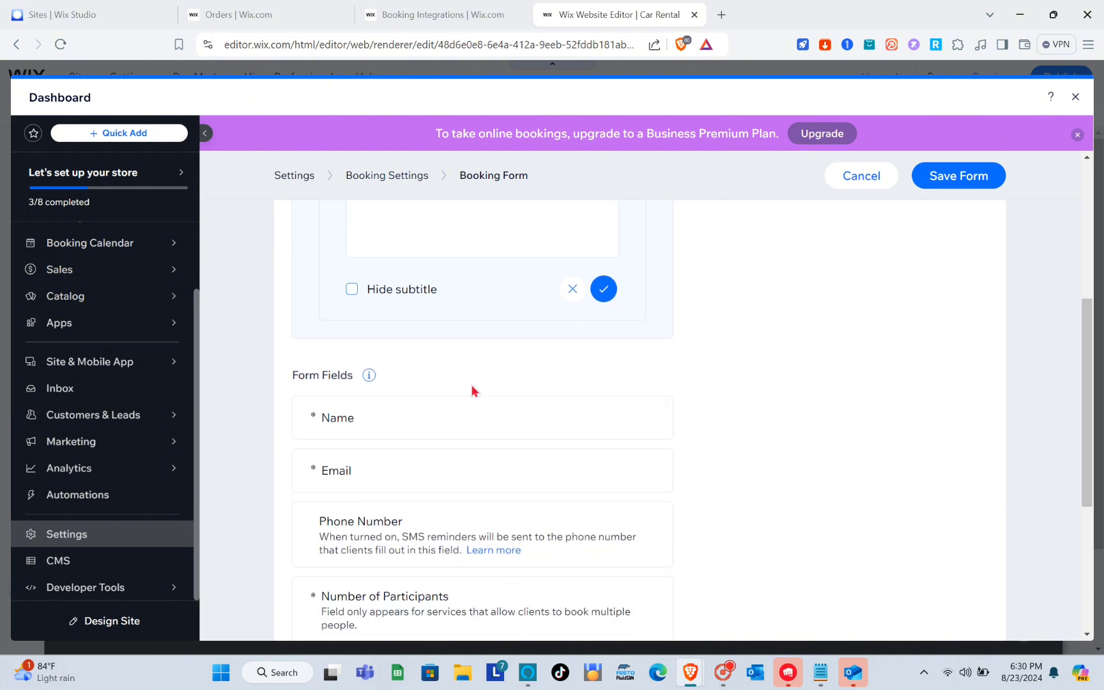
# - Open the booking form's Name field for editing and examine its custom label option
pyautogui.scroll(-1, 430, 402)
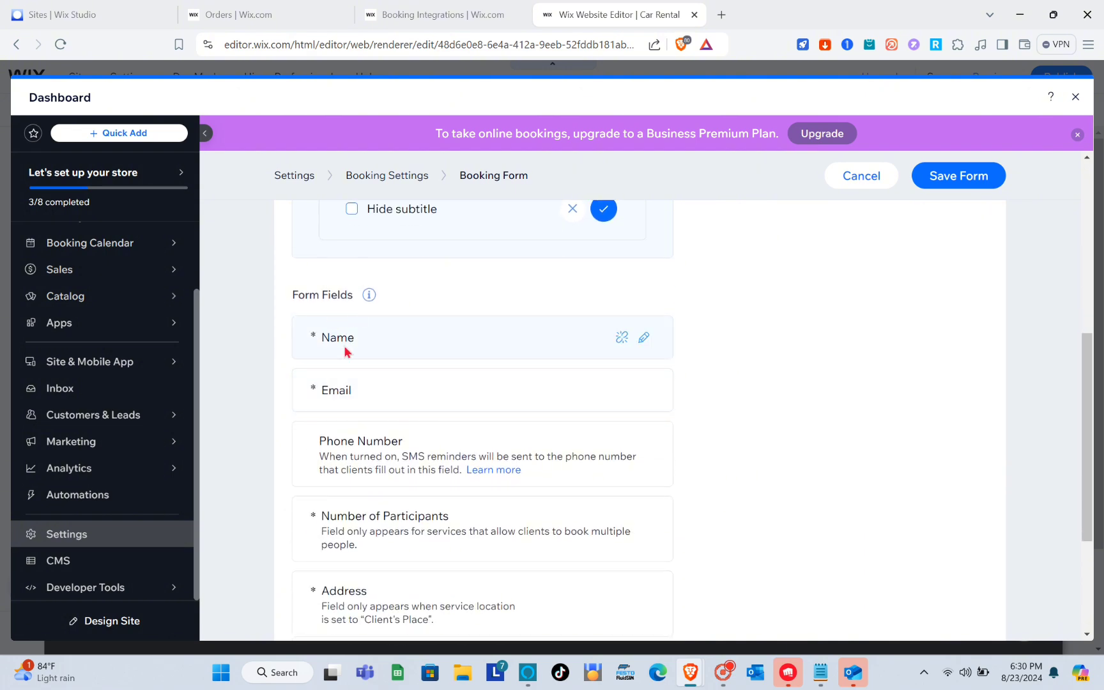
pyautogui.scroll(-2, 432, 353)
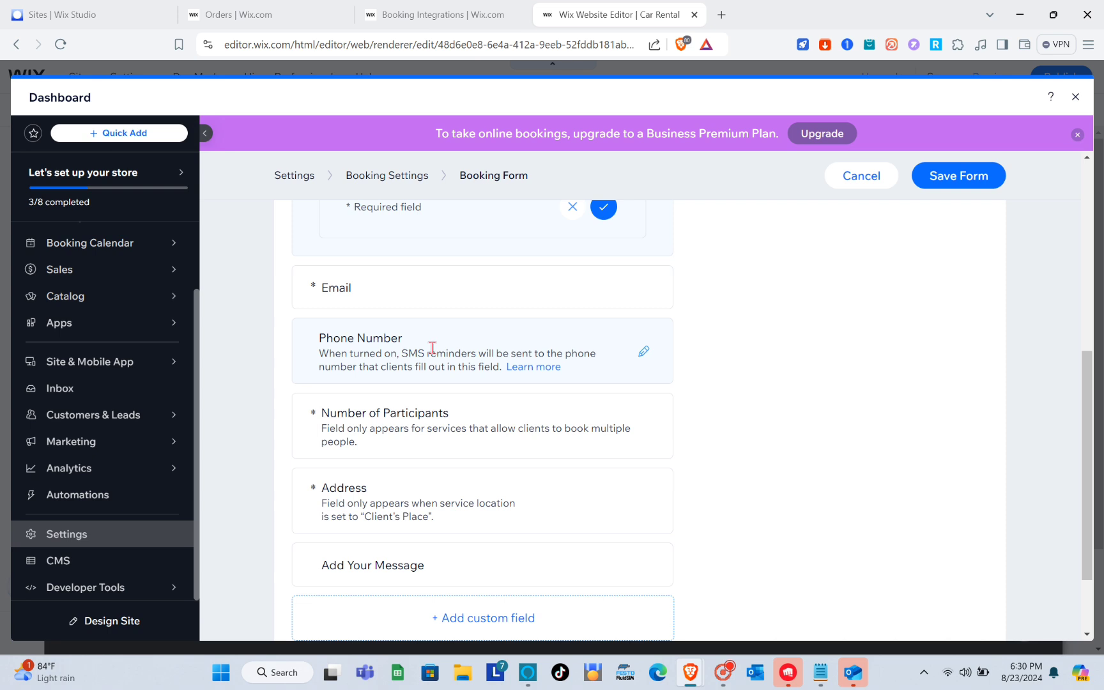
pyautogui.scroll(3, 444, 320)
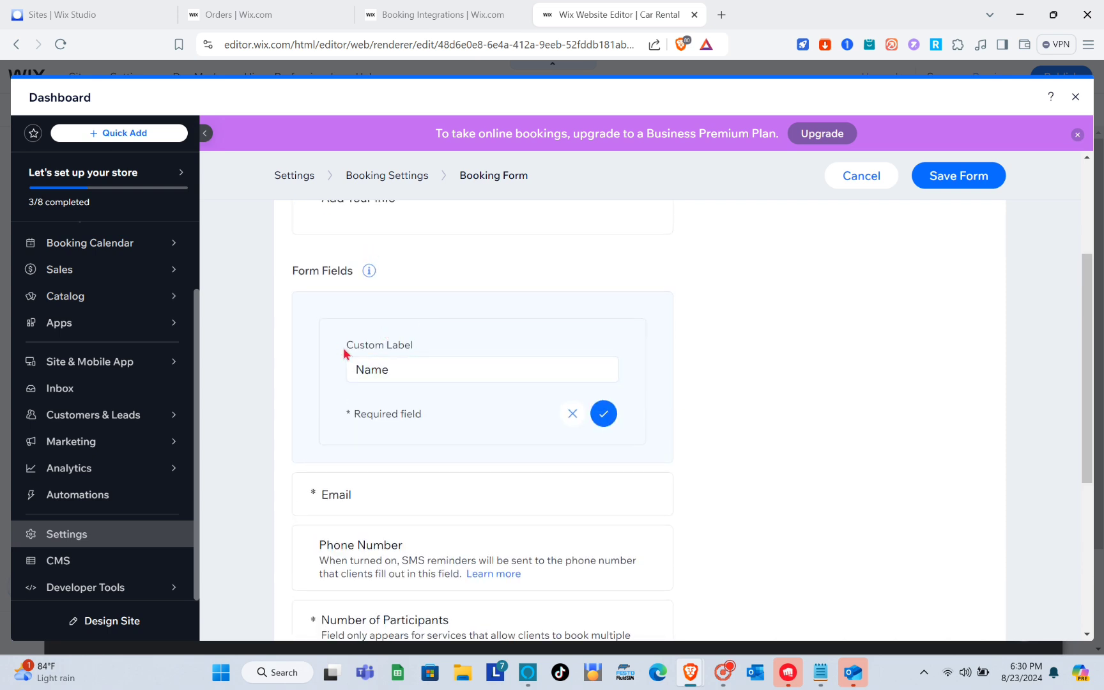
pyautogui.moveTo(368, 274)
pyautogui.scroll(-2, 503, 305)
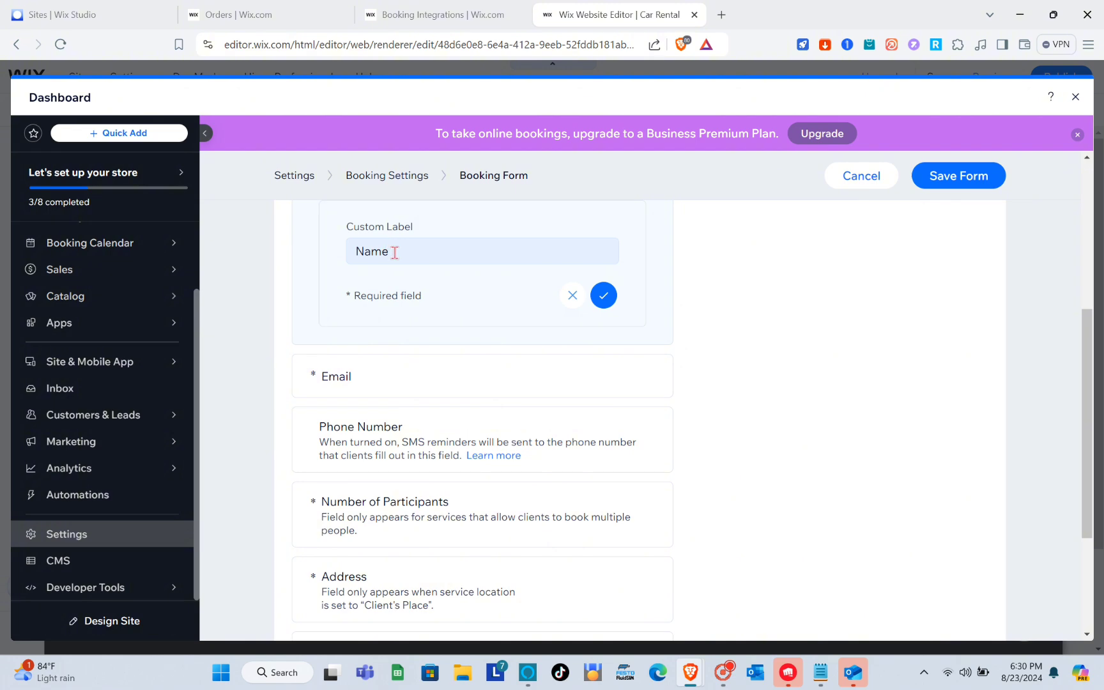
# - Review the booking form's remaining fields from Email to Add Your Message, and save the form
pyautogui.scroll(-2, 439, 434)
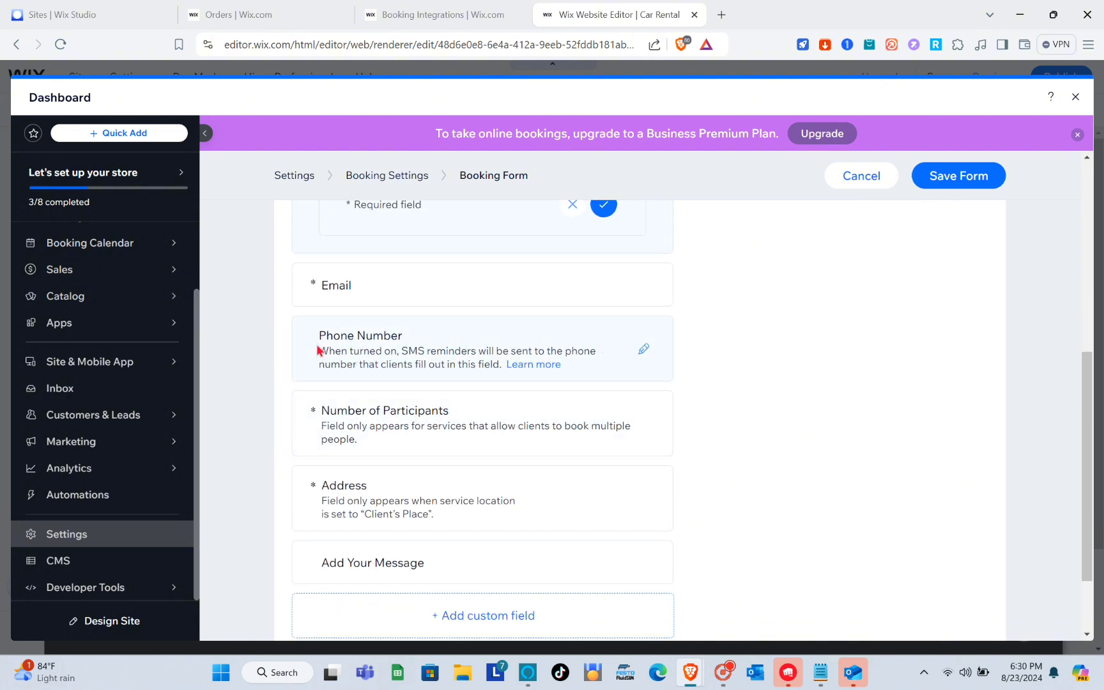
pyautogui.scroll(-1, 396, 356)
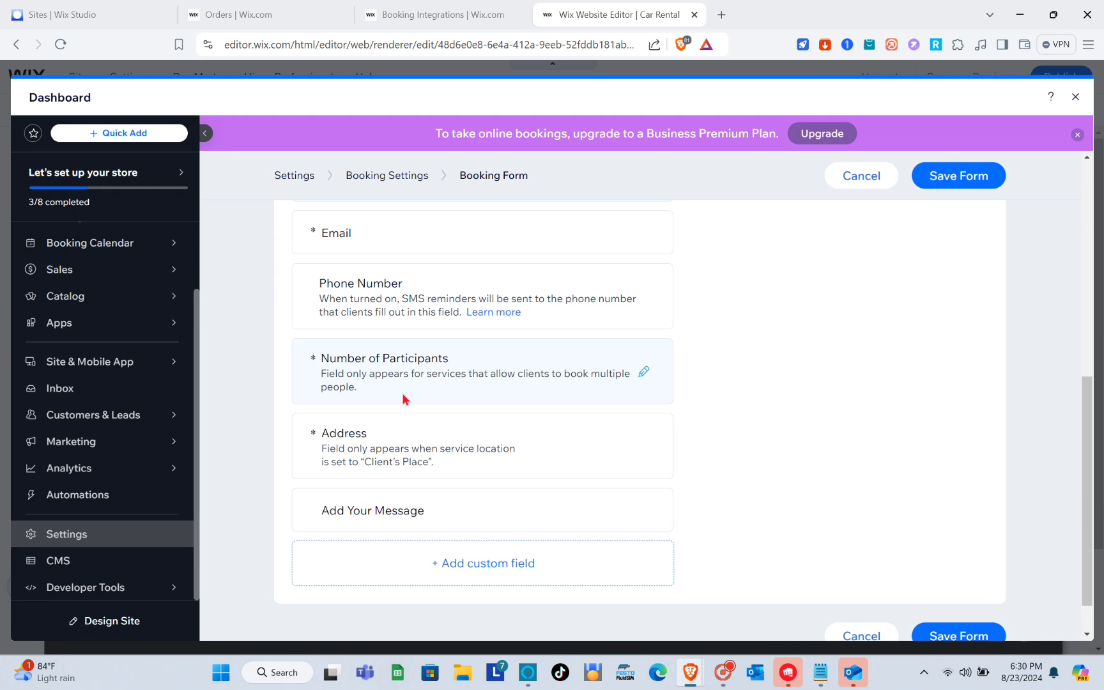
pyautogui.scroll(-1, 405, 400)
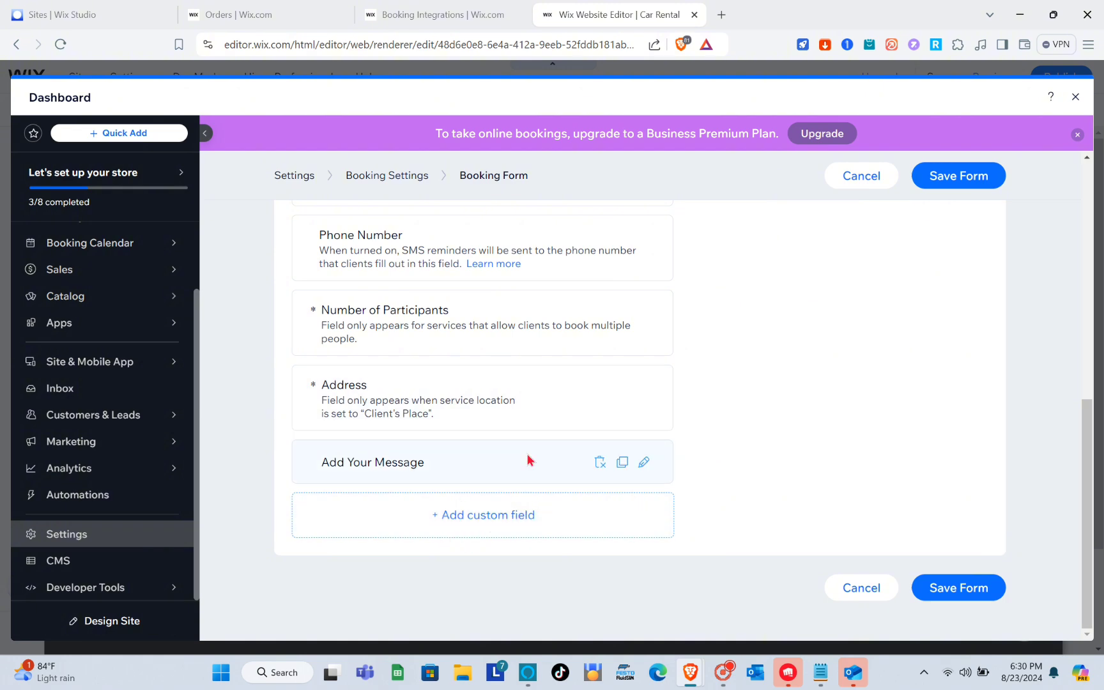
pyautogui.scroll(10, 527, 459)
pyautogui.scroll(-10, 528, 459)
pyautogui.click(941, 593)
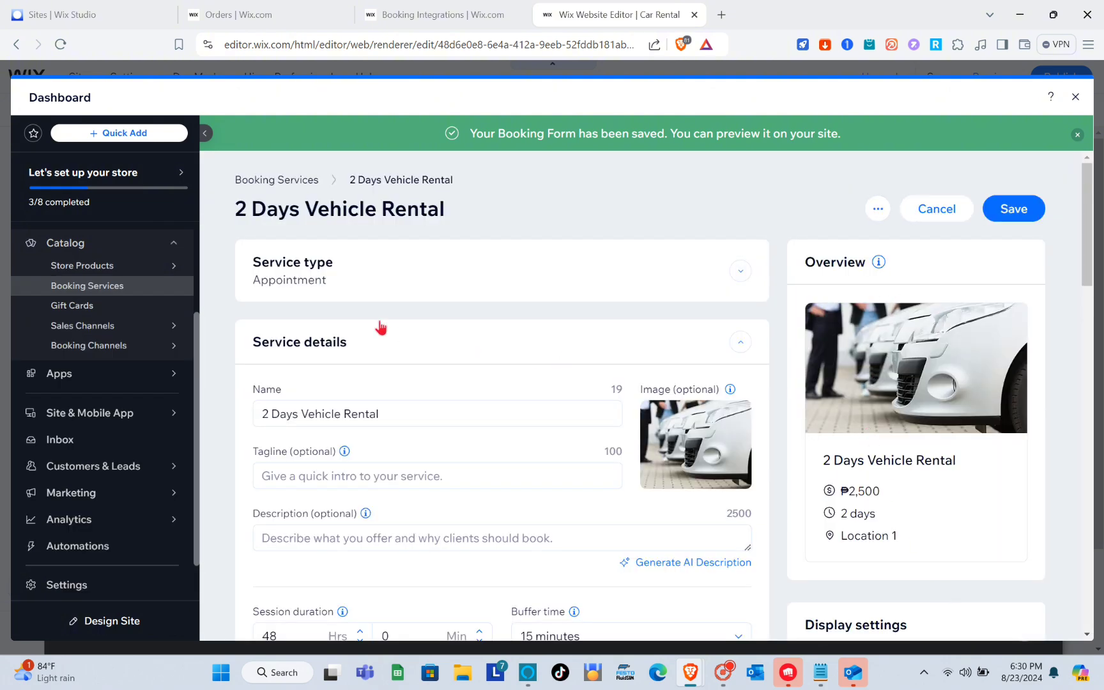
# - Save the 2 Days Vehicle Rental service, check the service list, and return to the site editor
pyautogui.scroll(-3, 381, 326)
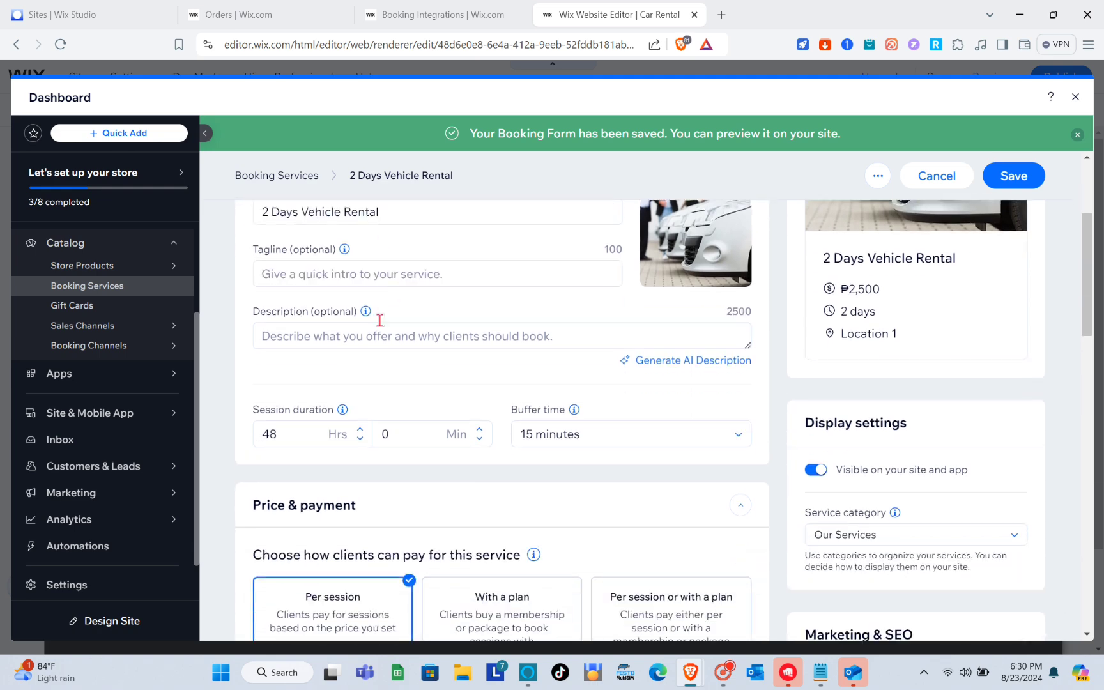
pyautogui.scroll(3, 380, 320)
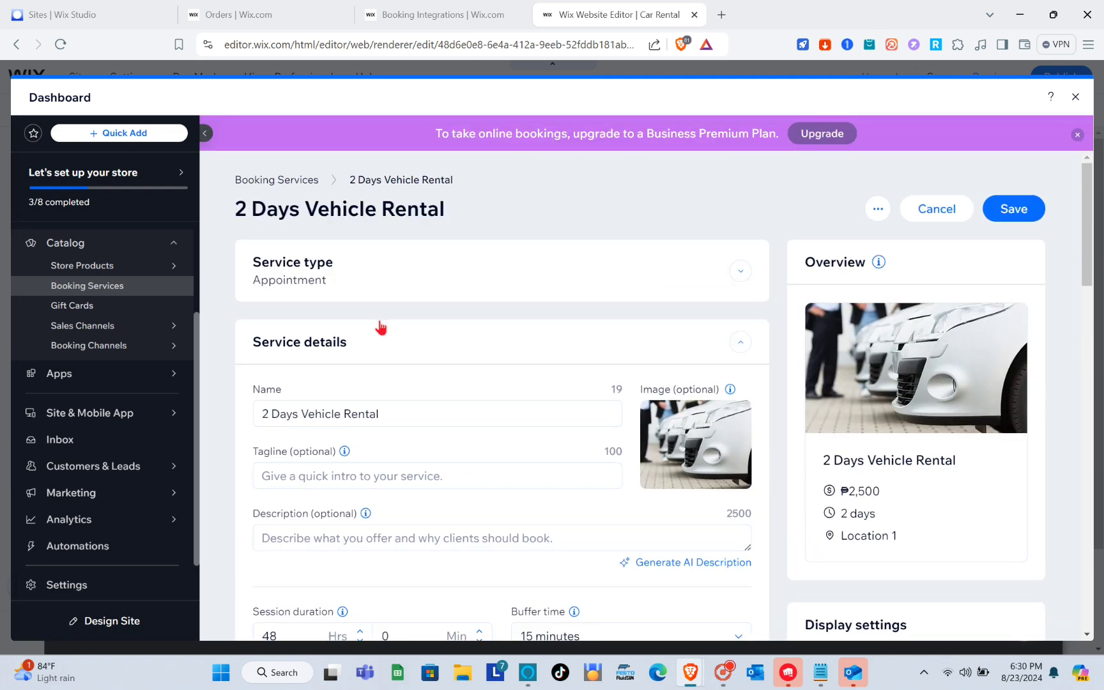
pyautogui.click(1014, 209)
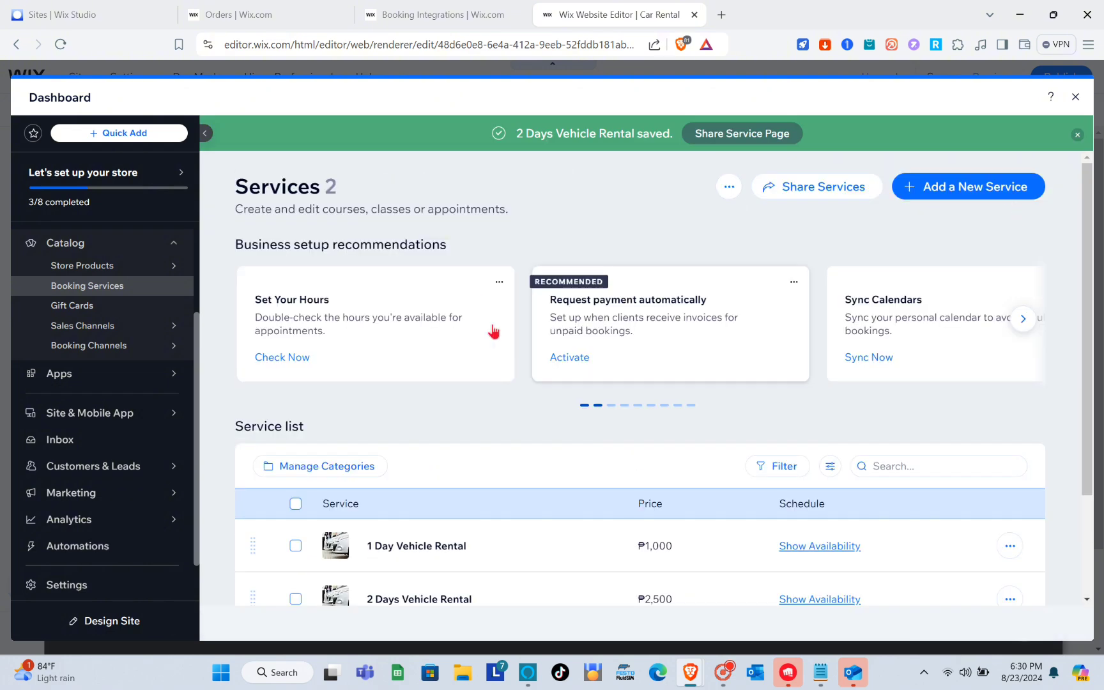
pyautogui.scroll(-2, 475, 355)
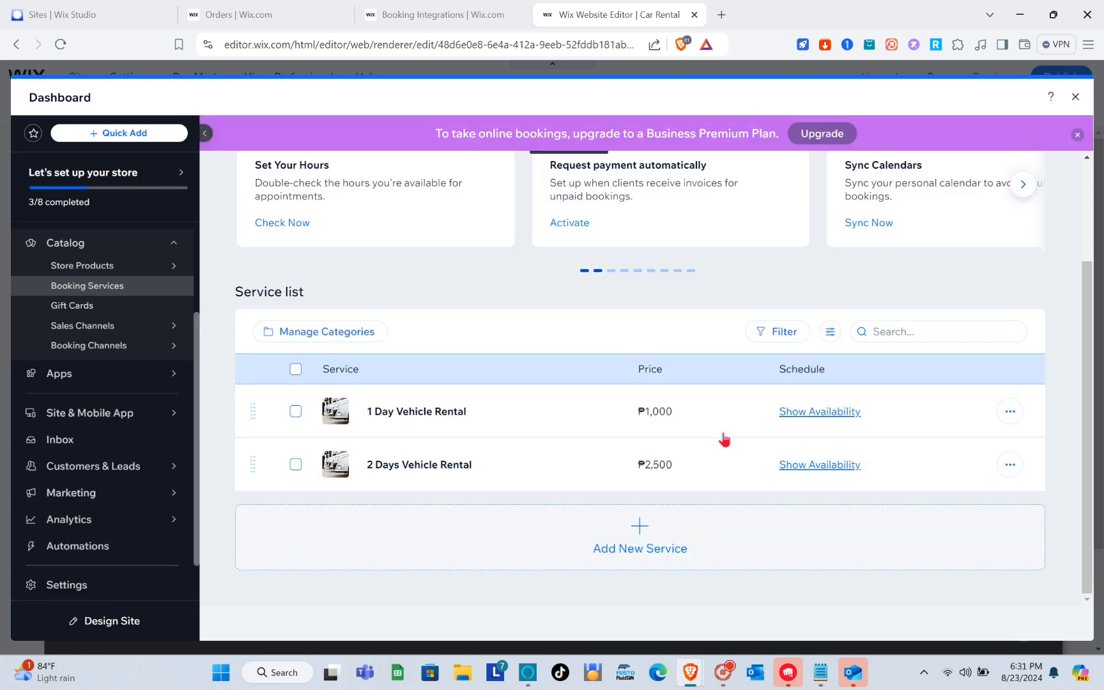
pyautogui.click(1076, 97)
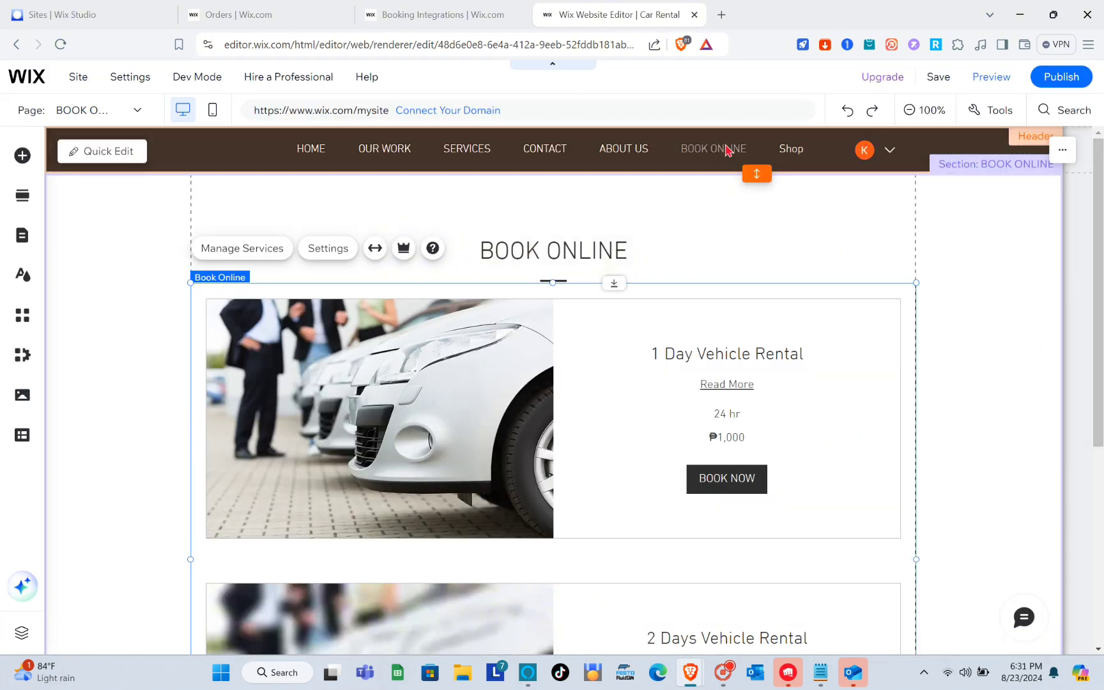
# - Preview the site and look through the home page down to the Visit Us section
pyautogui.click(987, 80)
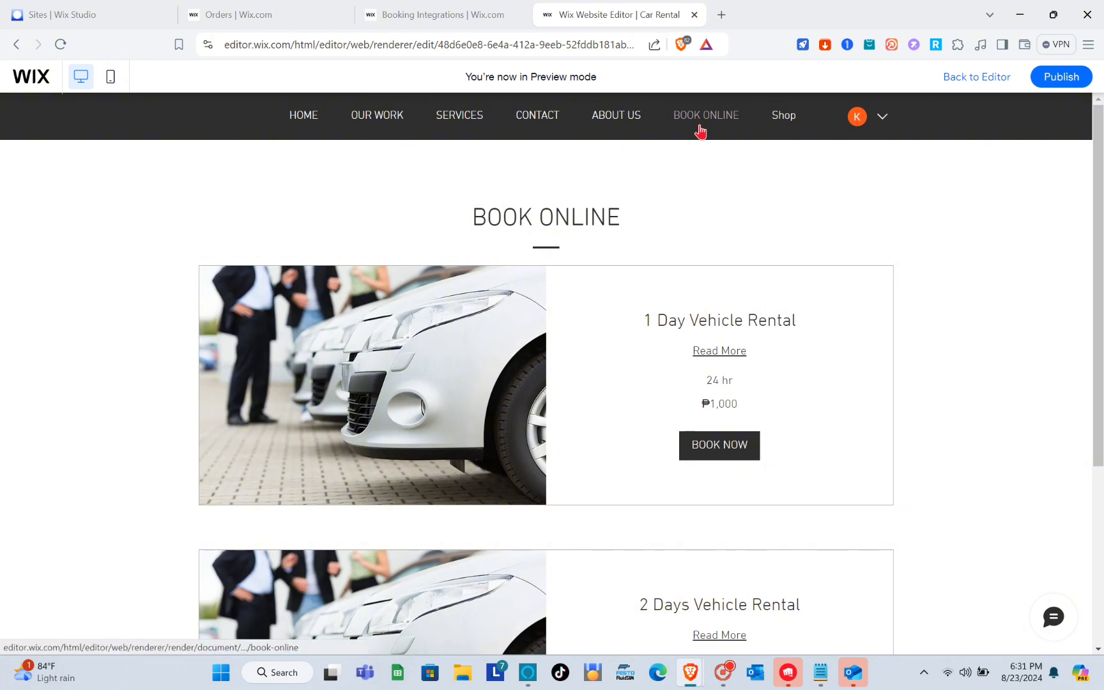
pyautogui.click(613, 116)
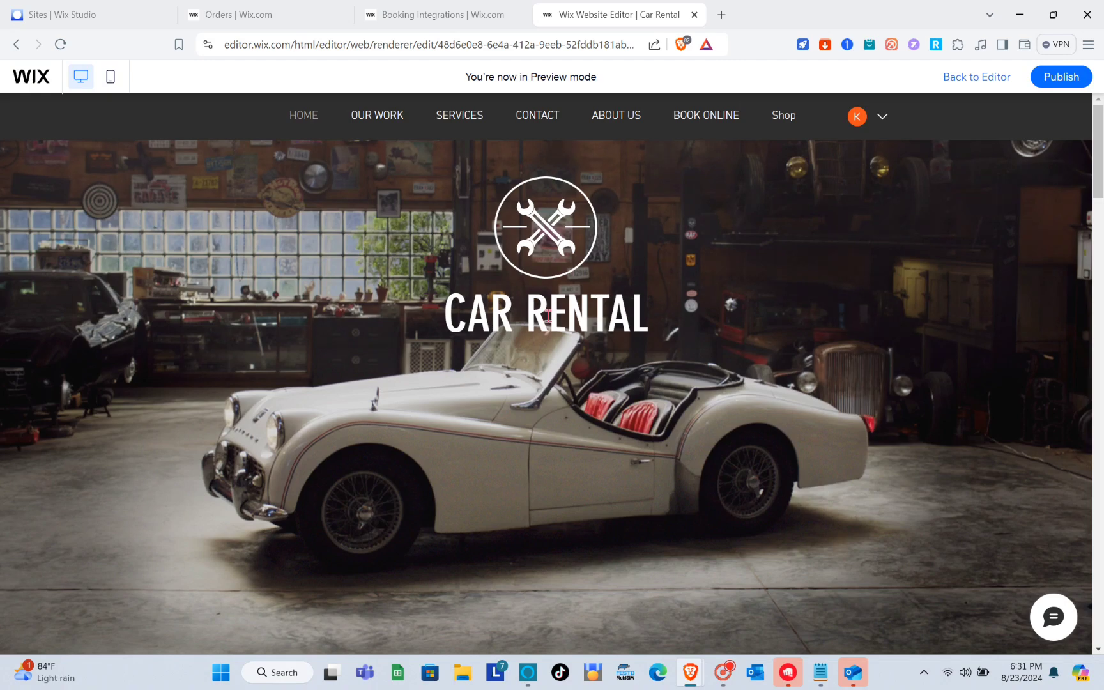
pyautogui.scroll(-3, 548, 322)
pyautogui.scroll(-10, 548, 322)
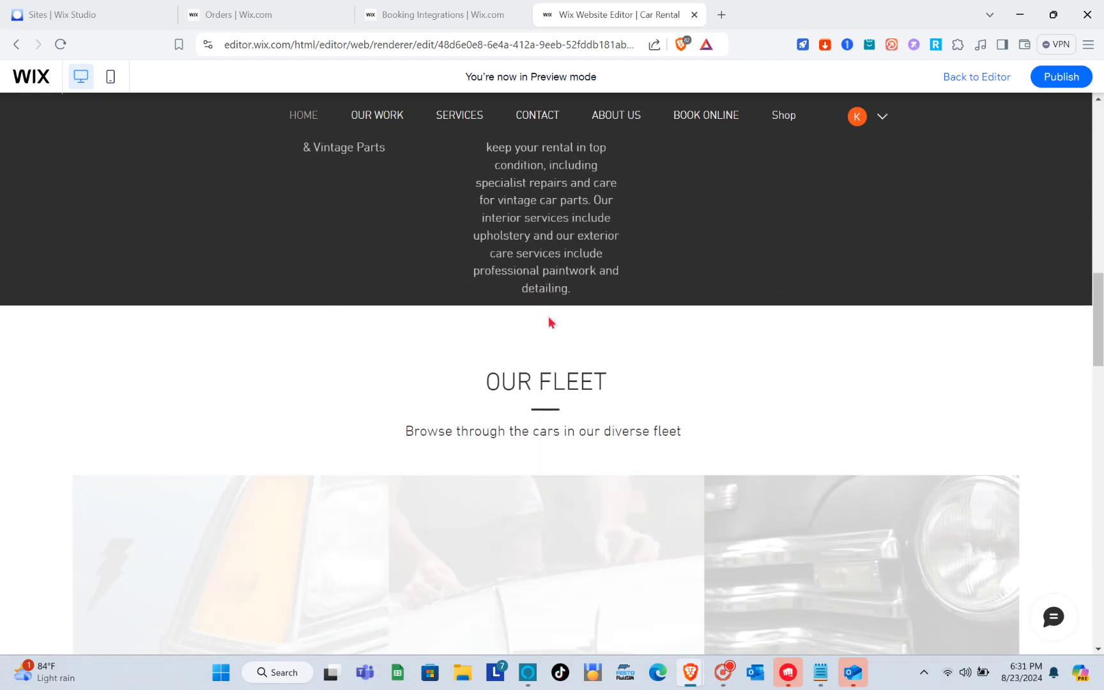
pyautogui.scroll(-10, 549, 322)
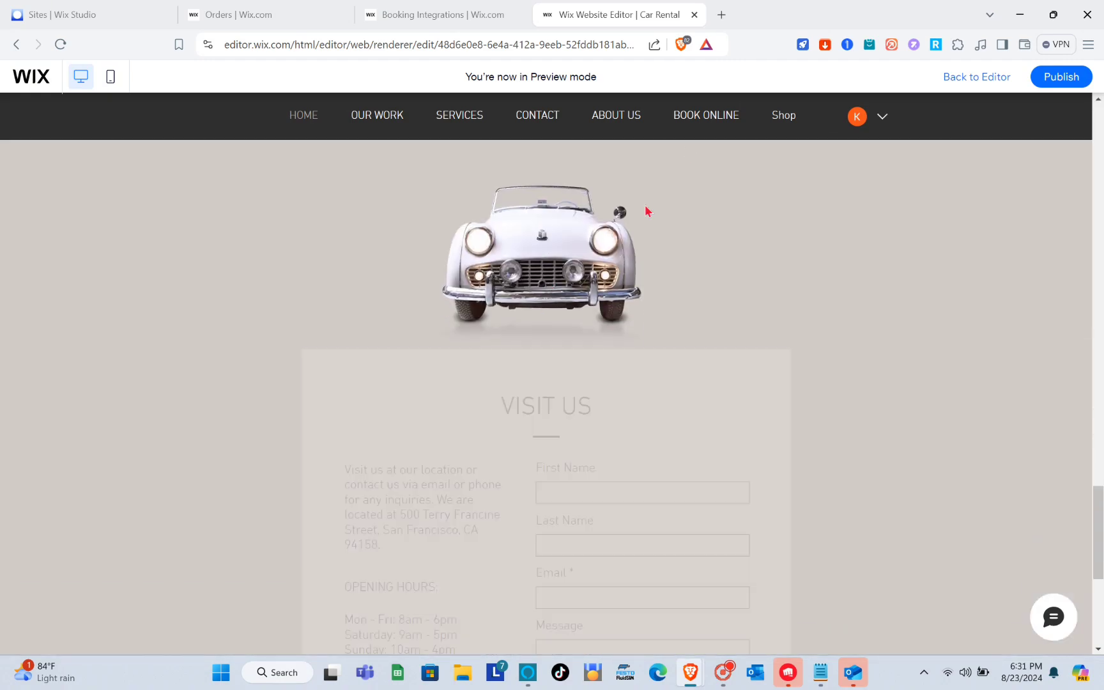
# - Open the Book Online page in the preview and examine the 1 Day and 2 Days Vehicle Rental listings
pyautogui.click(706, 115)
pyautogui.scroll(-4, 544, 358)
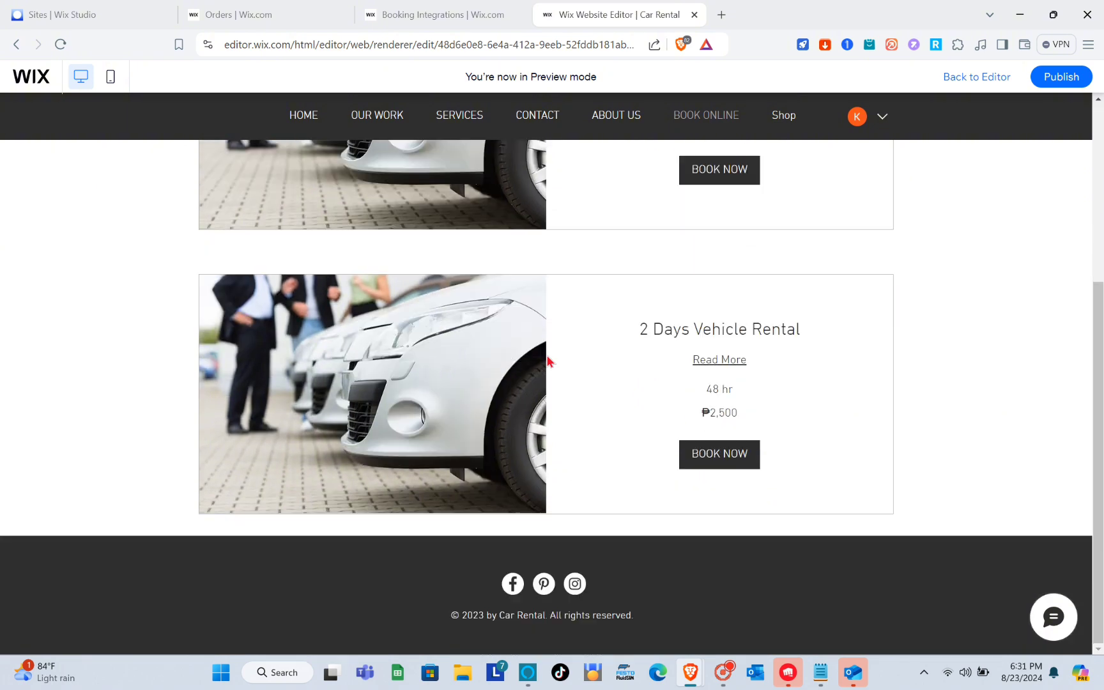
pyautogui.scroll(2, 547, 361)
pyautogui.scroll(2, 548, 361)
pyautogui.scroll(-2, 549, 361)
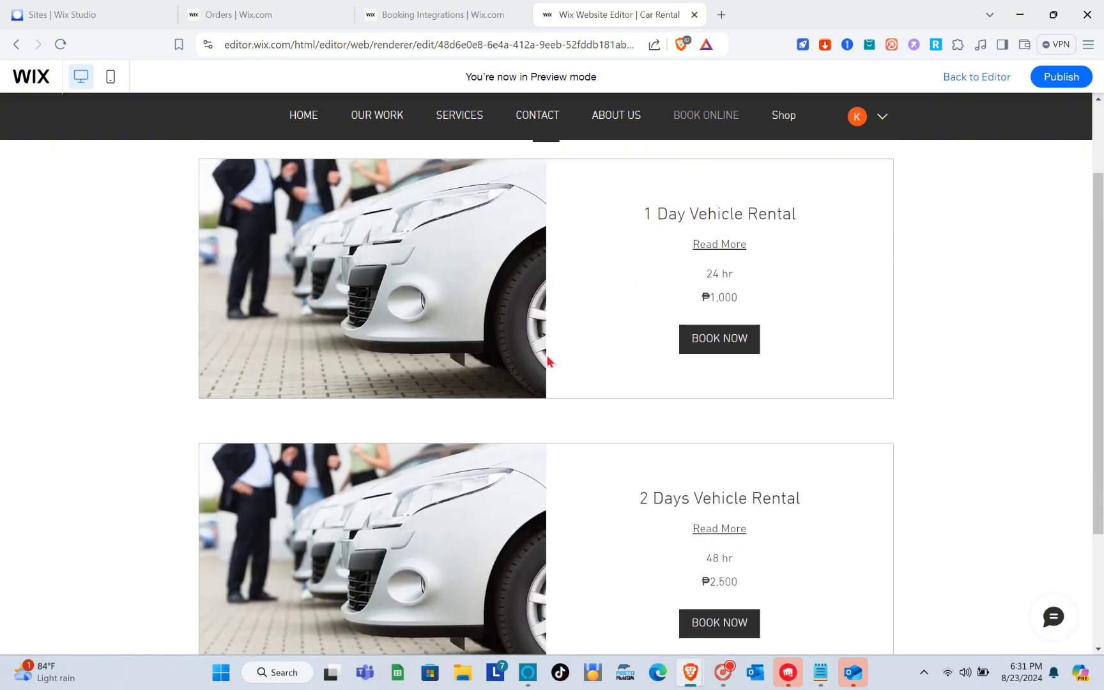
pyautogui.scroll(1, 548, 361)
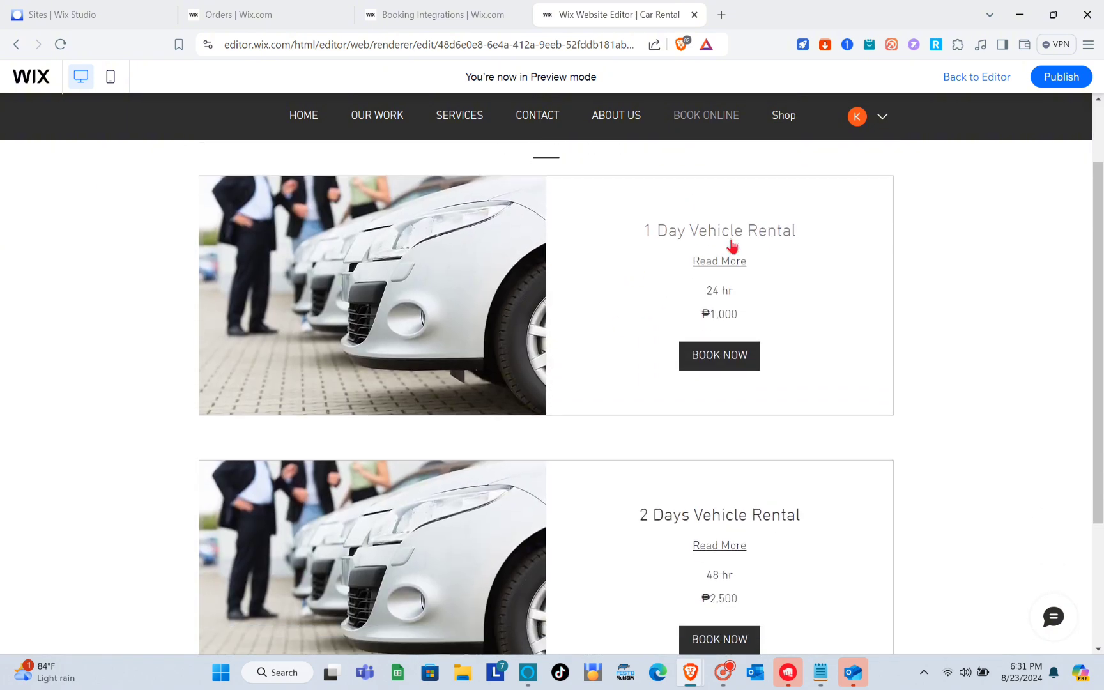
pyautogui.scroll(-1, 732, 246)
pyautogui.scroll(-1, 733, 246)
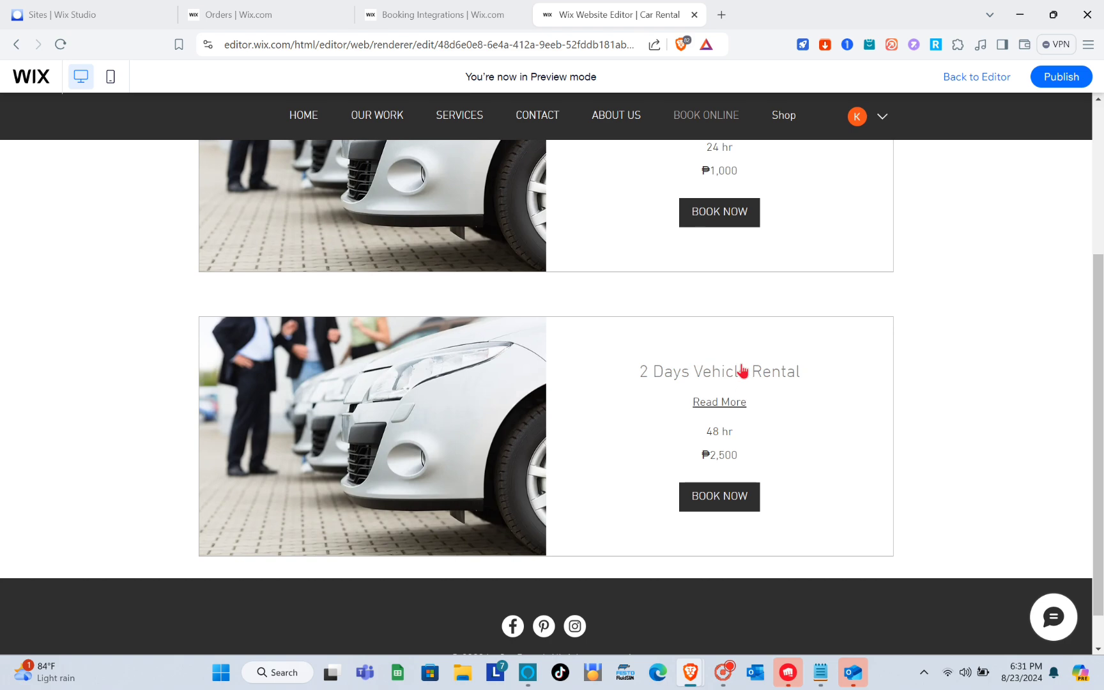
pyautogui.scroll(2, 741, 371)
pyautogui.scroll(1, 742, 371)
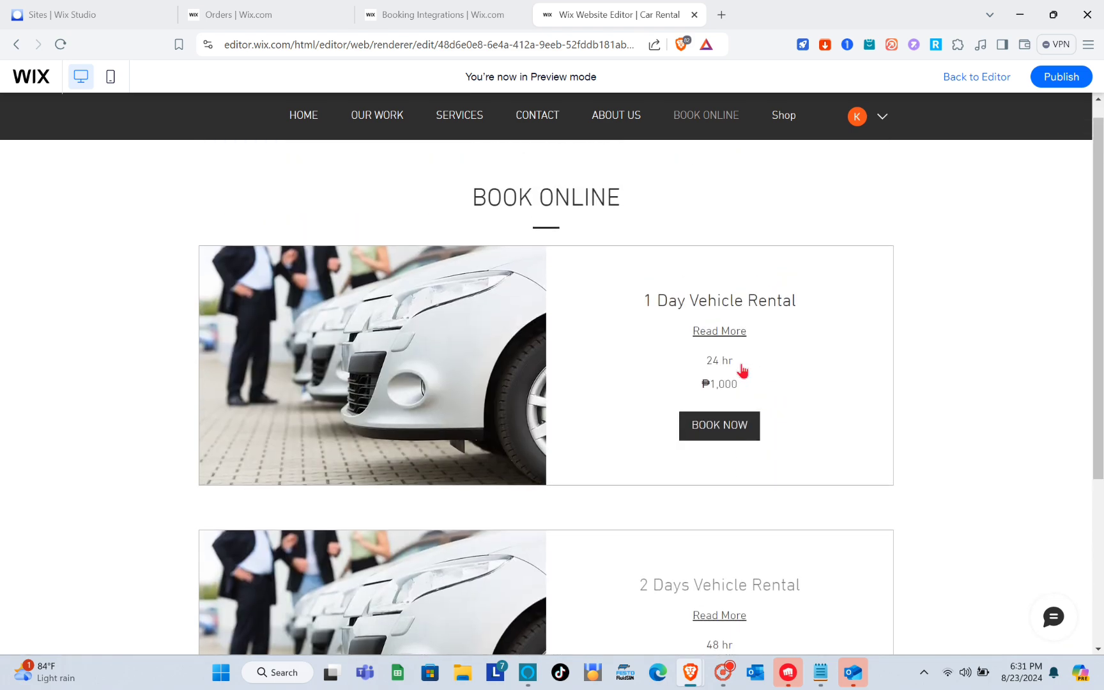
# - Start booking the 1 Day Vehicle Rental and check availability for August 26, 25 and 28, plus the next available slot
pyautogui.click(709, 433)
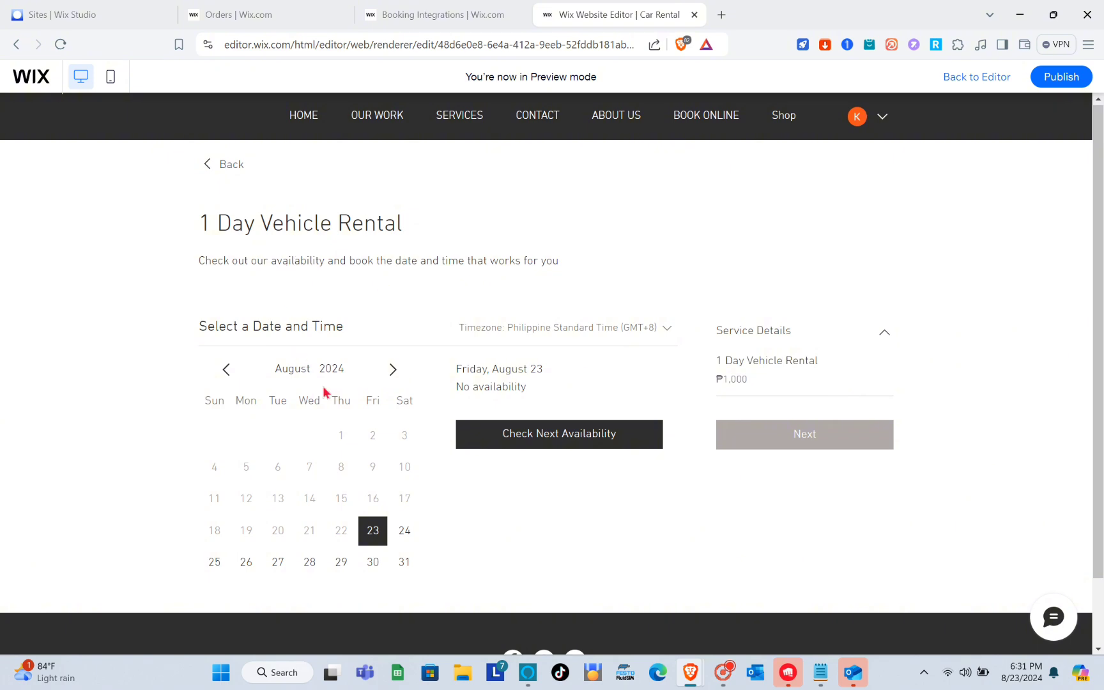
pyautogui.scroll(-1, 340, 396)
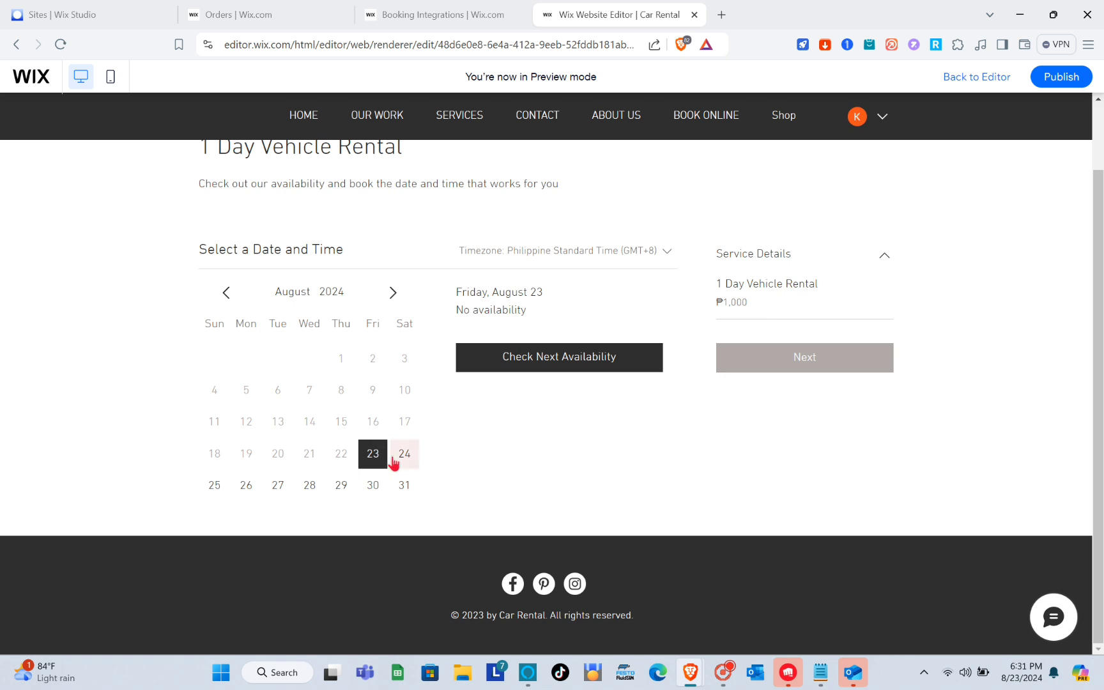
pyautogui.click(243, 493)
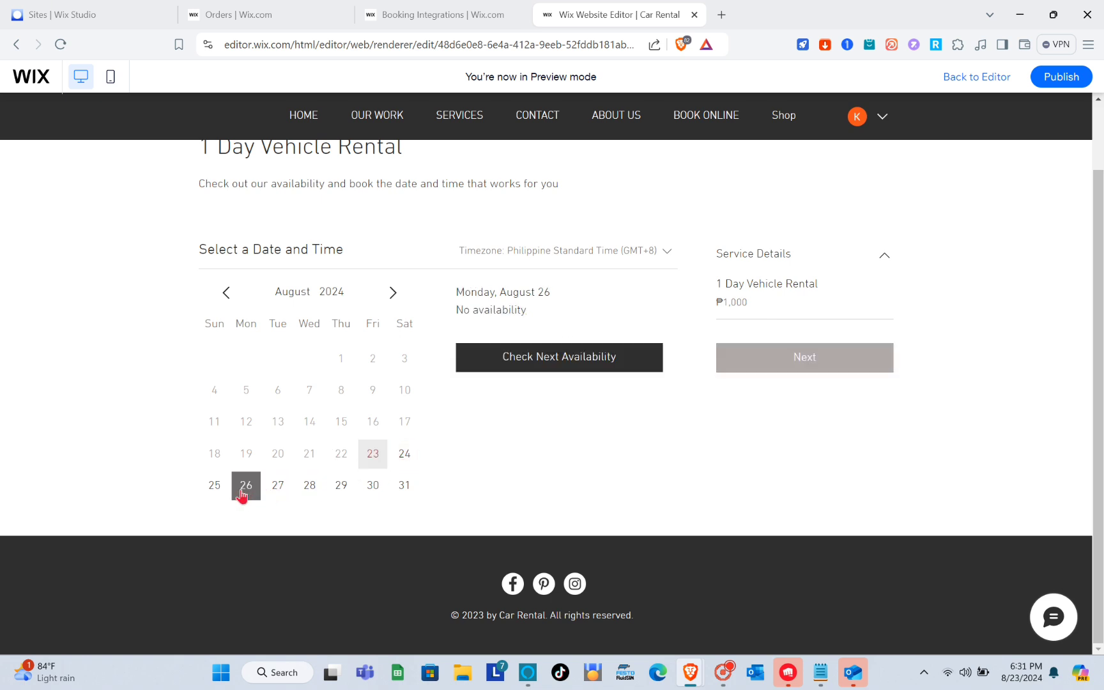
pyautogui.scroll(1, 567, 387)
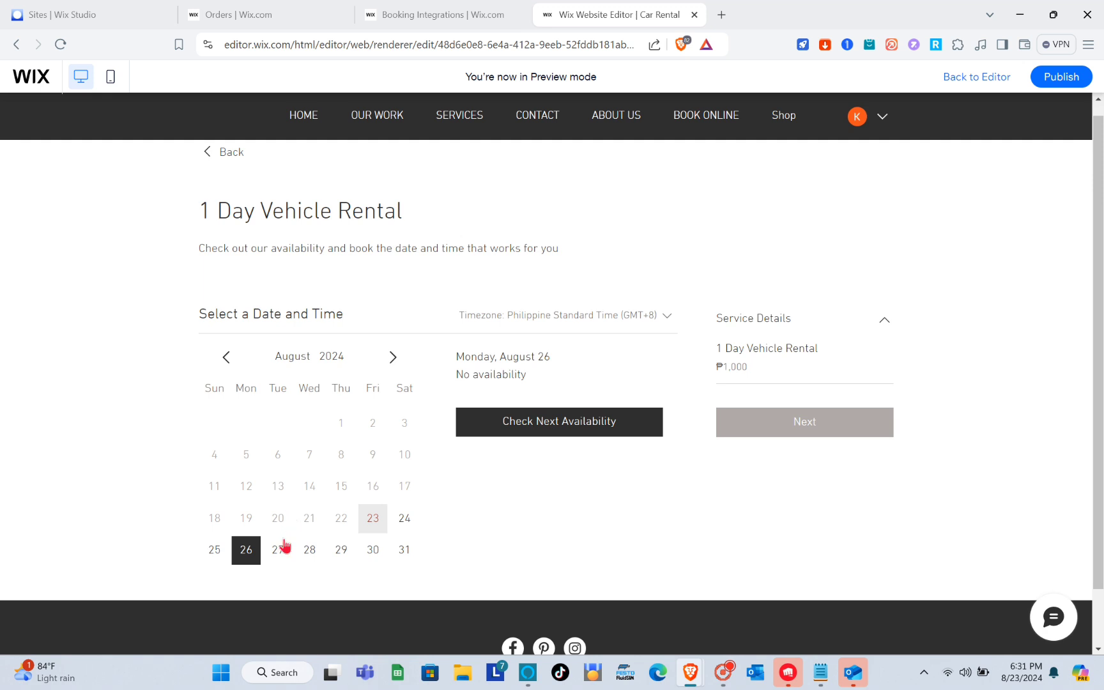
pyautogui.click(222, 553)
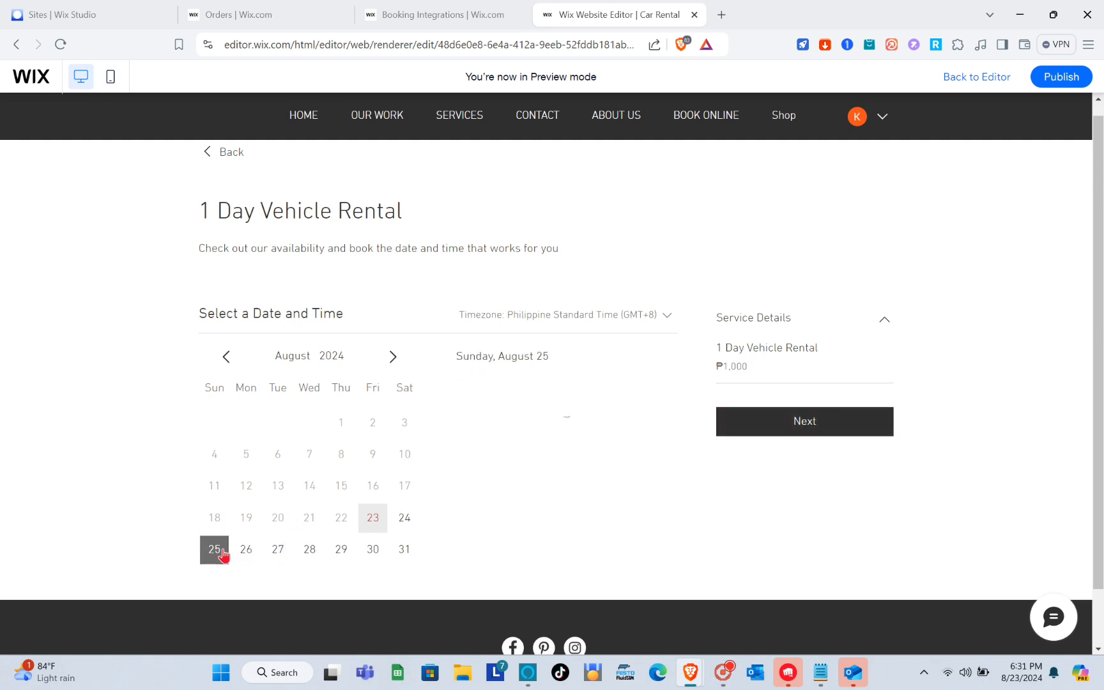
pyautogui.click(310, 553)
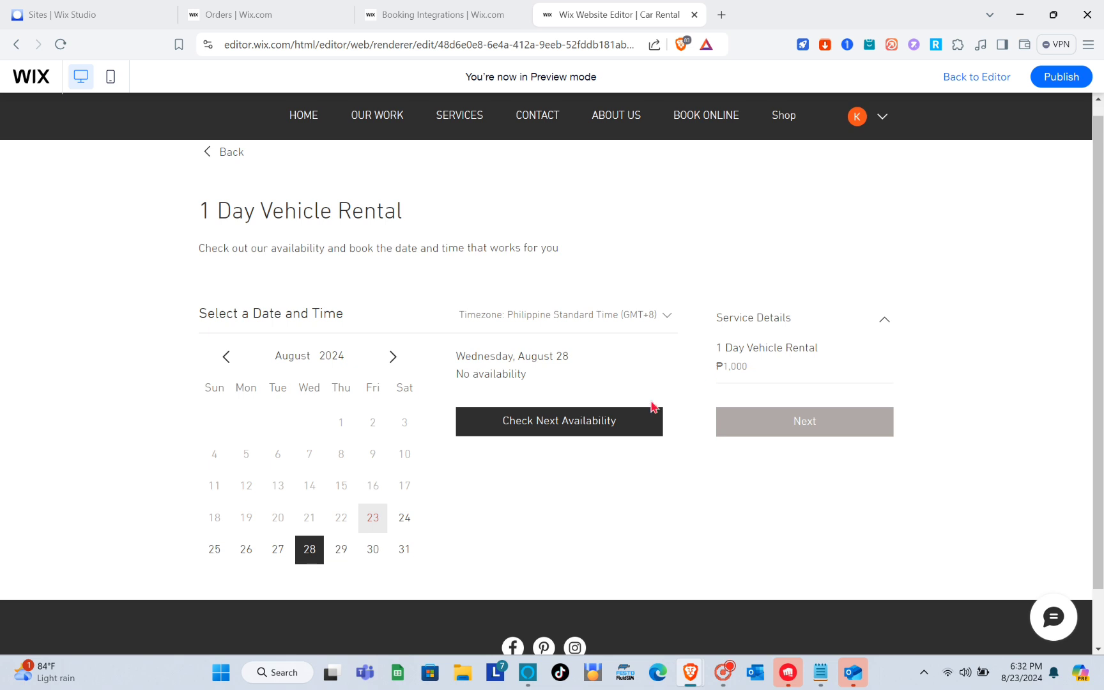
pyautogui.click(604, 425)
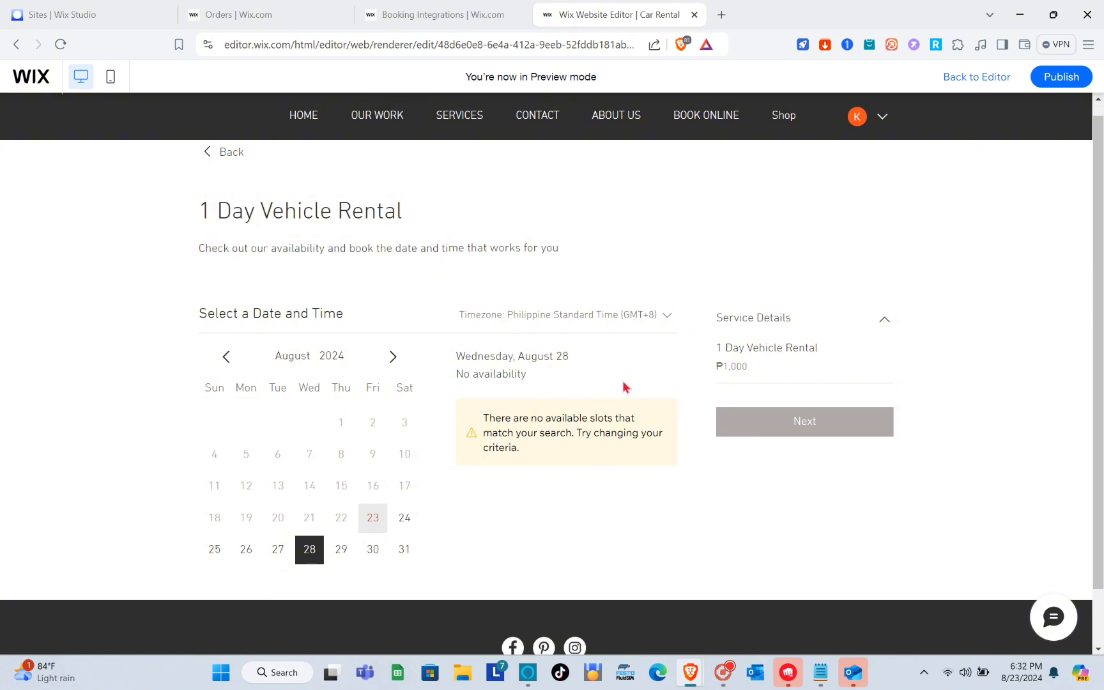
# - Switch the booking timezone to Singapore Standard Time (GMT+8), and collapse and expand the service details
pyautogui.click(662, 317)
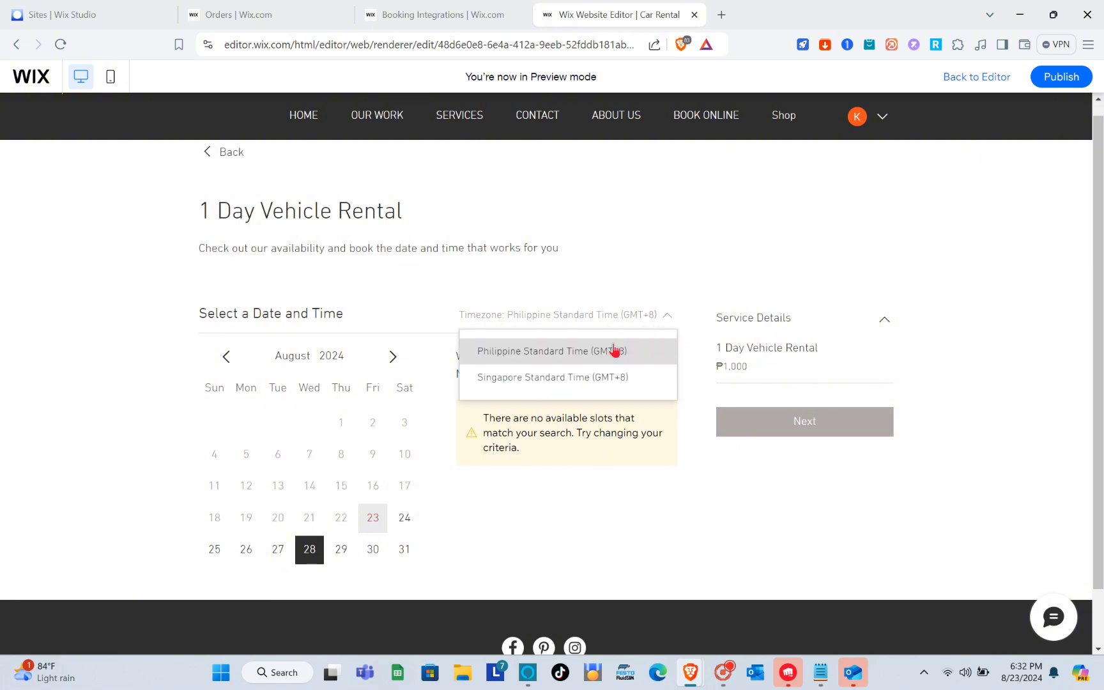
pyautogui.click(592, 376)
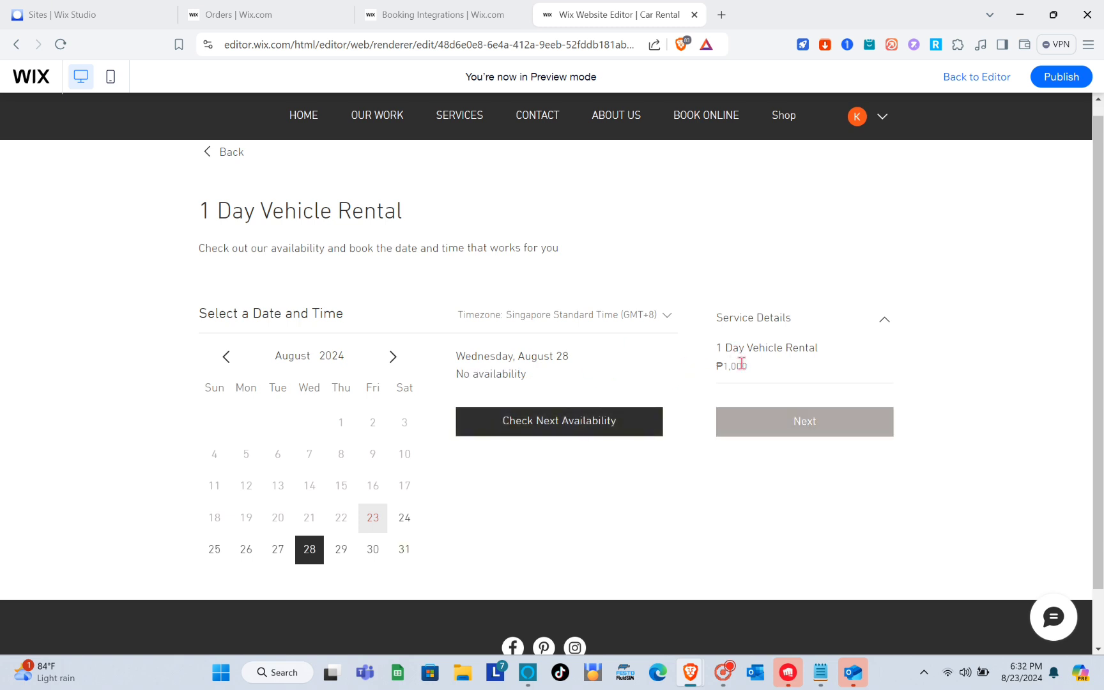
pyautogui.scroll(-1, 742, 364)
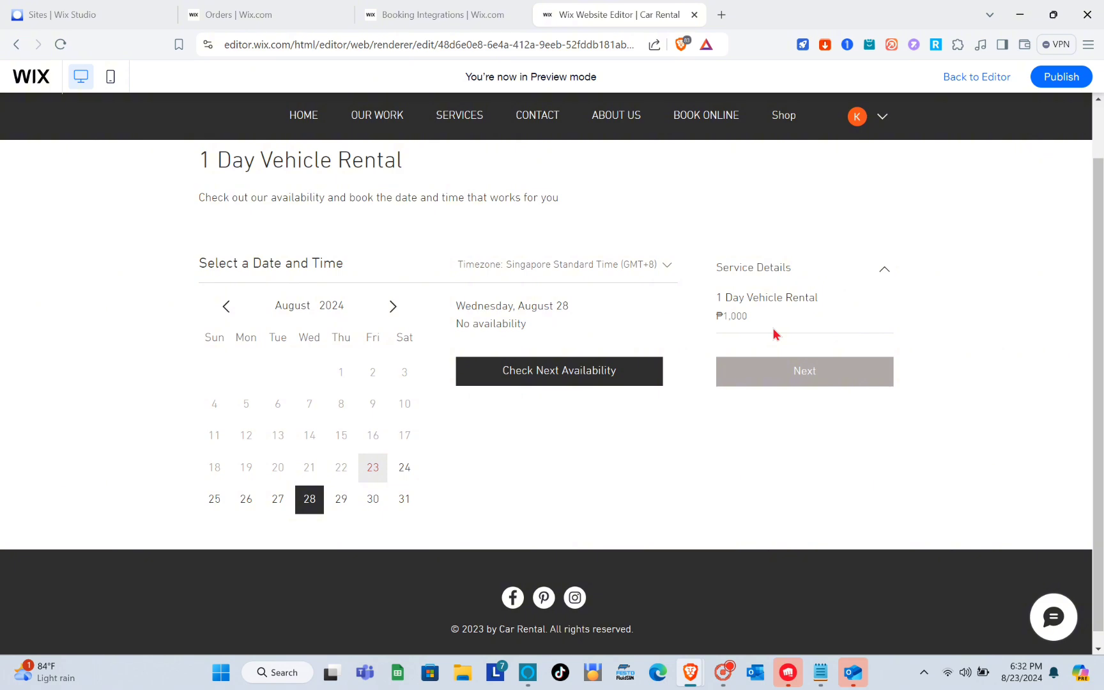
pyautogui.click(889, 272)
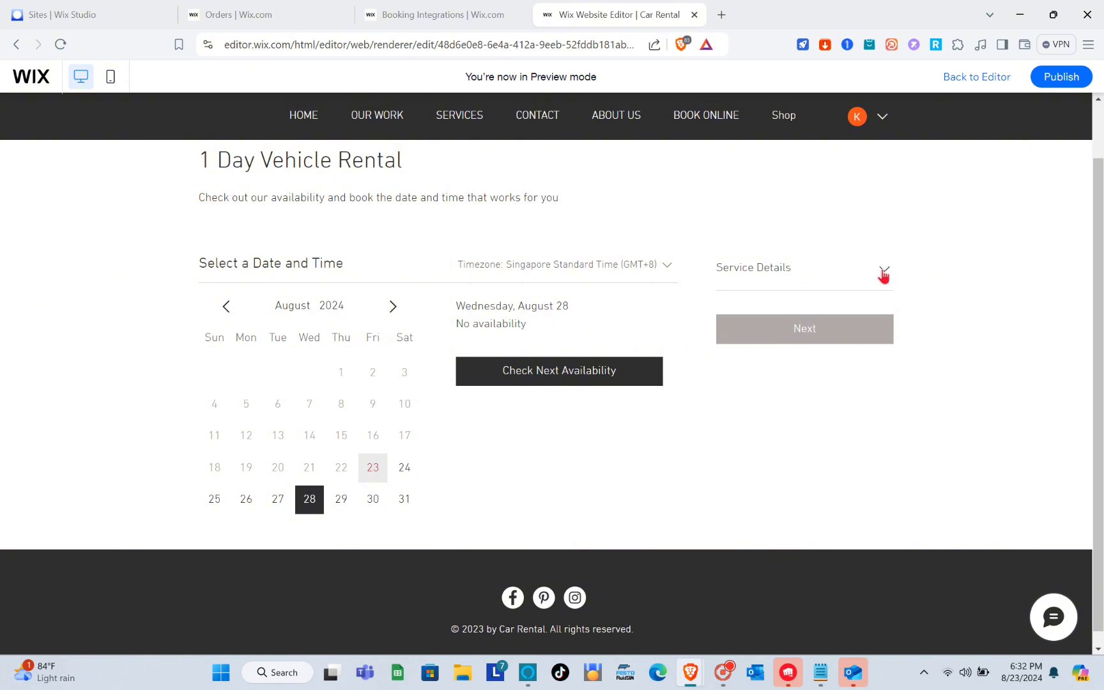
pyautogui.click(884, 273)
pyautogui.click(884, 274)
pyautogui.click(884, 274)
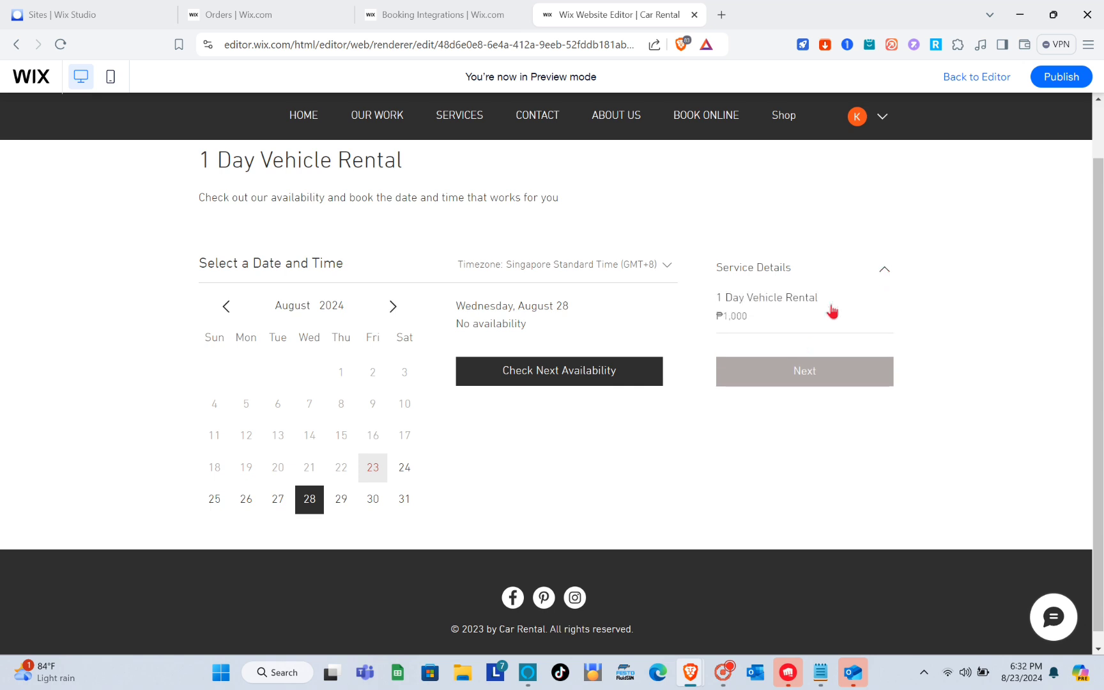
pyautogui.scroll(1, 728, 419)
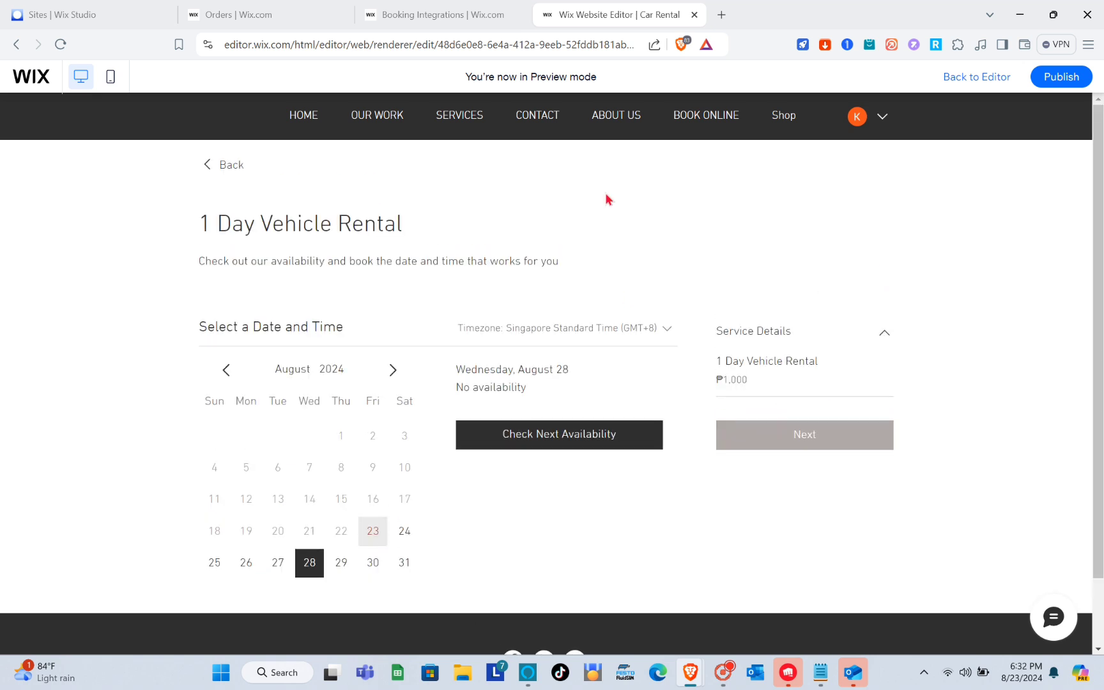
# - Start booking the 2 Days Vehicle Rental instead and check availability for August 24 and 25 and September 19, 6 and 12
pyautogui.click(214, 168)
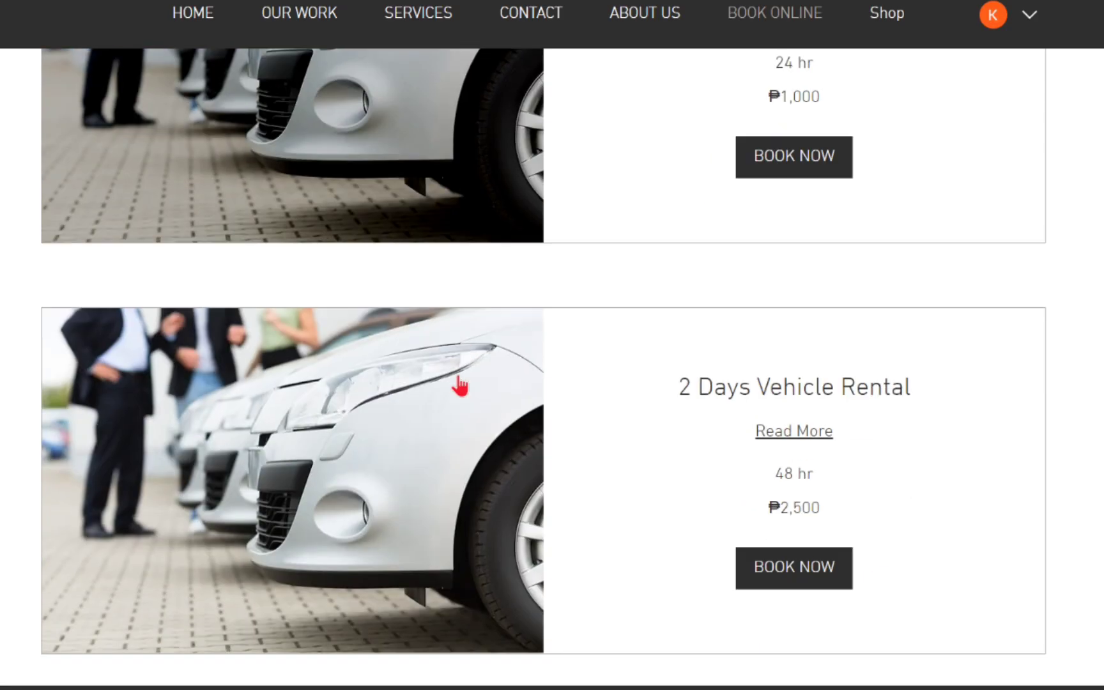
pyautogui.scroll(-1, 769, 562)
pyautogui.click(808, 497)
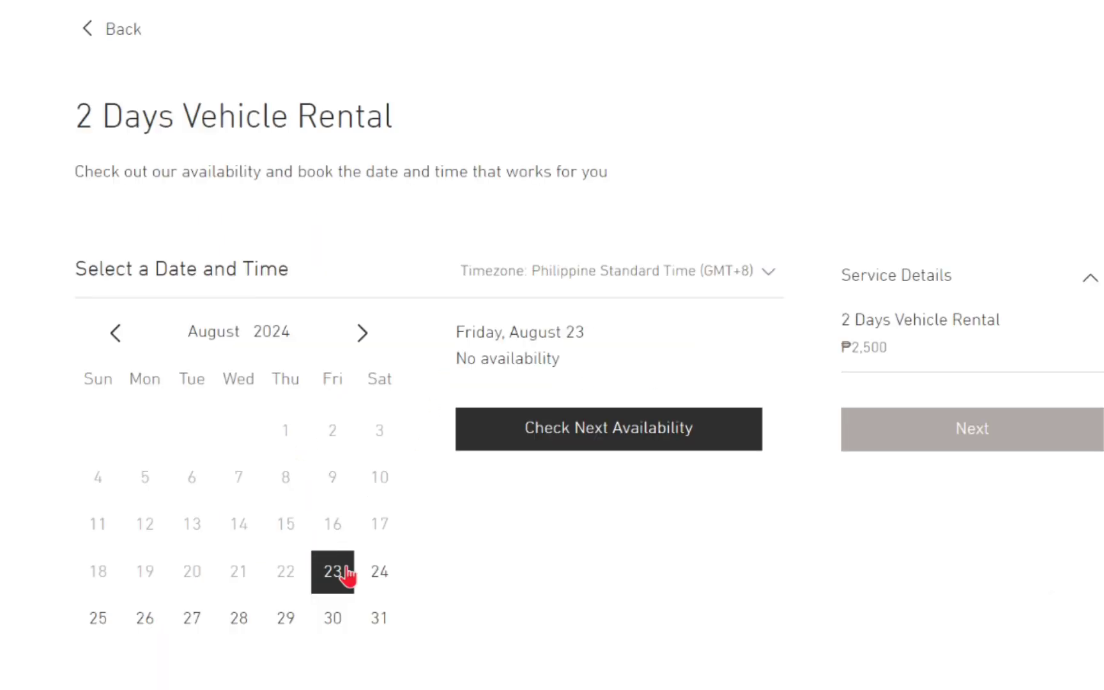
pyautogui.click(394, 534)
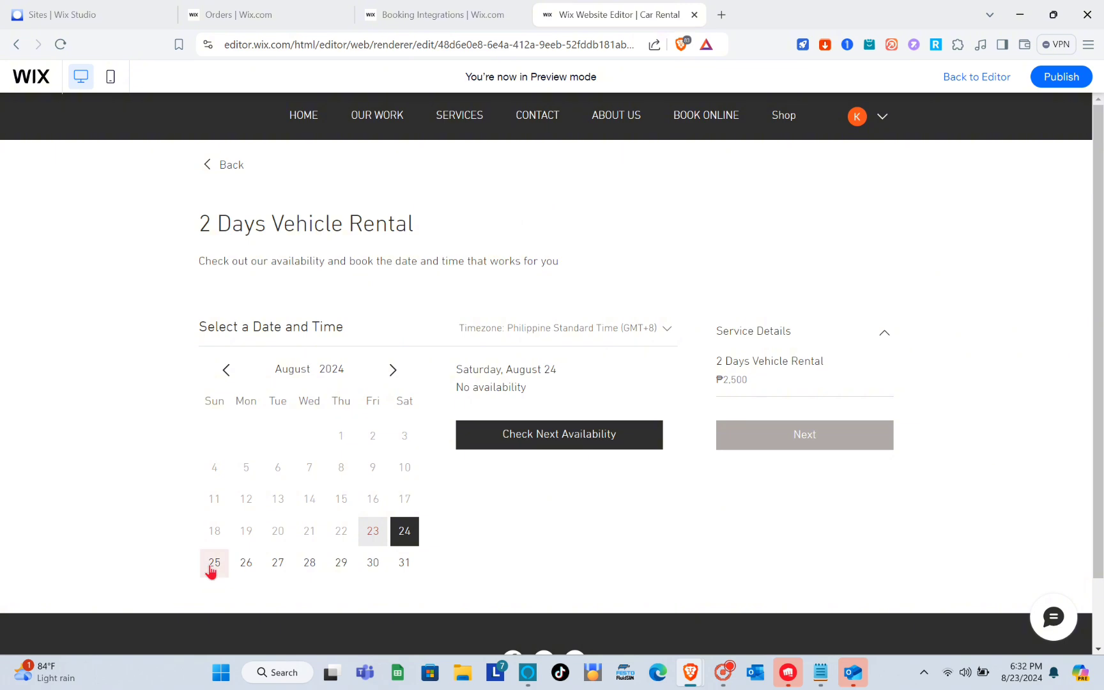
pyautogui.click(210, 565)
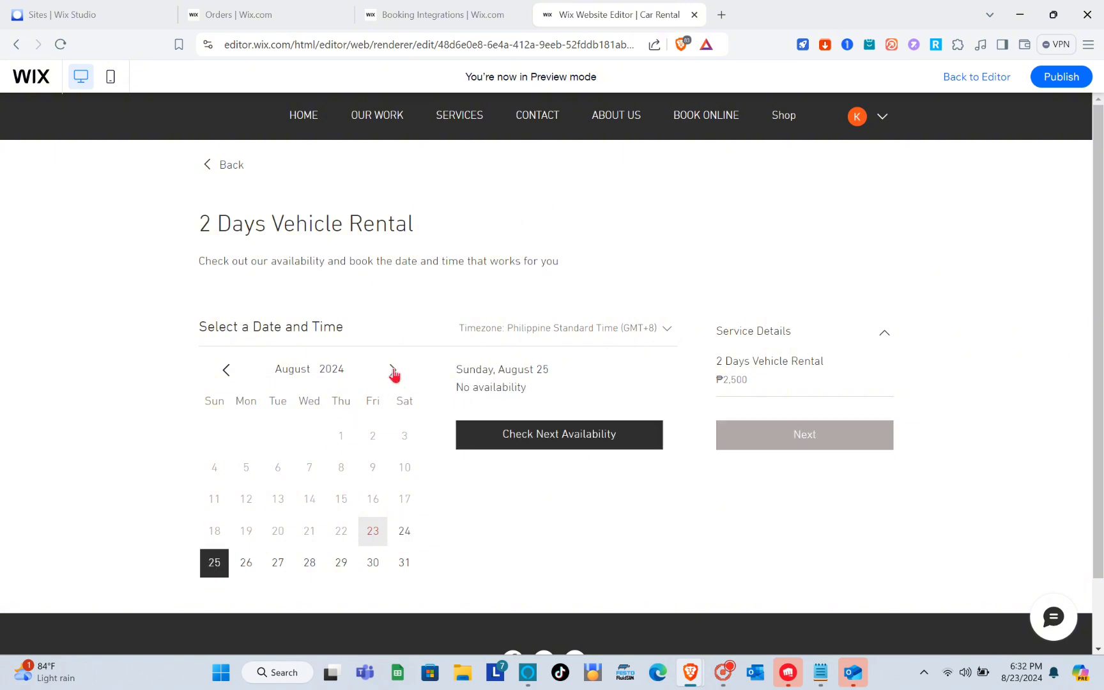
pyautogui.click(393, 371)
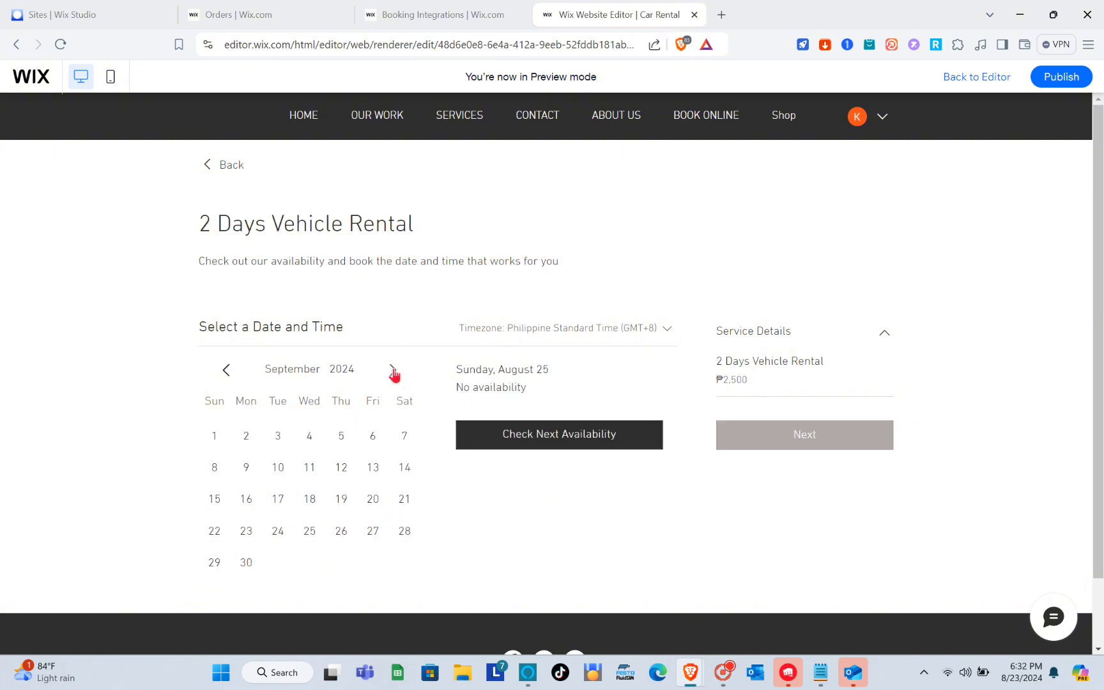
pyautogui.click(344, 504)
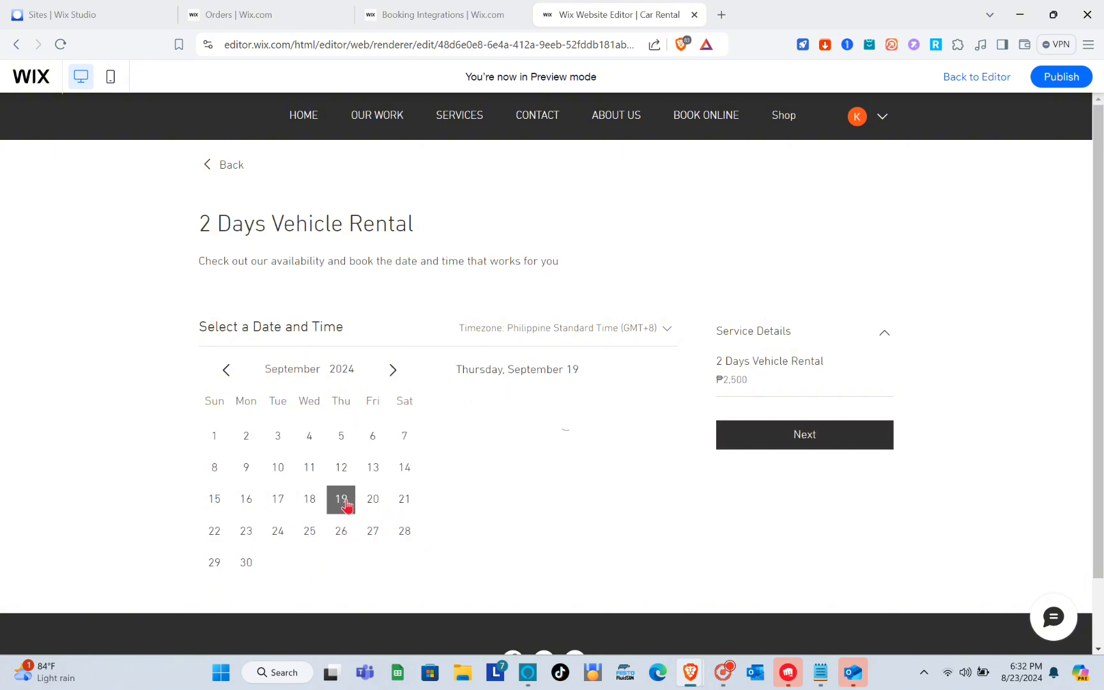
pyautogui.click(377, 447)
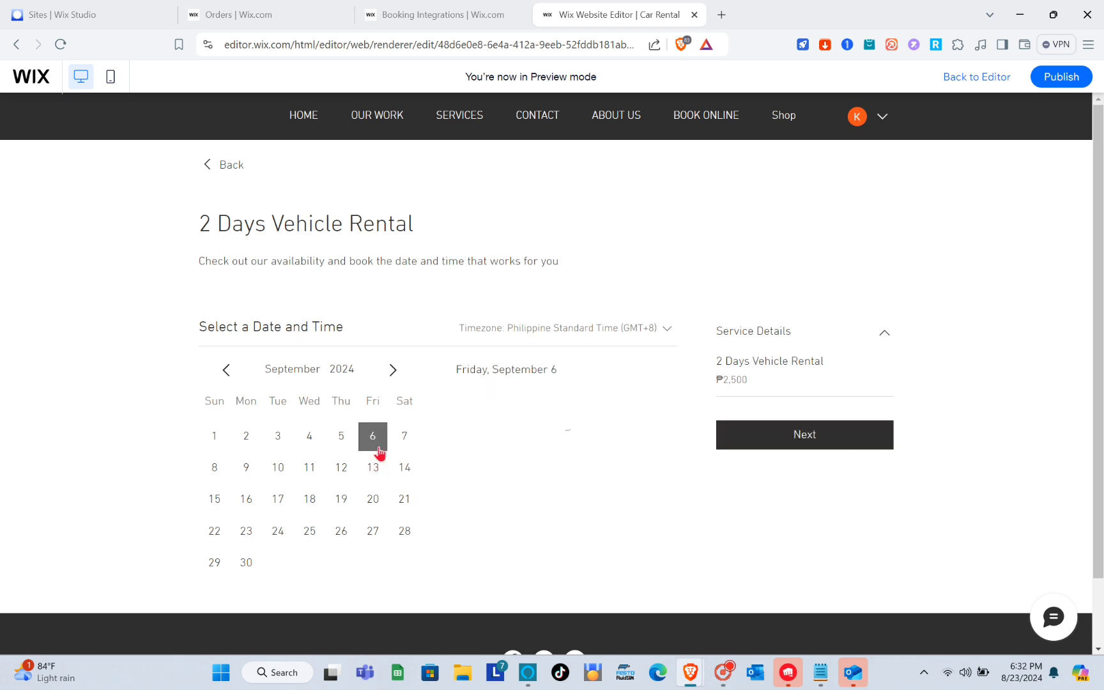
pyautogui.click(339, 470)
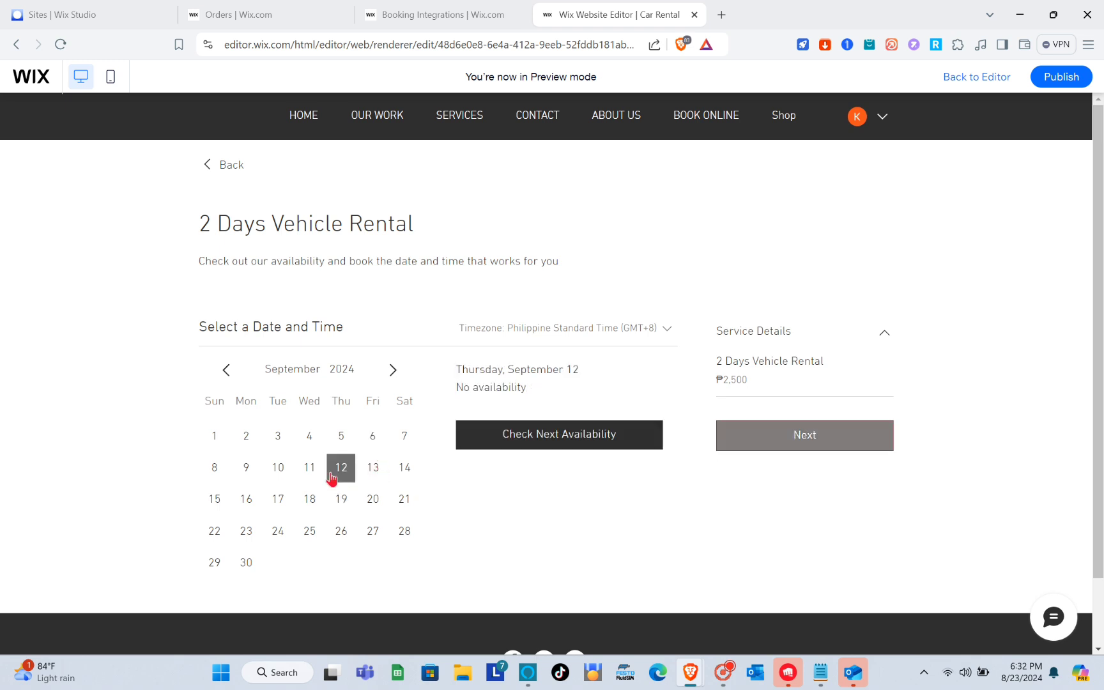
# - Check the 2 Days Vehicle Rental's availability for September 10, 9 and 23, plus the next available slot
pyautogui.click(279, 473)
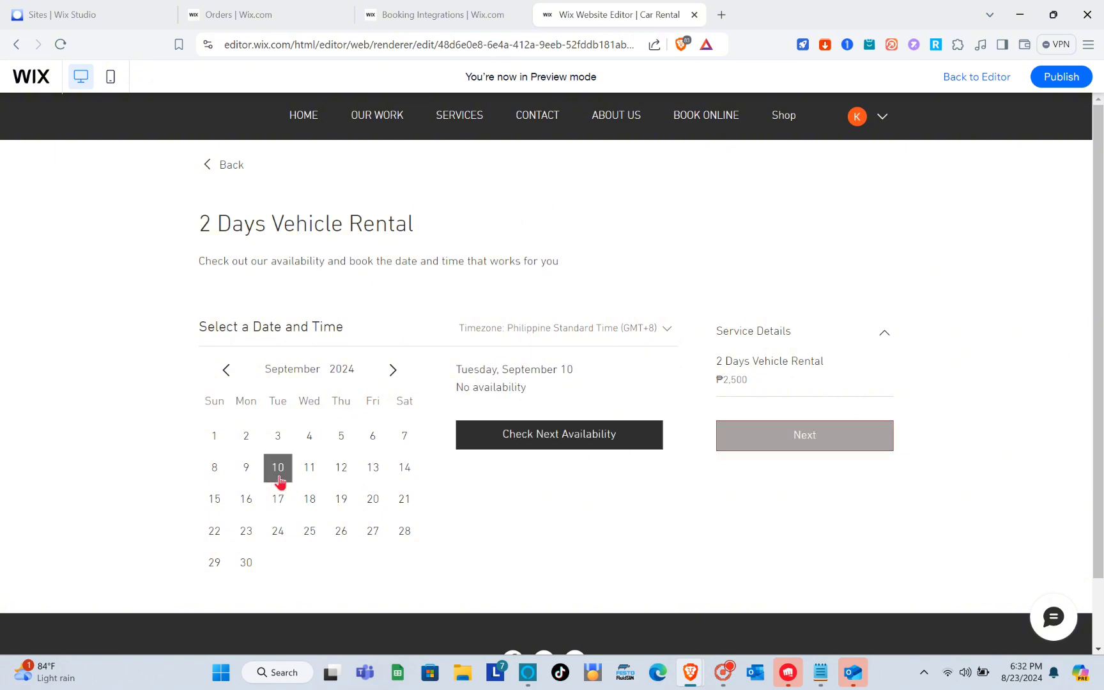
pyautogui.click(244, 485)
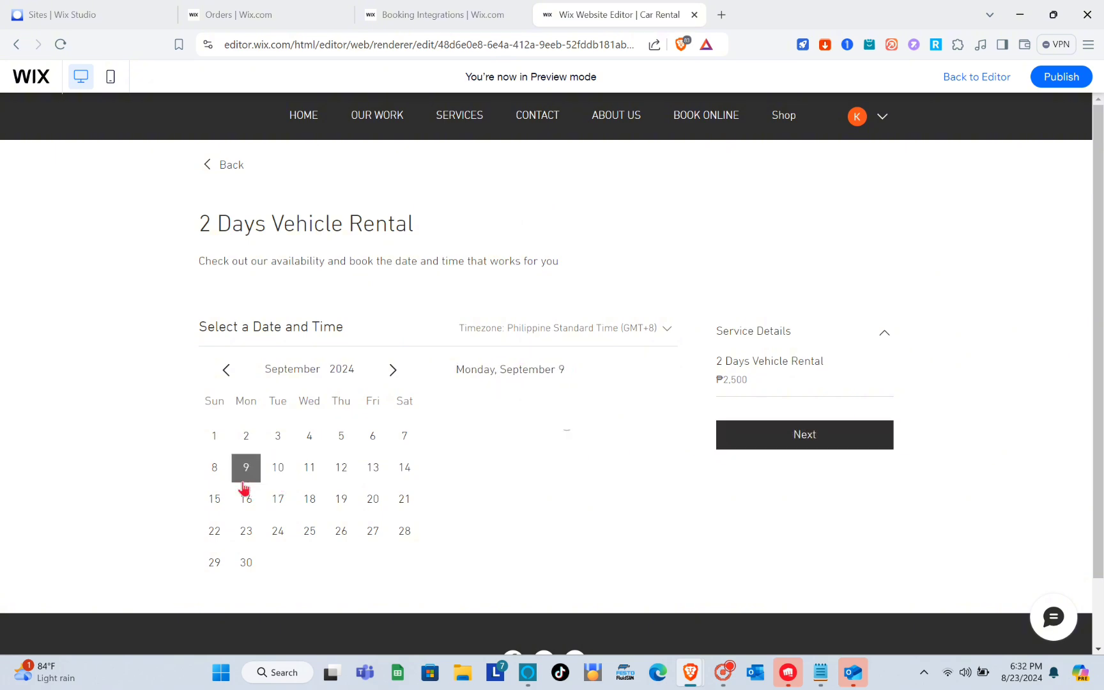
pyautogui.click(243, 531)
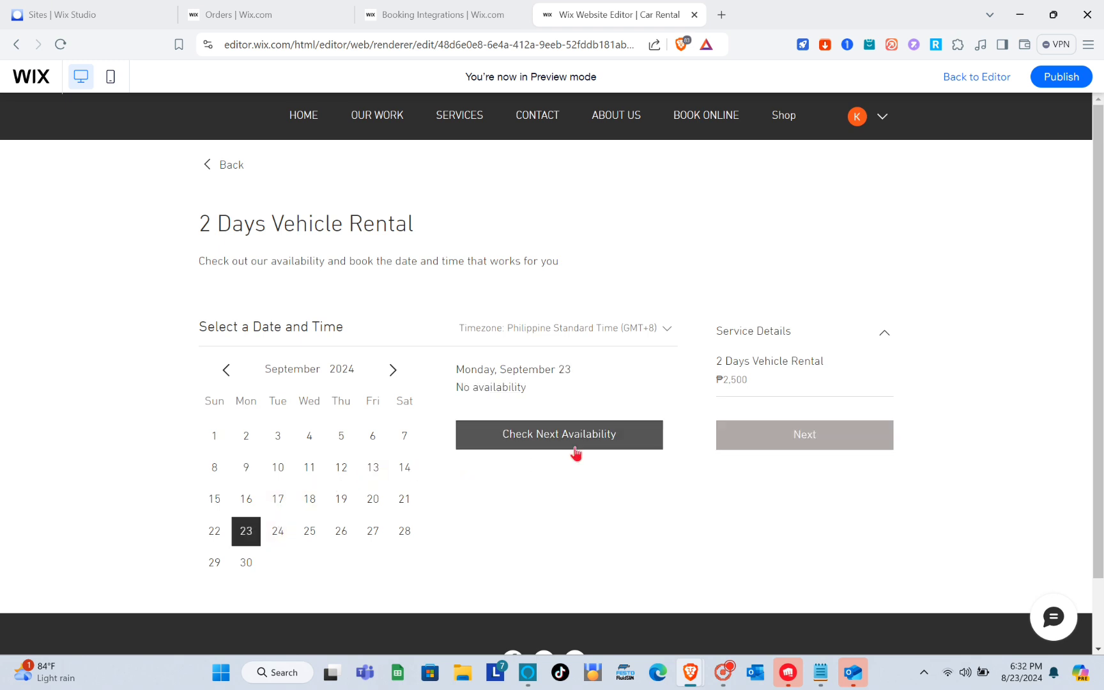
pyautogui.click(577, 448)
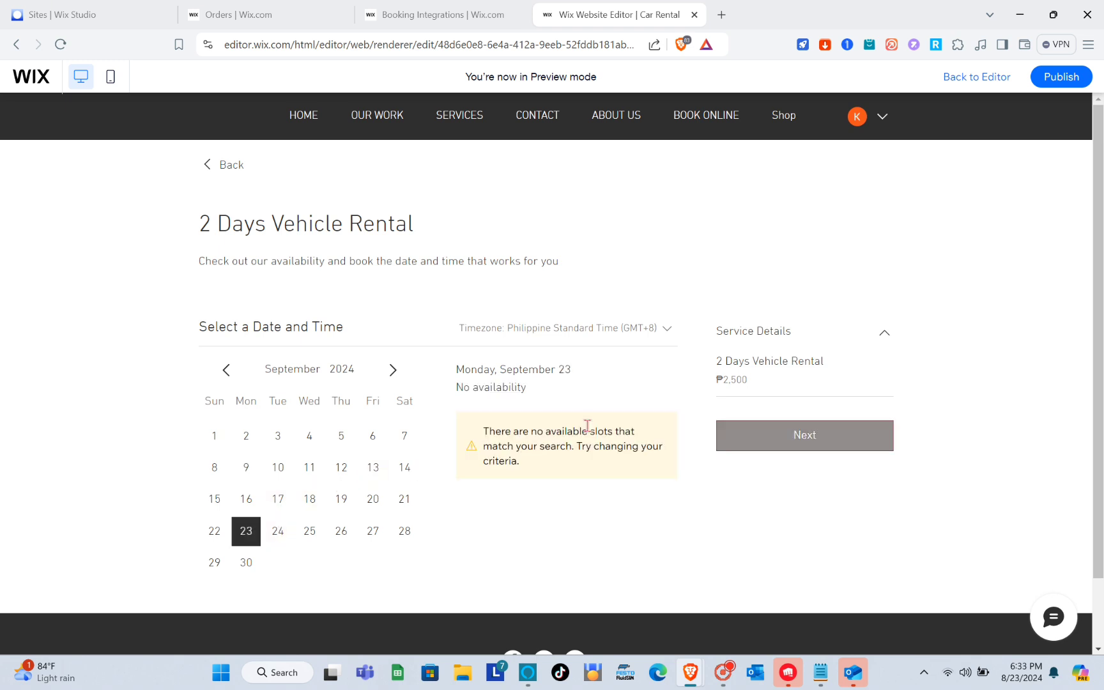
# - Switch the booking timezone to Singapore Standard Time (GMT+8), recheck the next availability, and show the October 2024 calendar
pyautogui.click(664, 330)
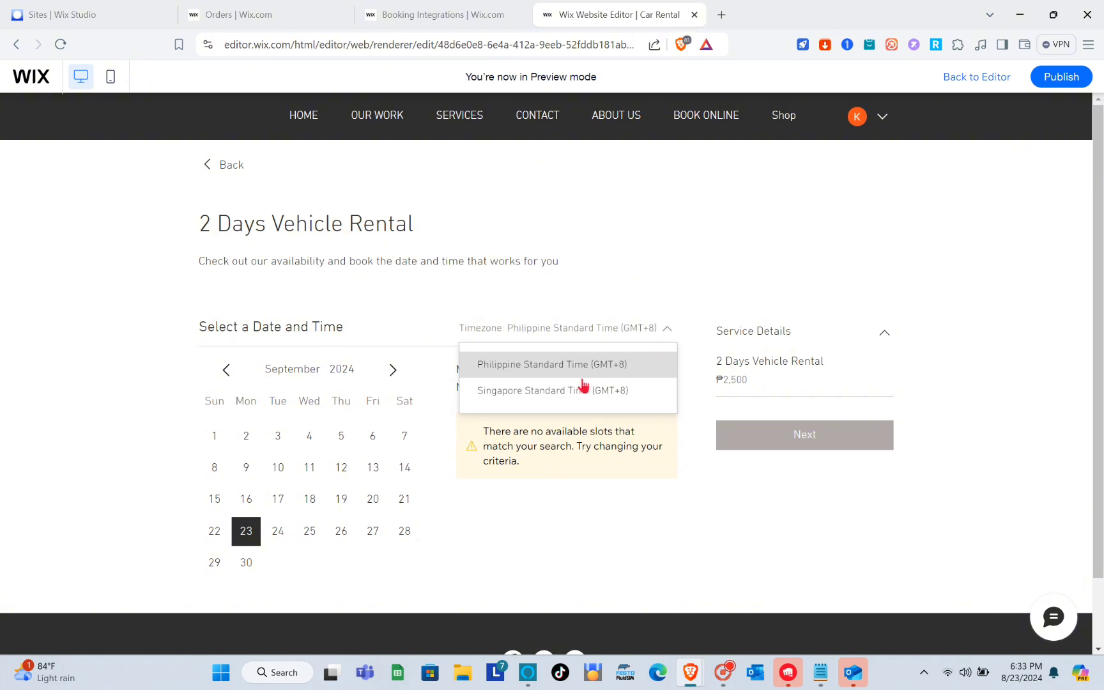
pyautogui.click(574, 392)
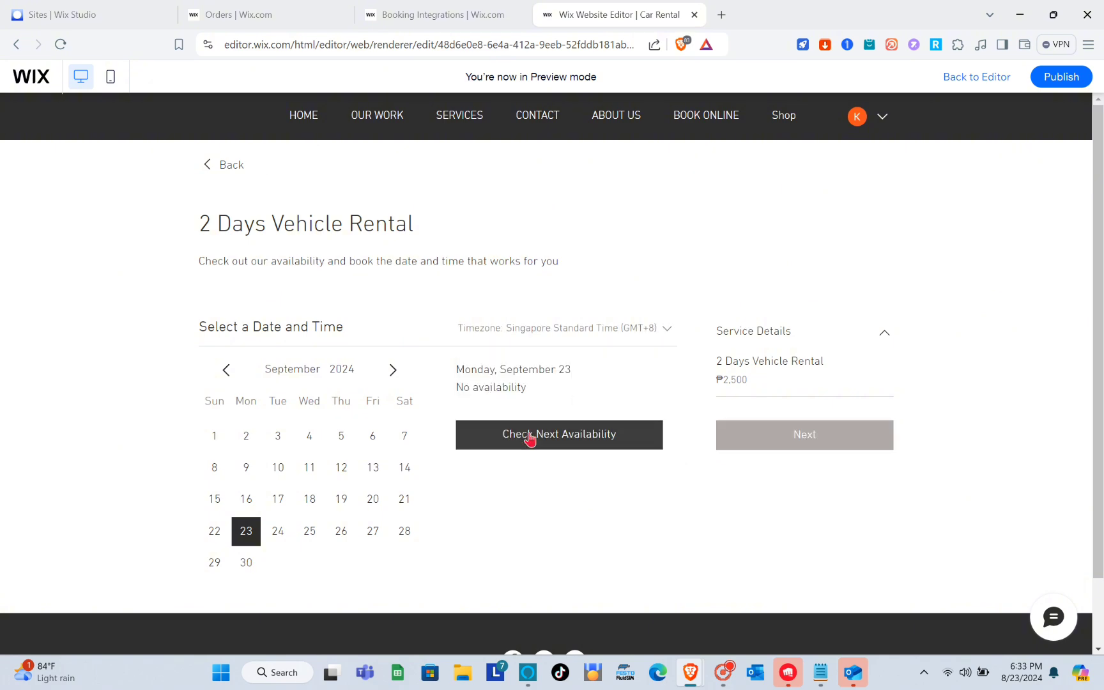
pyautogui.click(524, 441)
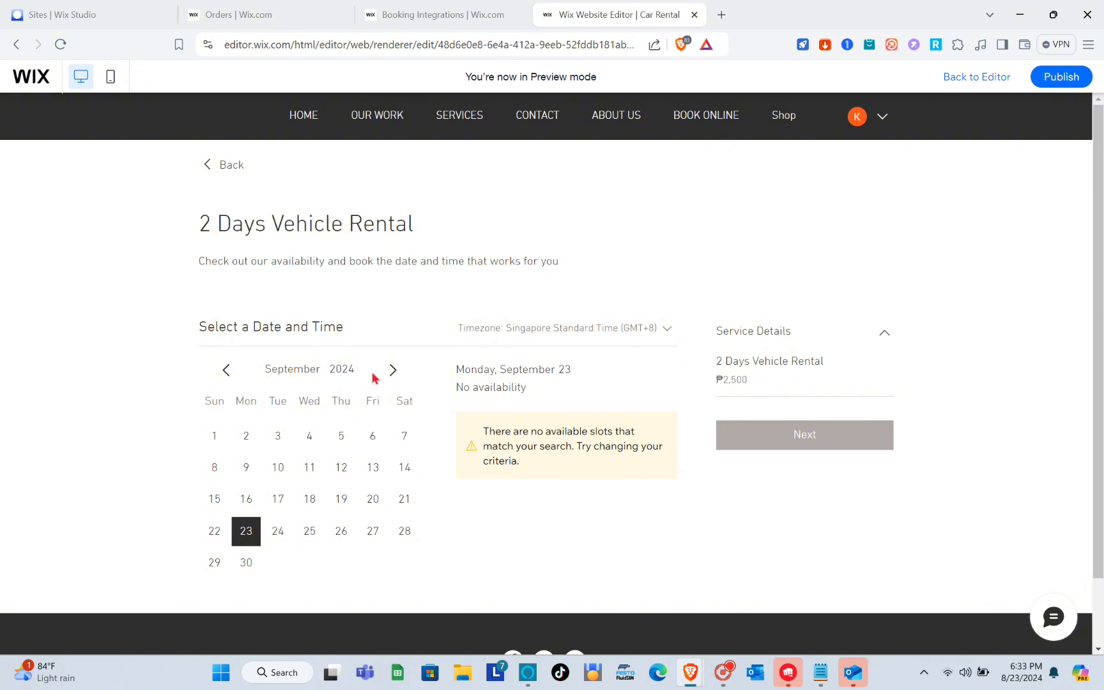
pyautogui.click(394, 372)
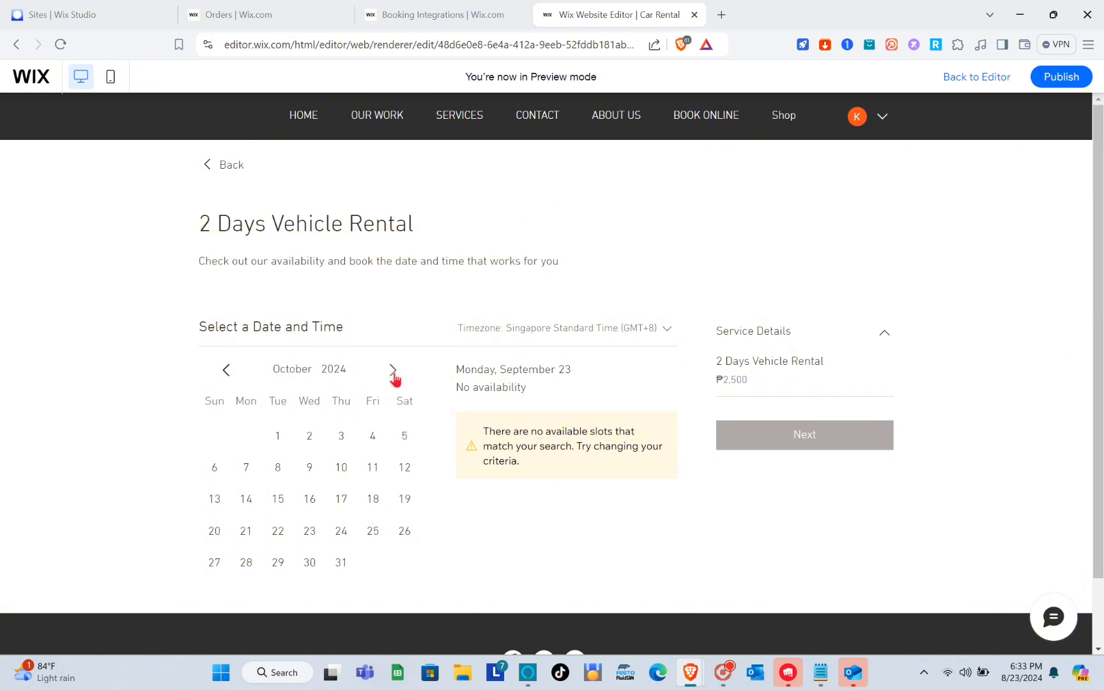